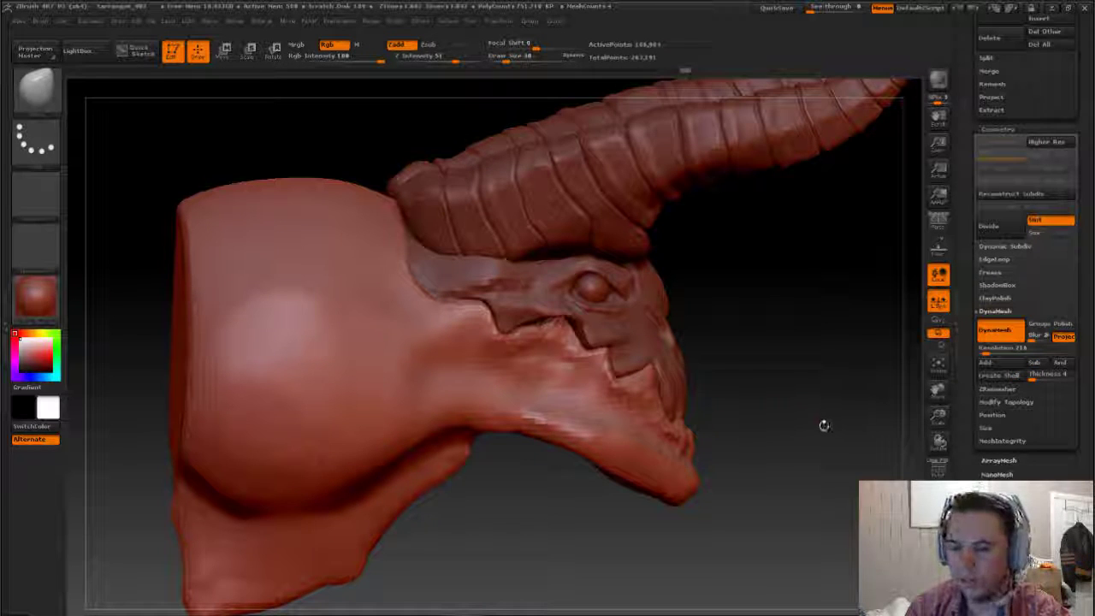
Step: Zoom in on the jaw underside and pick the Slide brush, adjusting its Draw Size
left_click_drag(824, 425, 658, 455)
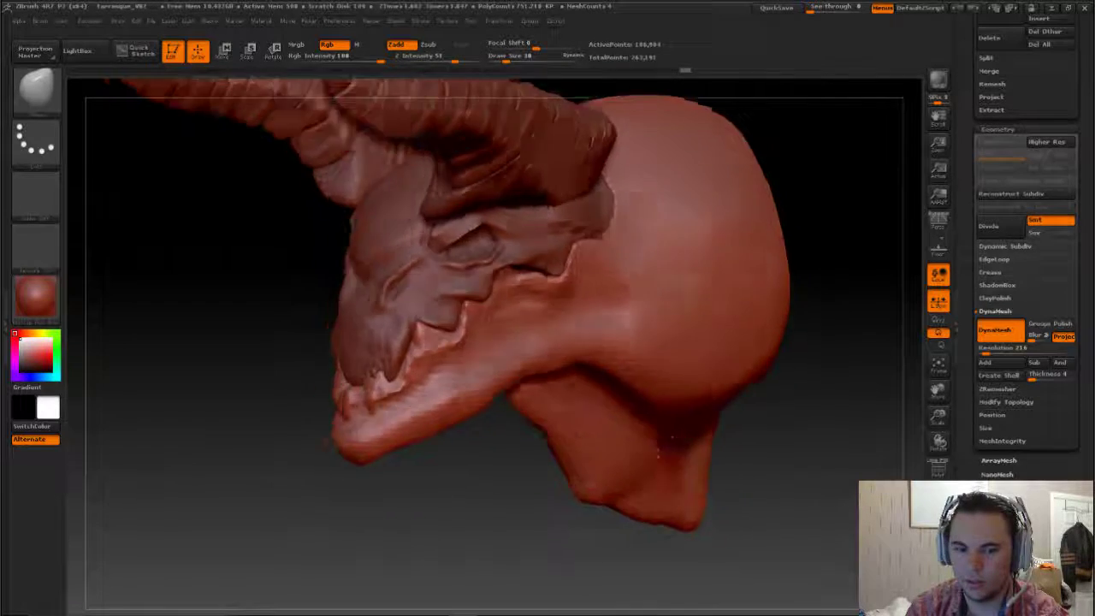
mouse_move(658, 455)
left_mouse_down()
mouse_move(756, 445)
mouse_move(792, 472)
left_mouse_up()
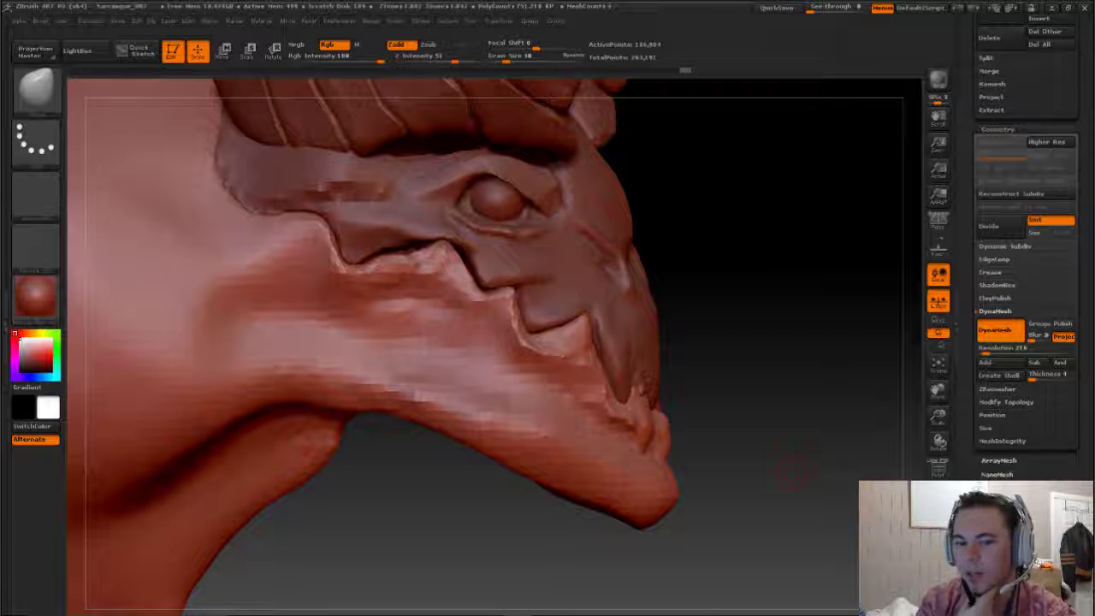
left_click_drag(830, 492, 815, 453)
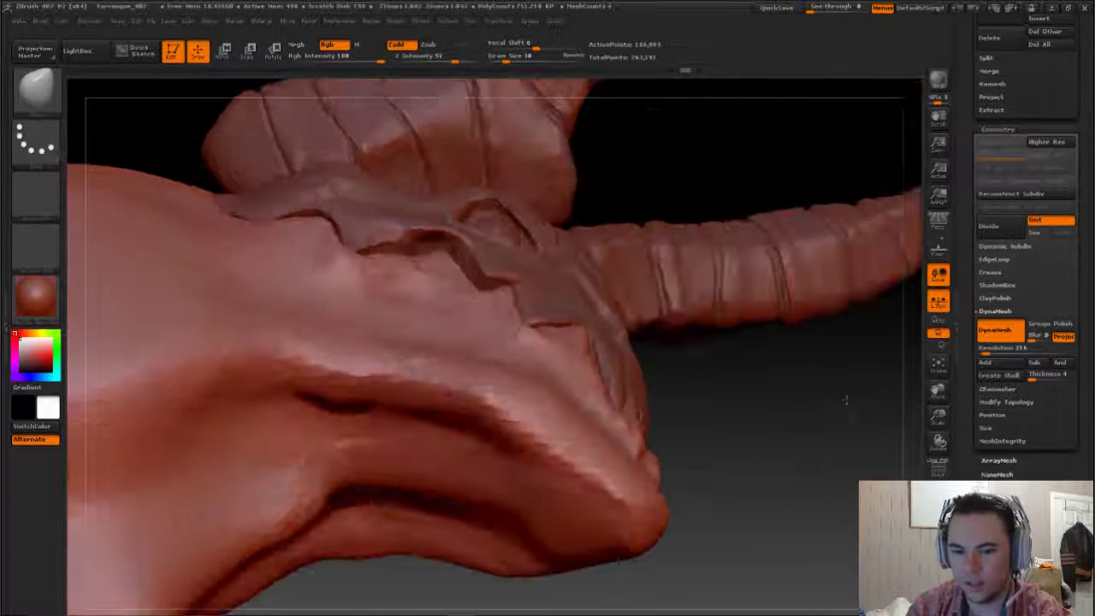
mouse_move(760, 528)
left_mouse_down()
mouse_move(771, 486)
mouse_move(735, 504)
left_mouse_up()
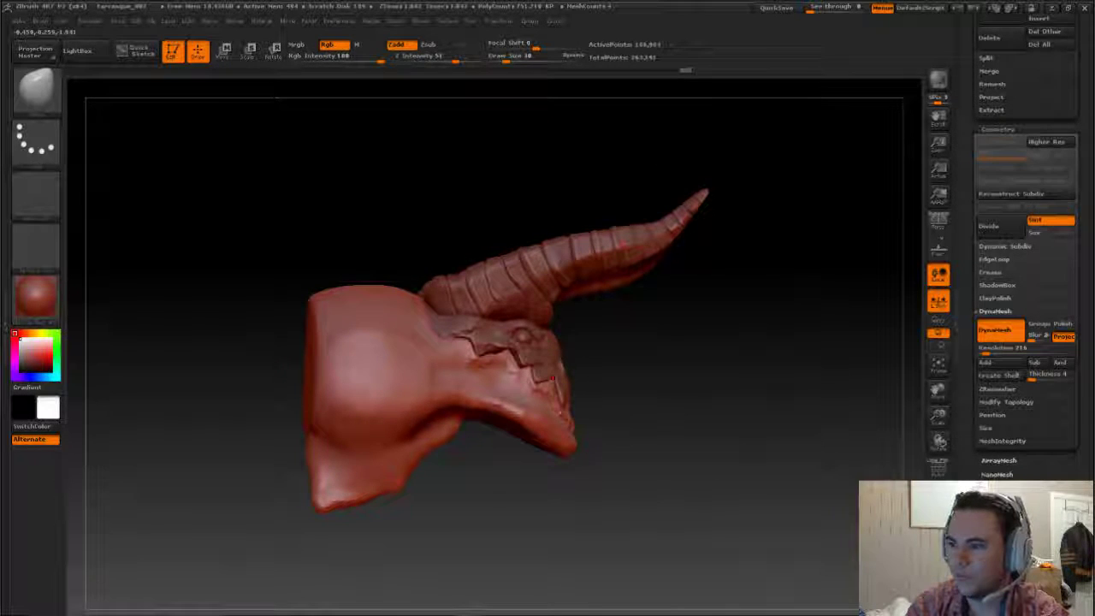
mouse_move(718, 442)
left_mouse_down("alt")
mouse_move(718, 359)
mouse_move(708, 358)
left_mouse_up("alt")
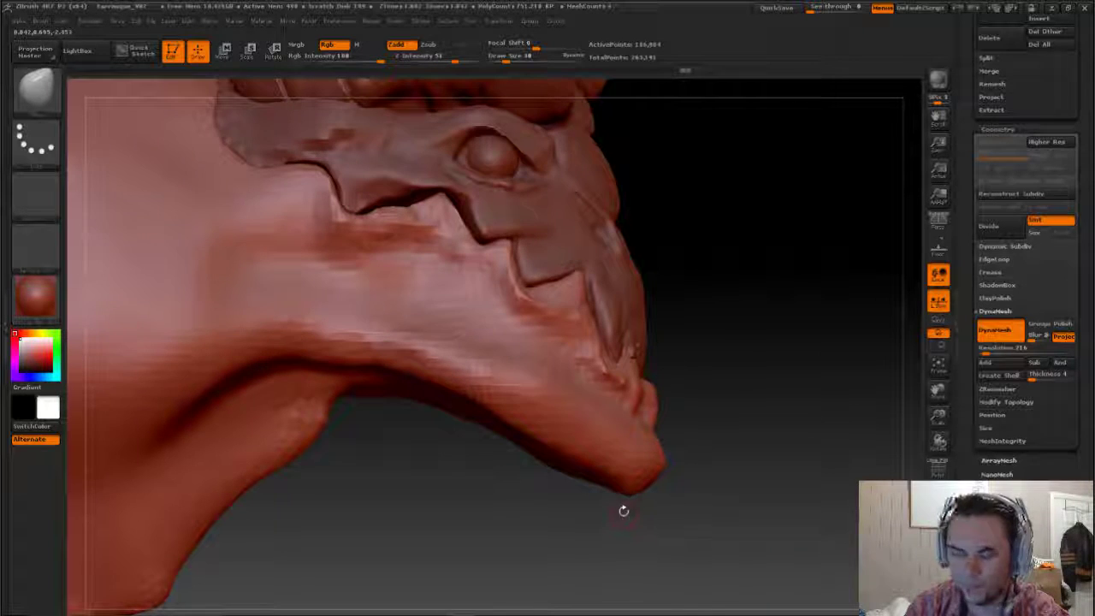
key("b")
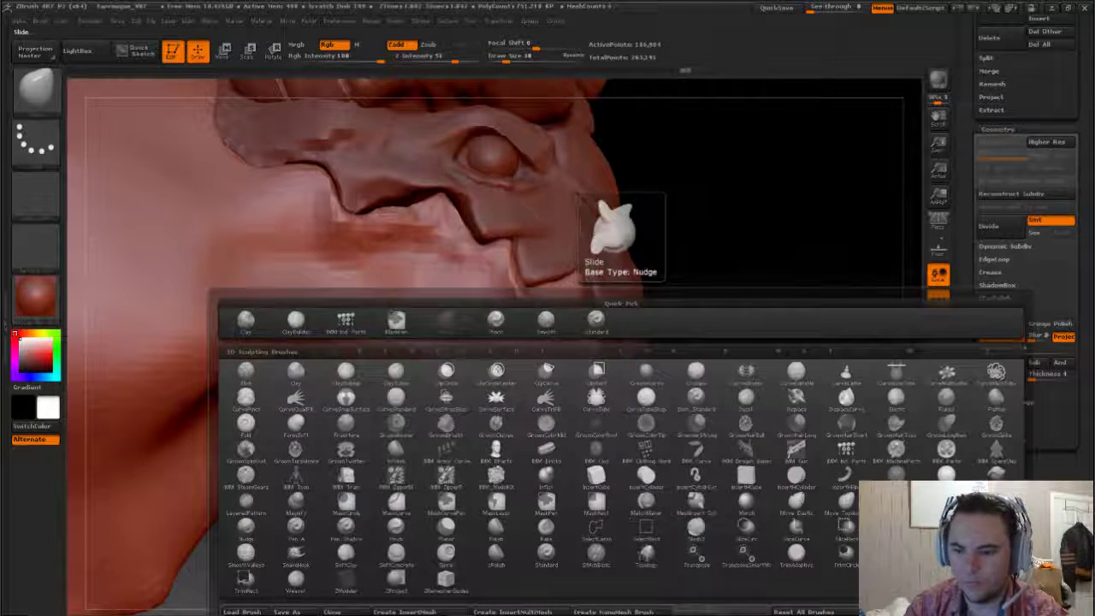
left_click(596, 370)
key("s")
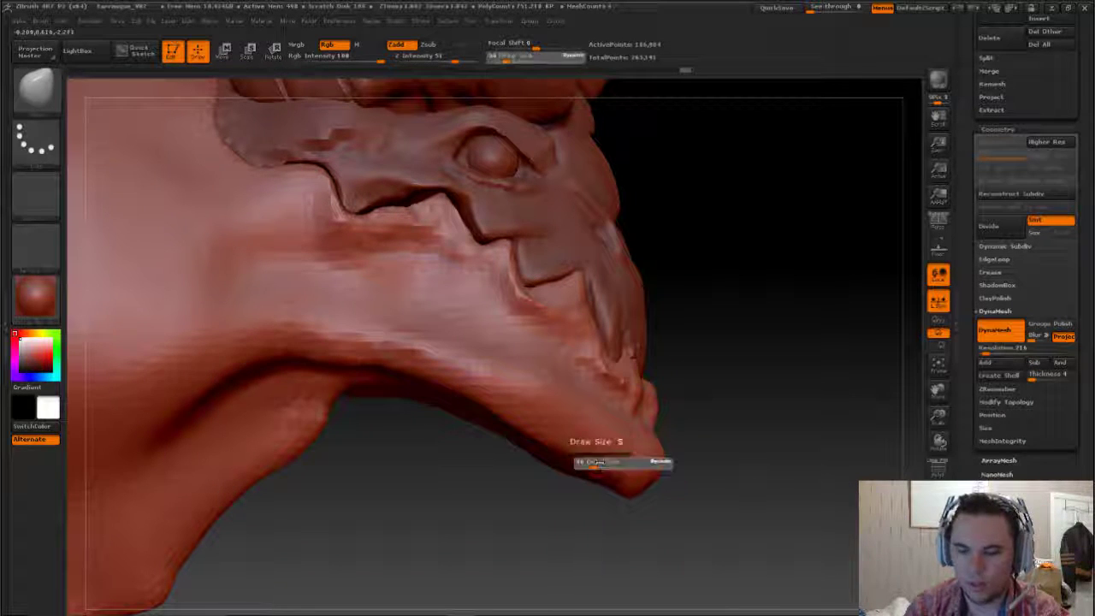
Step: Pull four tooth-like spikes from the jaw underside, from the front back to the jaw corner
mouse_move(709, 493)
left_mouse_down()
mouse_move(654, 500)
mouse_move(702, 508)
mouse_move(607, 466)
mouse_move(590, 444)
mouse_move(546, 505)
left_mouse_up()
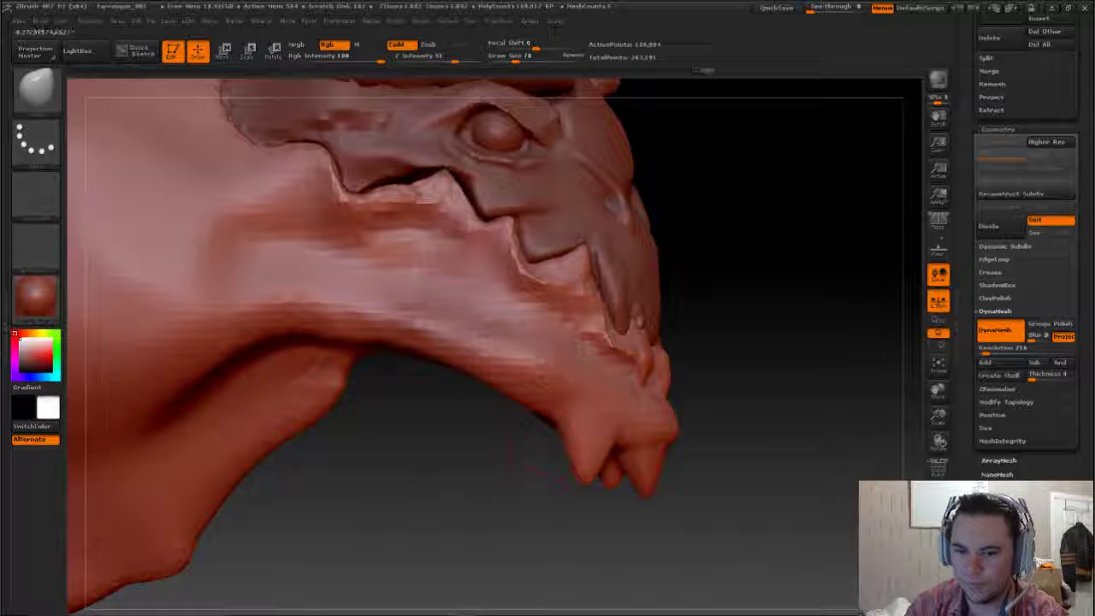
mouse_move(513, 462)
left_mouse_down()
mouse_move(451, 396)
mouse_move(428, 486)
left_mouse_up()
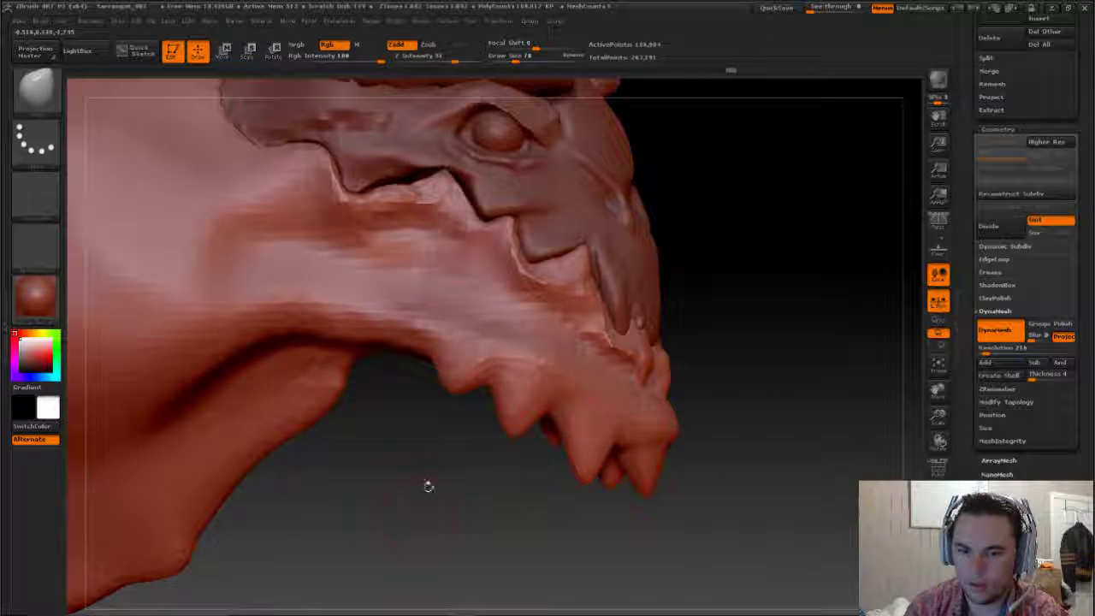
left_click_drag(393, 339, 345, 448)
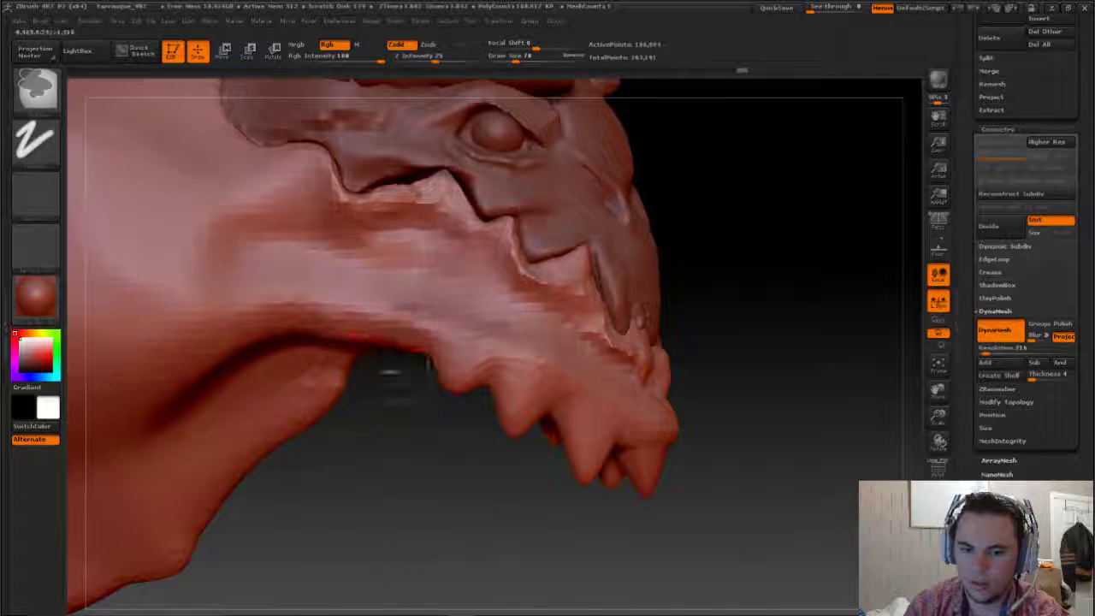
left_click_drag(377, 494, 491, 486)
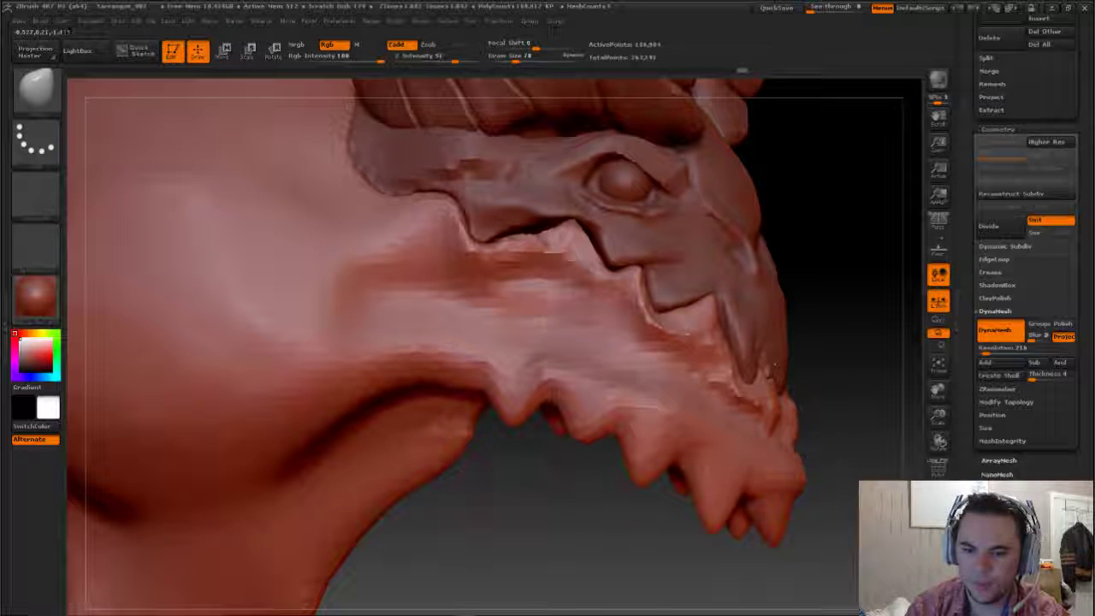
left_click_drag(427, 377, 427, 419)
key("b")
key("d")
key("s")
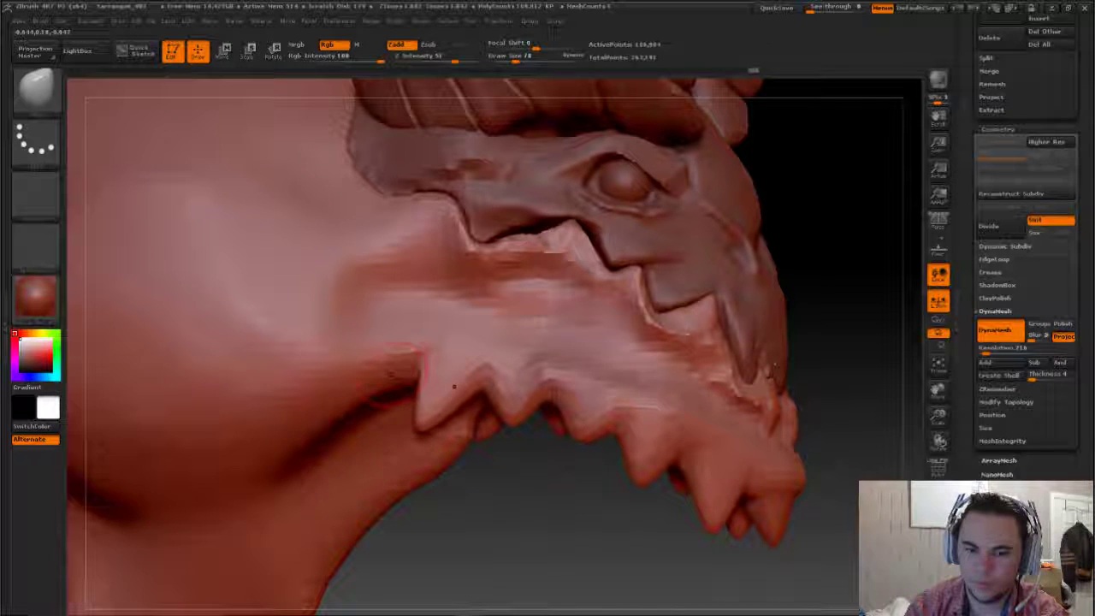
left_click_drag(402, 367, 364, 423)
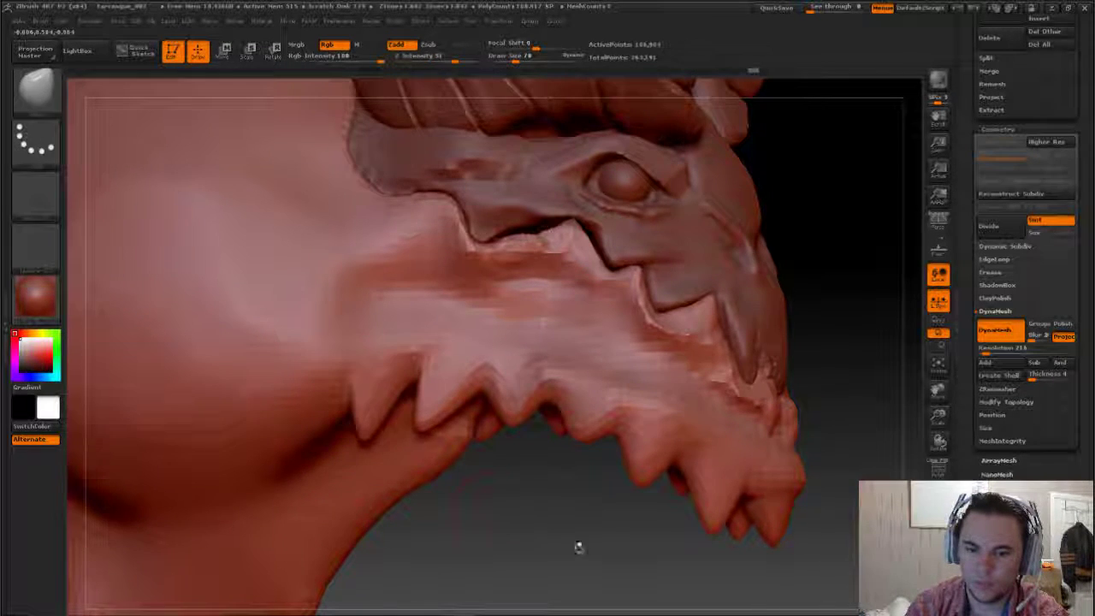
mouse_move(578, 547)
left_mouse_down()
mouse_move(571, 512)
mouse_move(366, 479)
left_mouse_up()
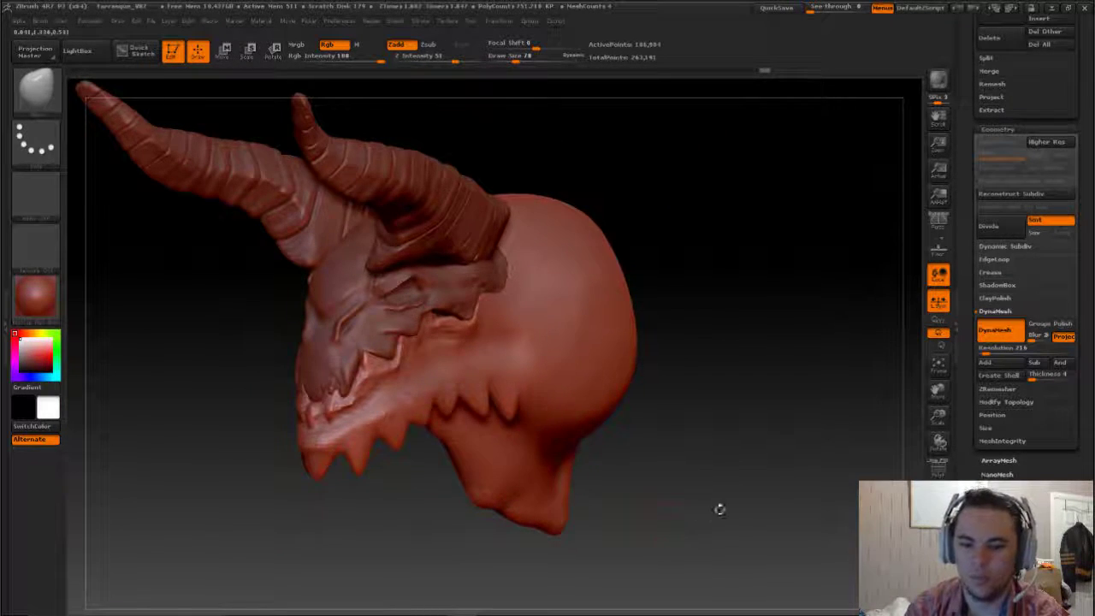
Step: Pull two new downward spikes beside the existing ones on the lower jaw edge
mouse_move(719, 508)
left_mouse_down()
mouse_move(689, 511)
mouse_move(714, 452)
mouse_move(607, 436)
left_mouse_up()
left_click_drag(739, 458, 761, 484)
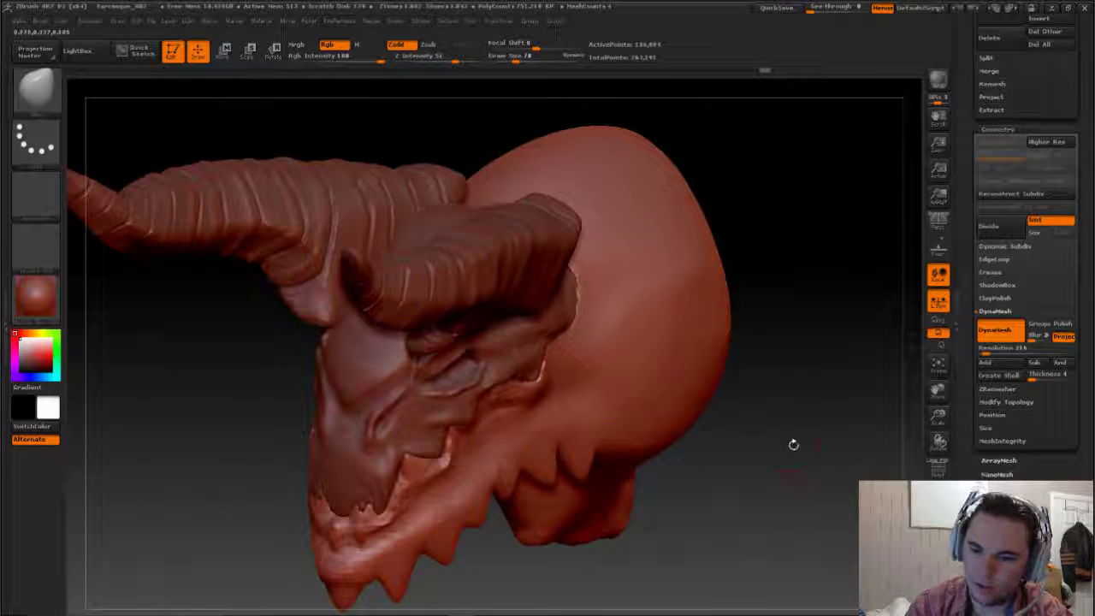
left_click_drag(792, 444, 669, 465)
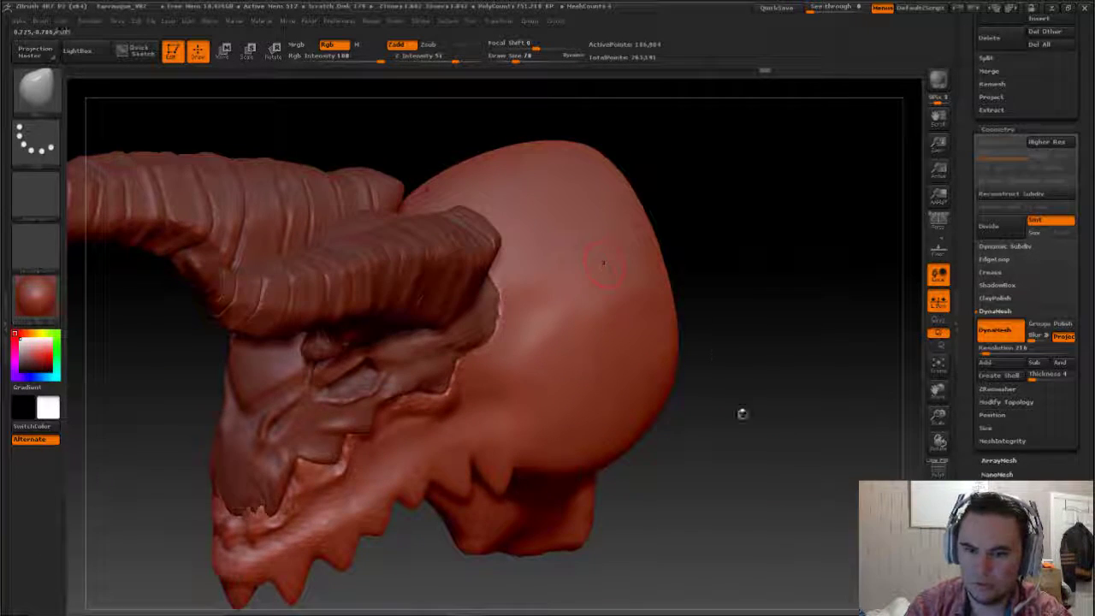
left_click_drag(788, 468, 694, 442)
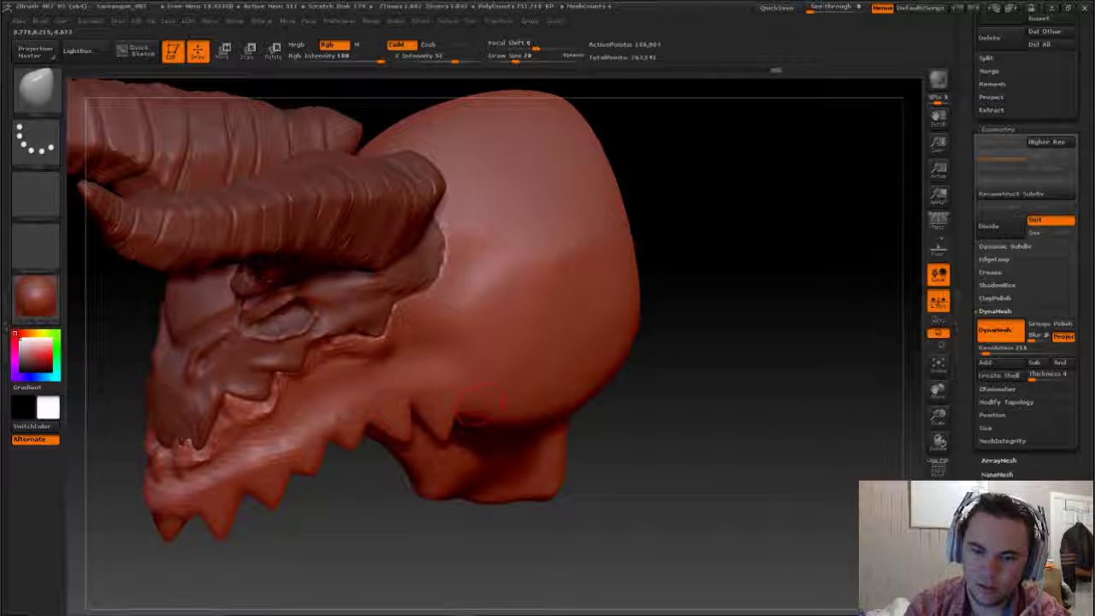
left_click_drag(479, 396, 485, 422)
left_click_drag(517, 386, 530, 412)
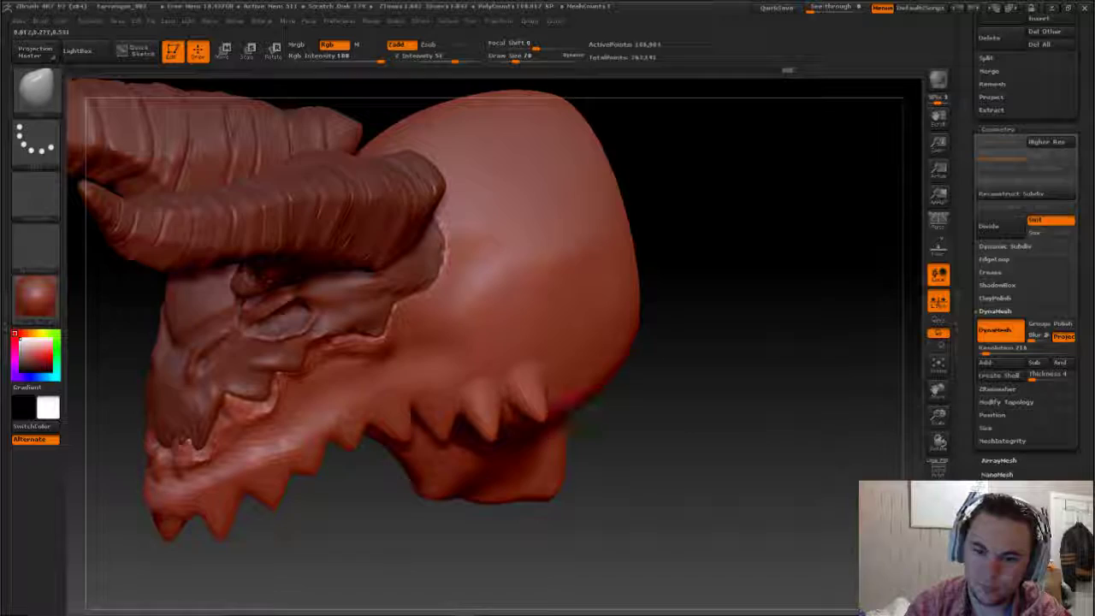
Step: Pull two more spikes further back along the jaw, then check the row from front and side
left_click_drag(745, 411, 729, 396)
left_click_drag(558, 346, 571, 387)
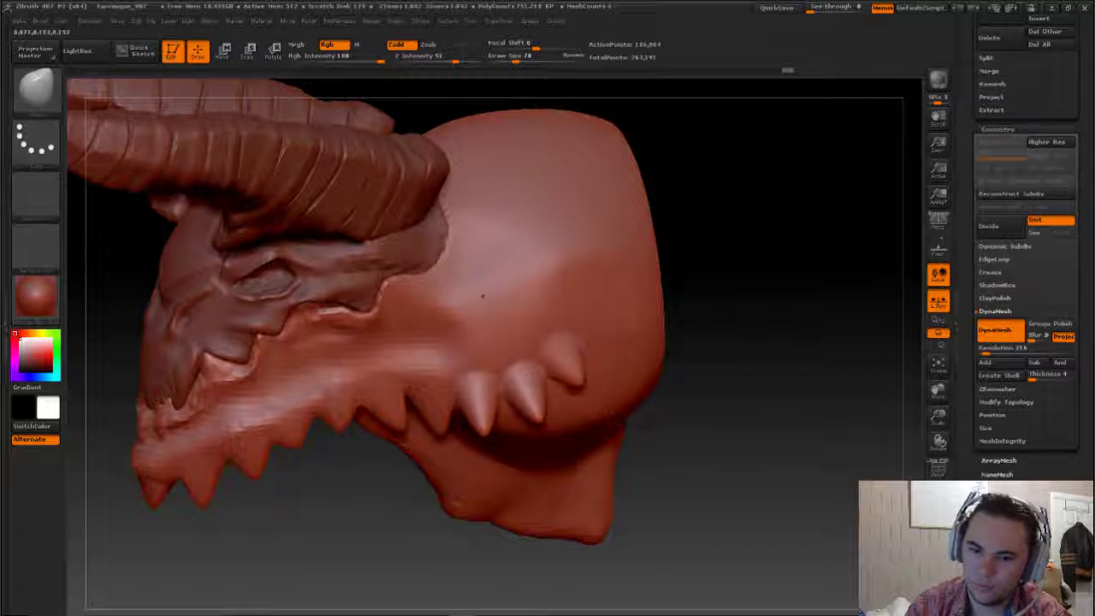
mouse_move(596, 351)
left_mouse_down()
mouse_move(626, 350)
mouse_move(633, 325)
mouse_move(599, 308)
left_mouse_up()
mouse_move(770, 411)
left_mouse_down()
mouse_move(736, 347)
mouse_move(768, 447)
left_mouse_up()
key("ctrl+shift")
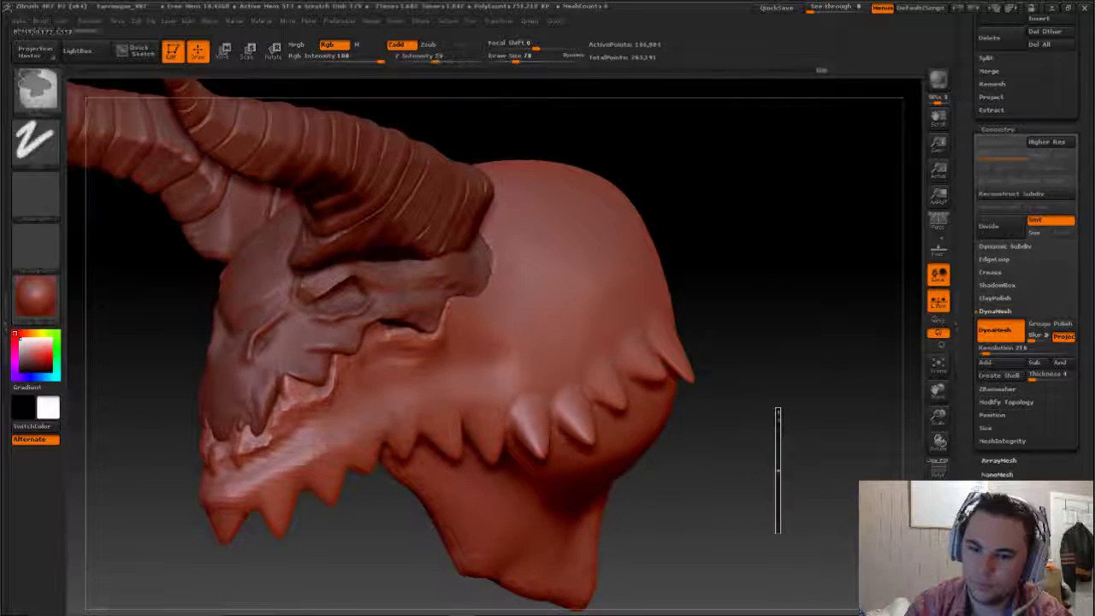
left_click_drag(704, 520, 365, 381)
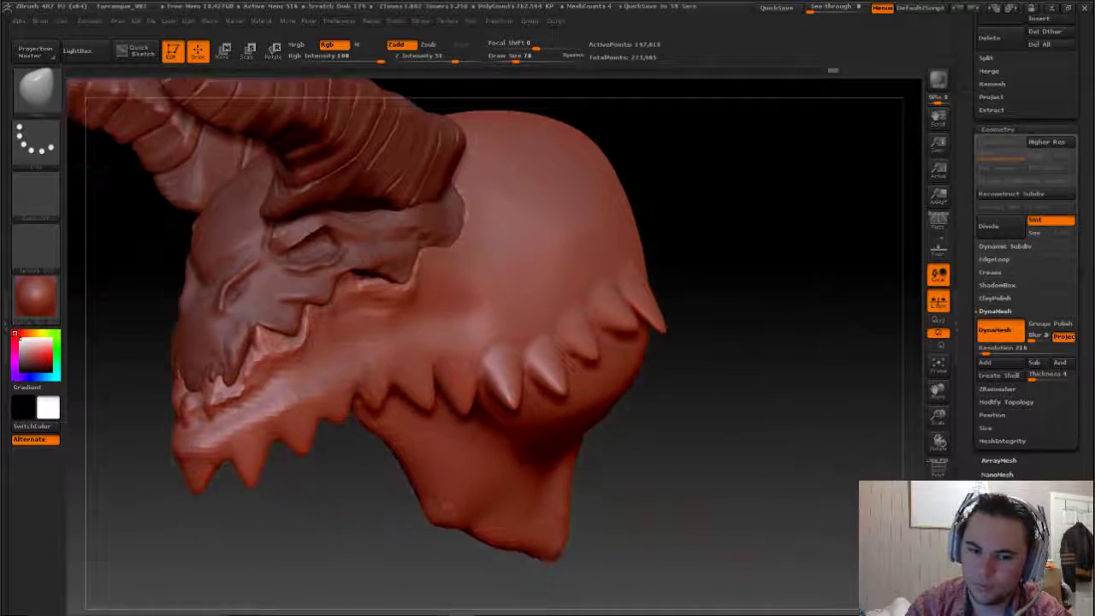
mouse_move(214, 470)
left_mouse_down()
mouse_move(325, 428)
mouse_move(366, 455)
left_mouse_up()
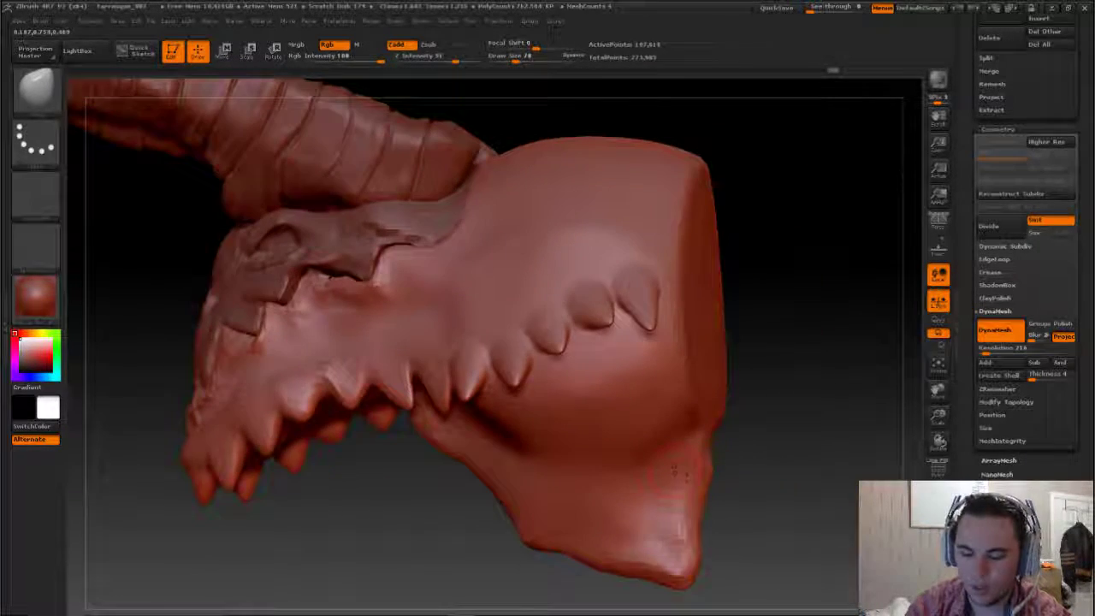
Step: Lay a striated texture band along the jaw below the spikes
key("b")
left_click(549, 398)
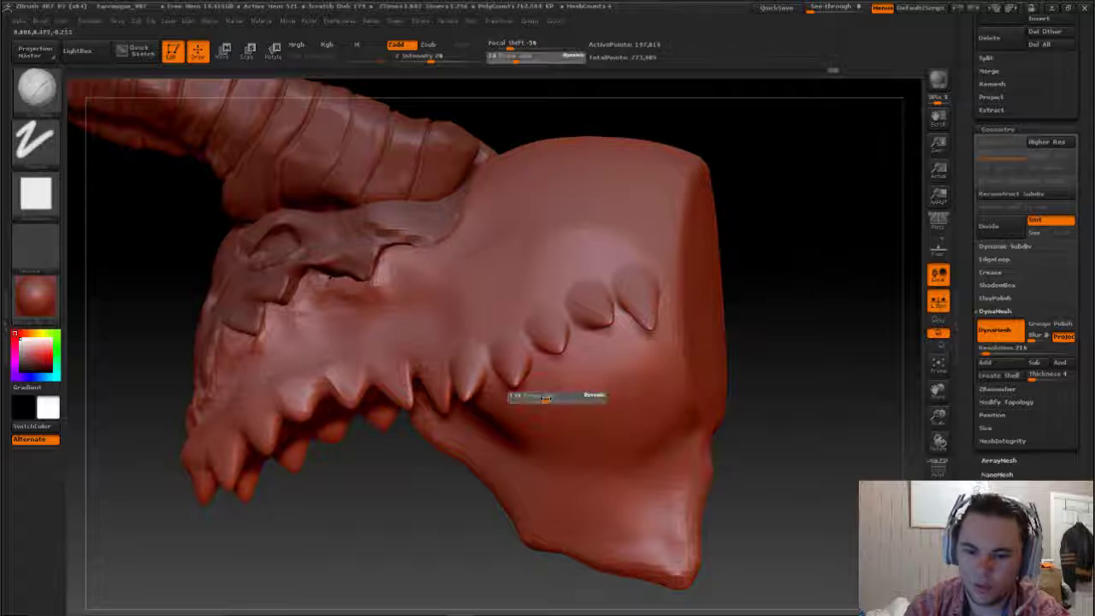
left_click_drag(497, 407, 675, 346)
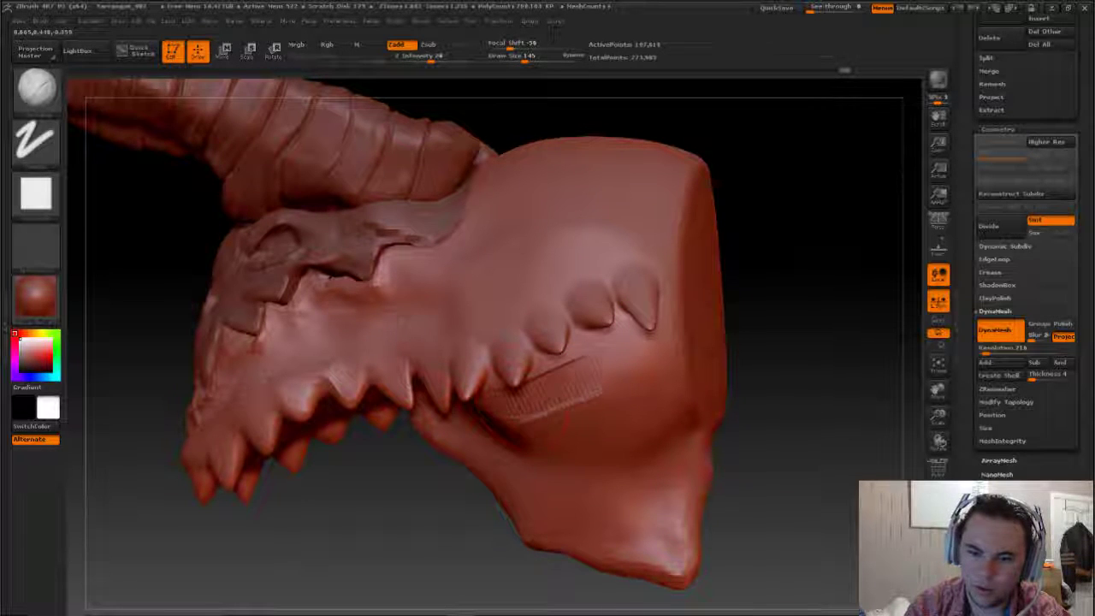
left_click_drag(504, 411, 675, 368)
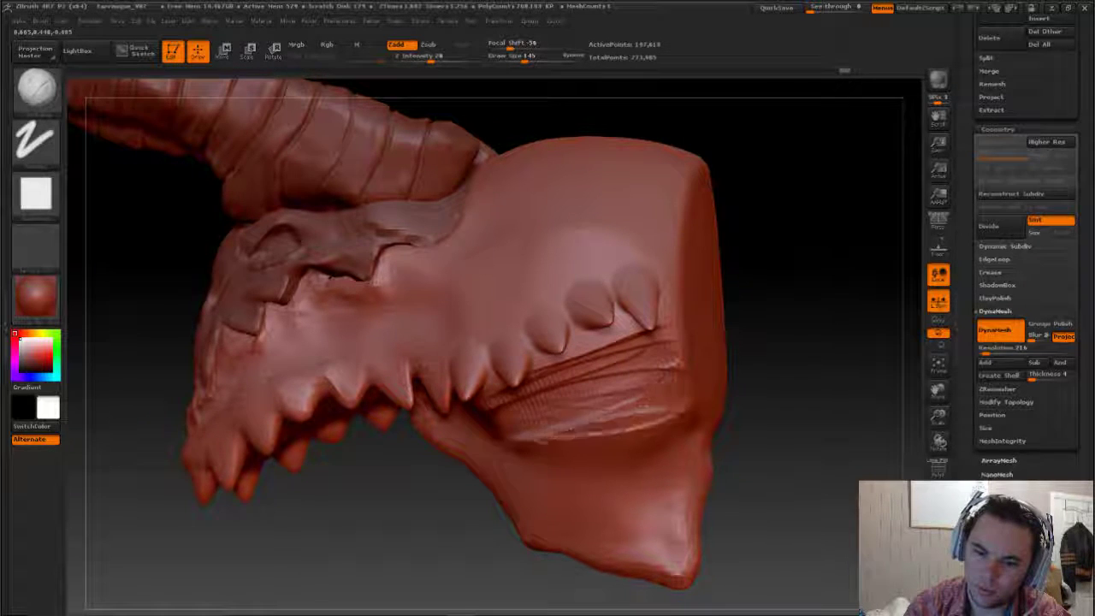
left_click_drag(514, 441, 671, 423)
left_click_drag(547, 453, 676, 410)
mouse_move(547, 428)
left_mouse_down()
mouse_move(605, 402)
mouse_move(647, 338)
left_mouse_up()
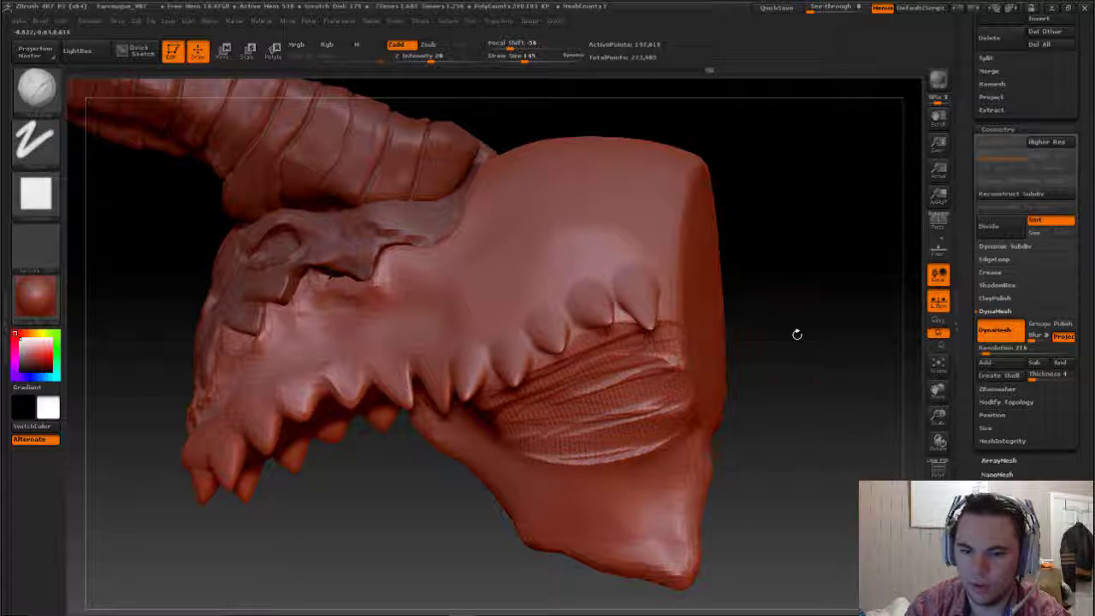
Step: Smooth the striated jaw band near the teeth and carve small creases into it
left_click_drag(796, 335, 735, 329)
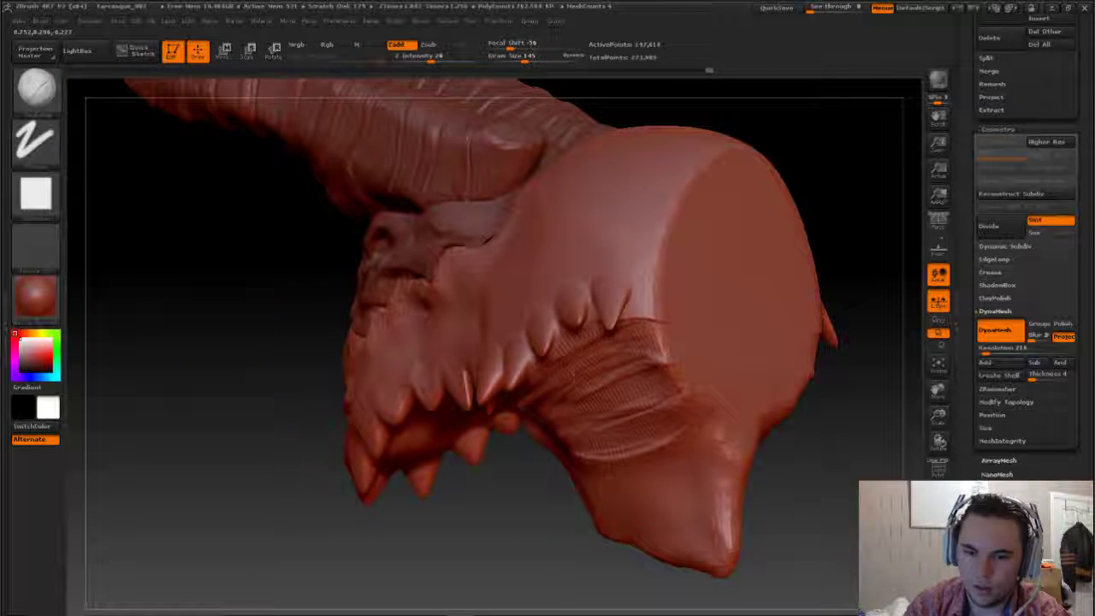
left_click_drag(585, 366, 524, 407)
left_click_drag(652, 317, 640, 304, "shift")
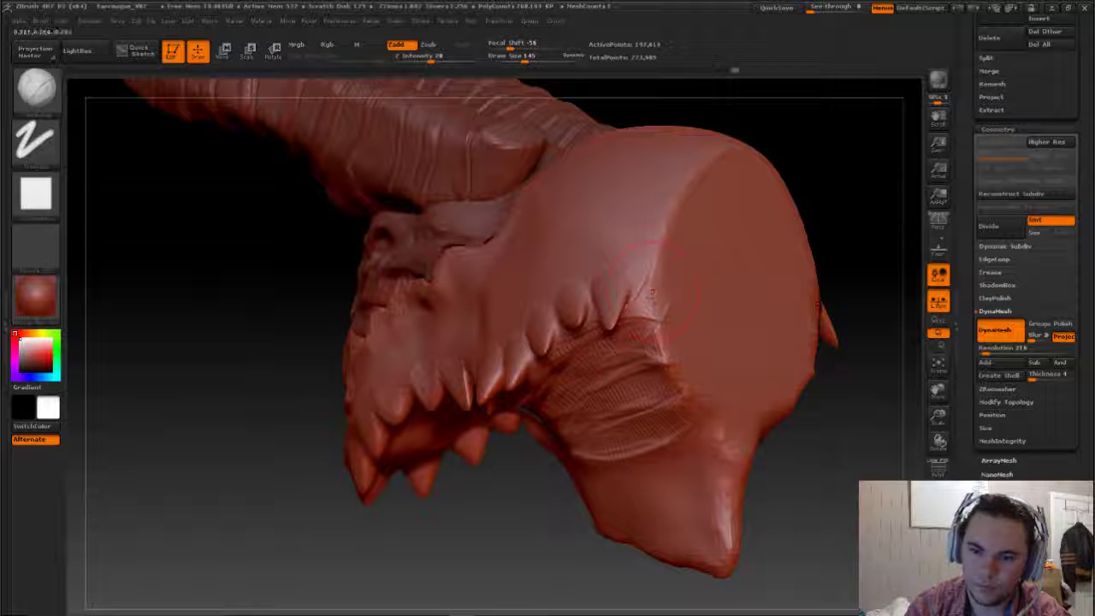
mouse_move(561, 372)
left_mouse_down("shift")
mouse_move(658, 300)
mouse_move(599, 376)
left_mouse_up("shift")
left_click_drag(814, 312, 807, 336)
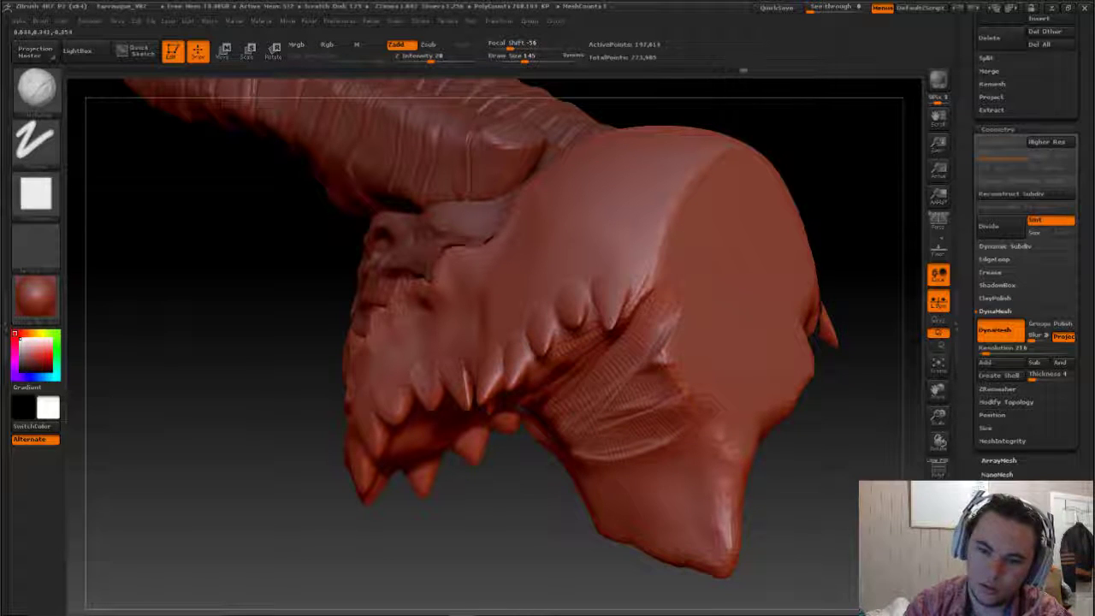
left_click_drag(838, 445, 735, 436)
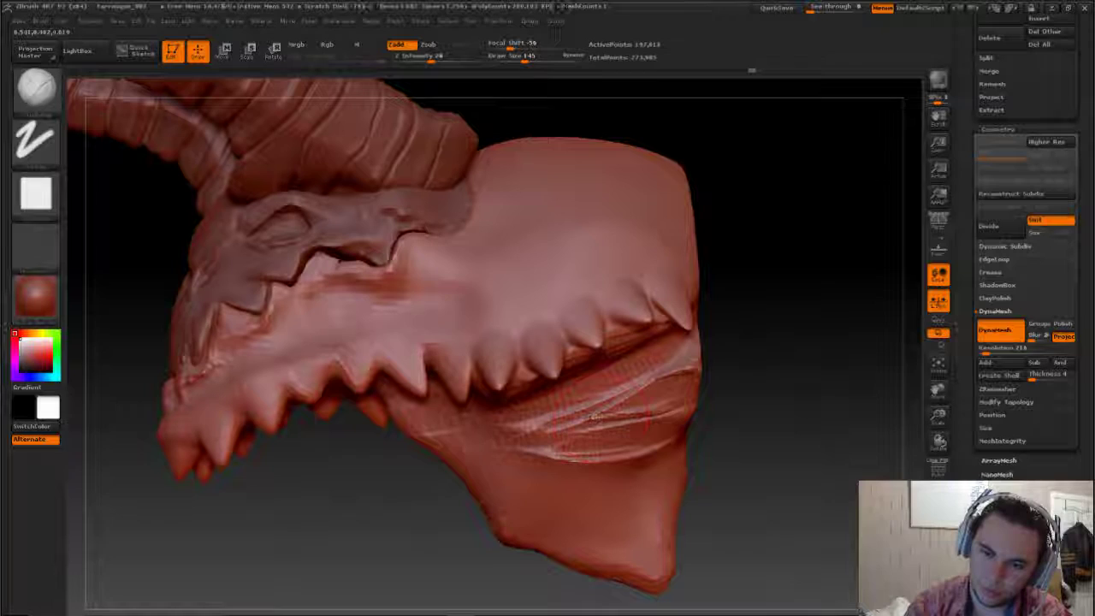
mouse_move(593, 417)
left_mouse_down("shift")
mouse_move(633, 402)
mouse_move(547, 423)
mouse_move(590, 419)
left_mouse_up("shift")
left_click_drag(684, 359, 621, 419, "shift")
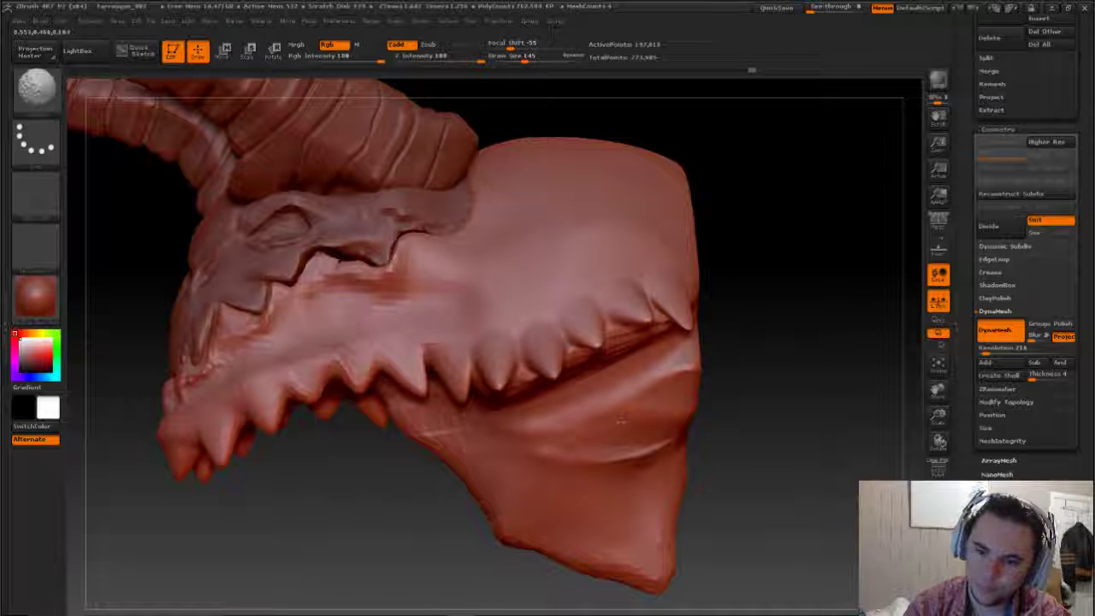
left_click_drag(753, 444, 567, 431)
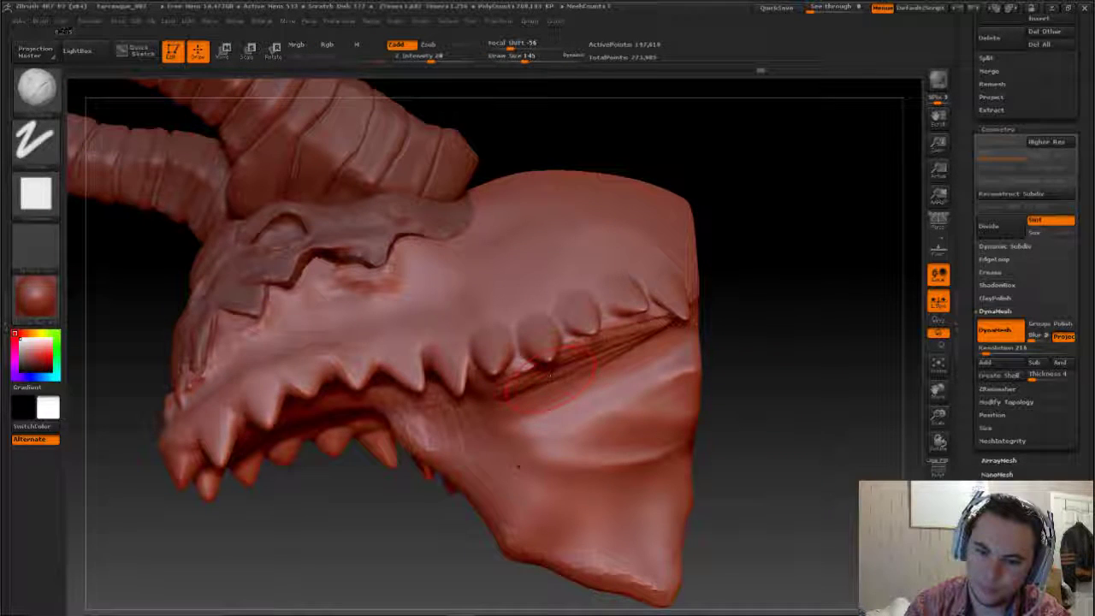
Step: Set Draw Size to 50 and deepen the lower-lip crease along the mouth
type("s50")
key("Return")
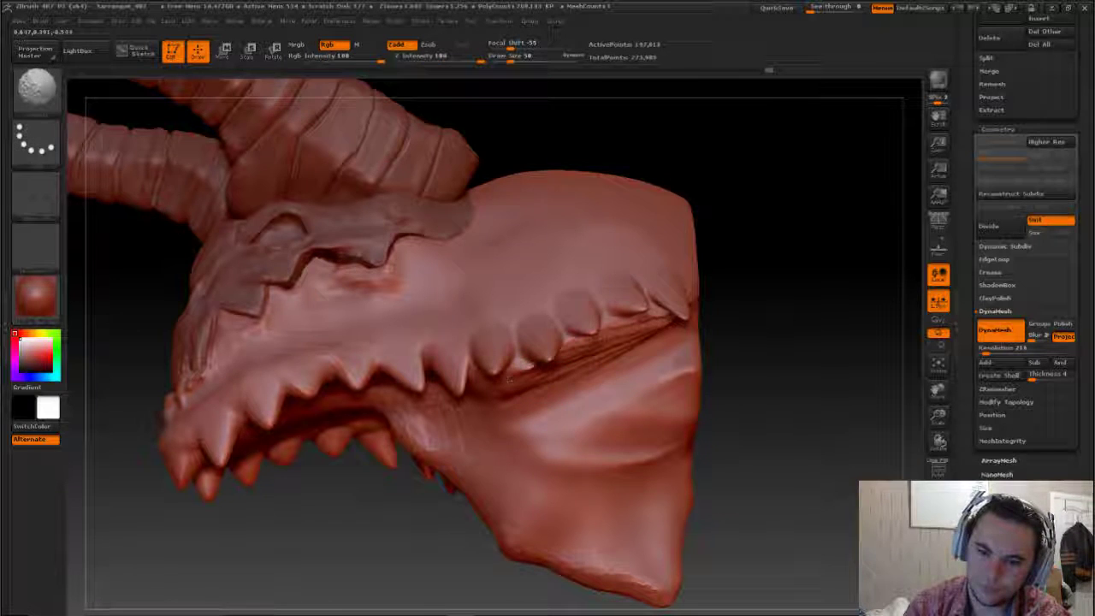
left_click_drag(513, 371, 535, 361)
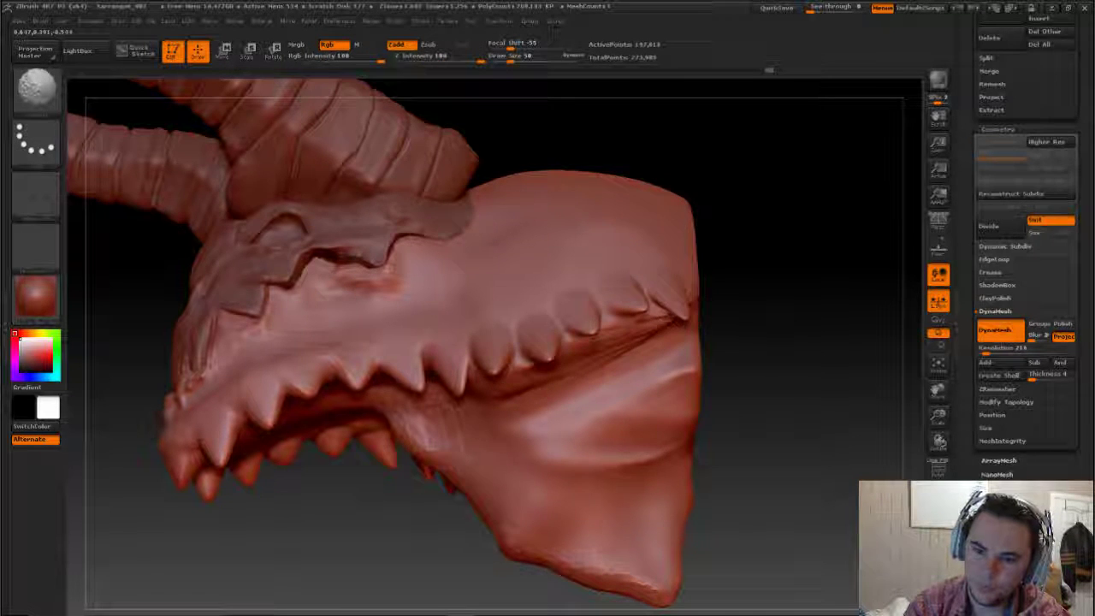
left_click_drag(601, 338, 659, 319)
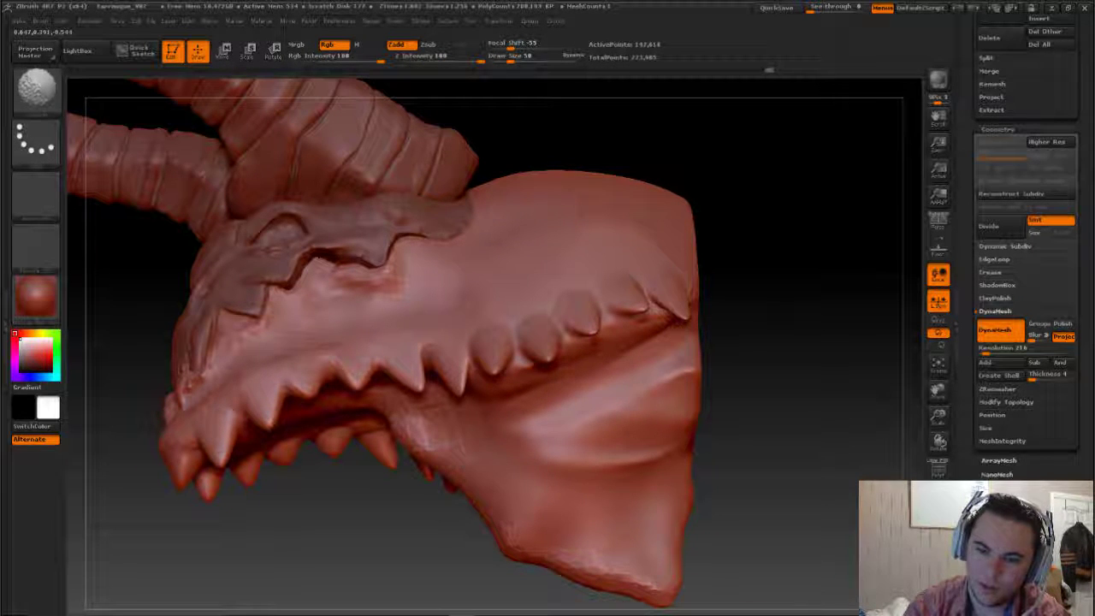
Step: Zoom in on the chin and Shift-smooth its rough bumps and wrinkles
left_click_drag(812, 257, 812, 385)
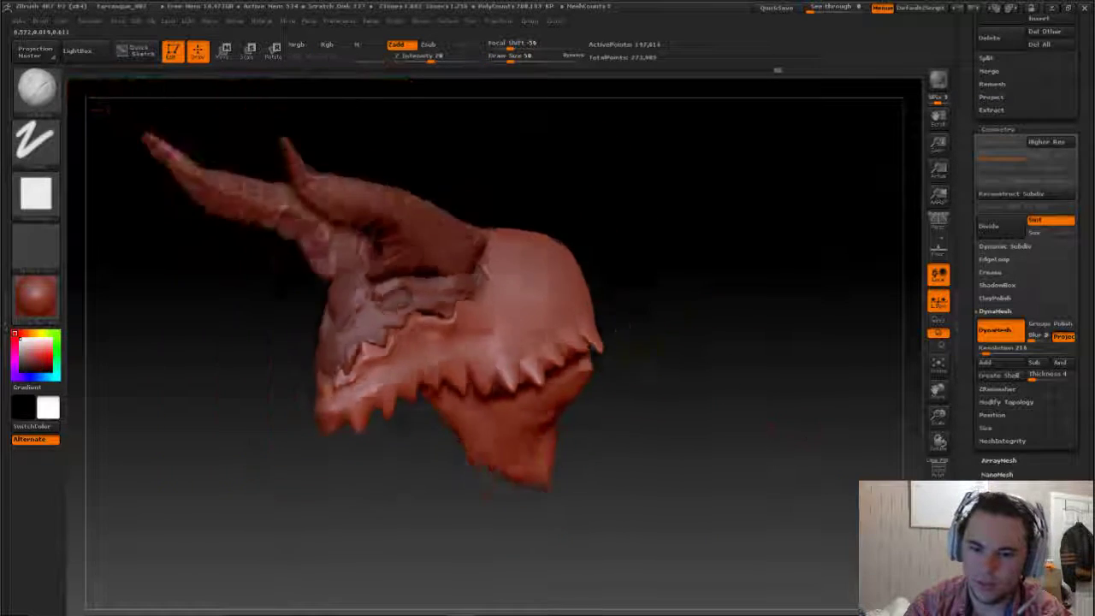
mouse_move(799, 431)
left_mouse_down()
mouse_move(723, 476)
mouse_move(619, 490)
mouse_move(622, 519)
mouse_move(701, 483)
left_mouse_up()
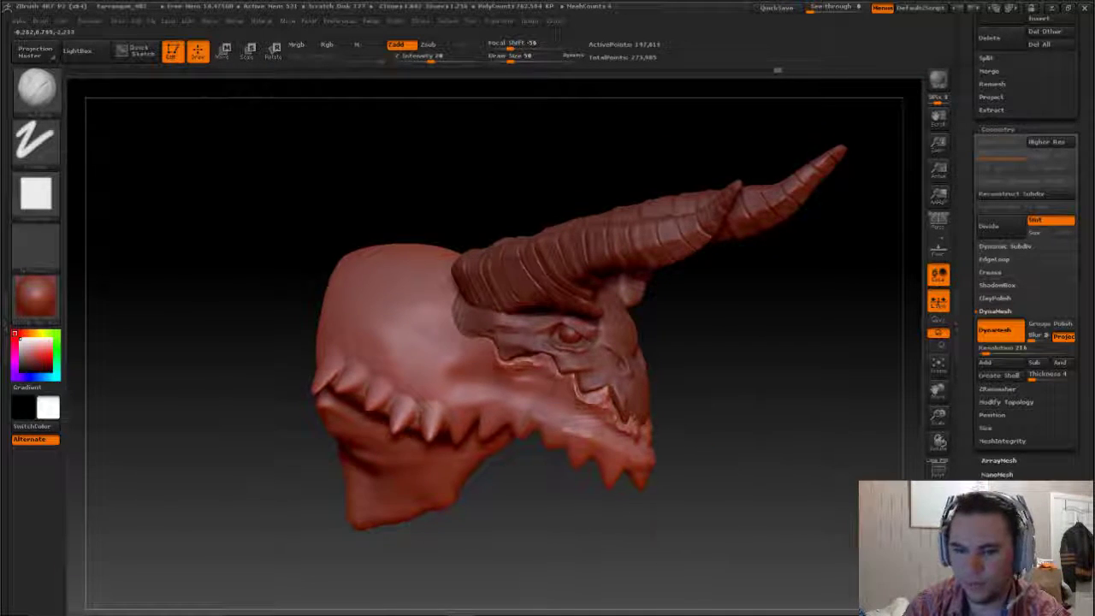
mouse_move(633, 530)
left_mouse_down("alt")
mouse_move(577, 553)
mouse_move(570, 526)
mouse_move(599, 547)
mouse_move(599, 496)
mouse_move(761, 436)
mouse_move(486, 434)
left_mouse_up("alt")
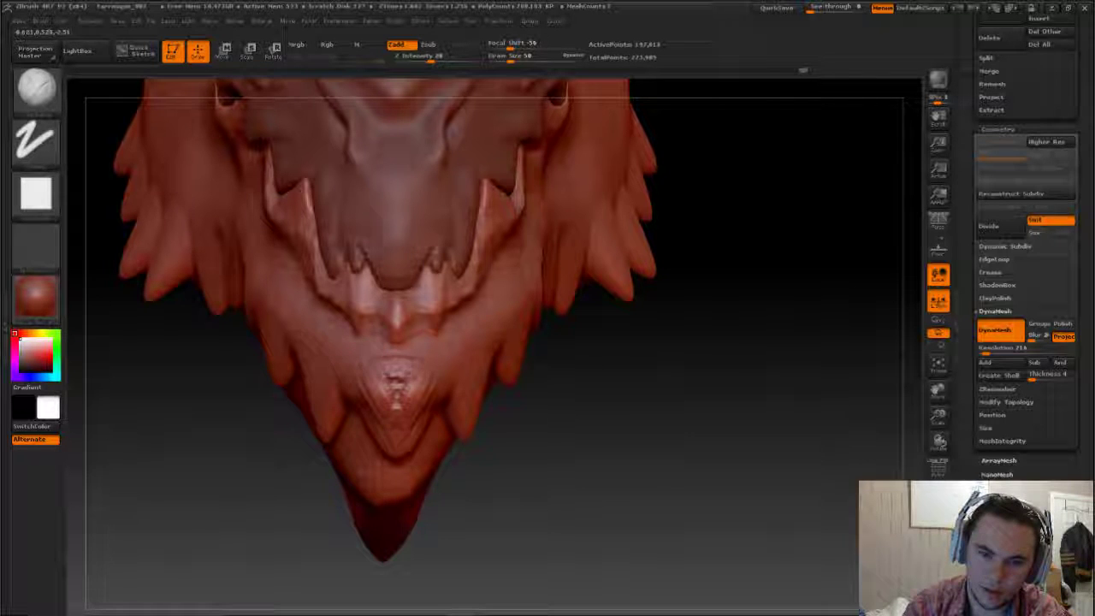
mouse_move(389, 376)
left_mouse_down("shift")
mouse_move(404, 396)
mouse_move(506, 437)
mouse_move(485, 440)
left_mouse_up("shift")
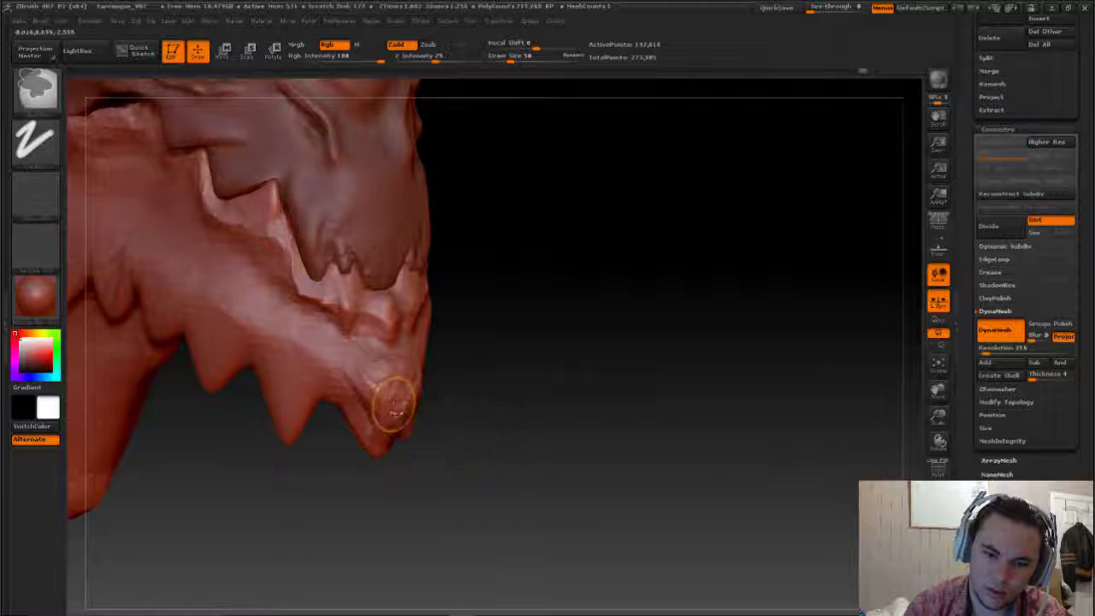
left_click_drag(392, 395, 390, 419, "shift")
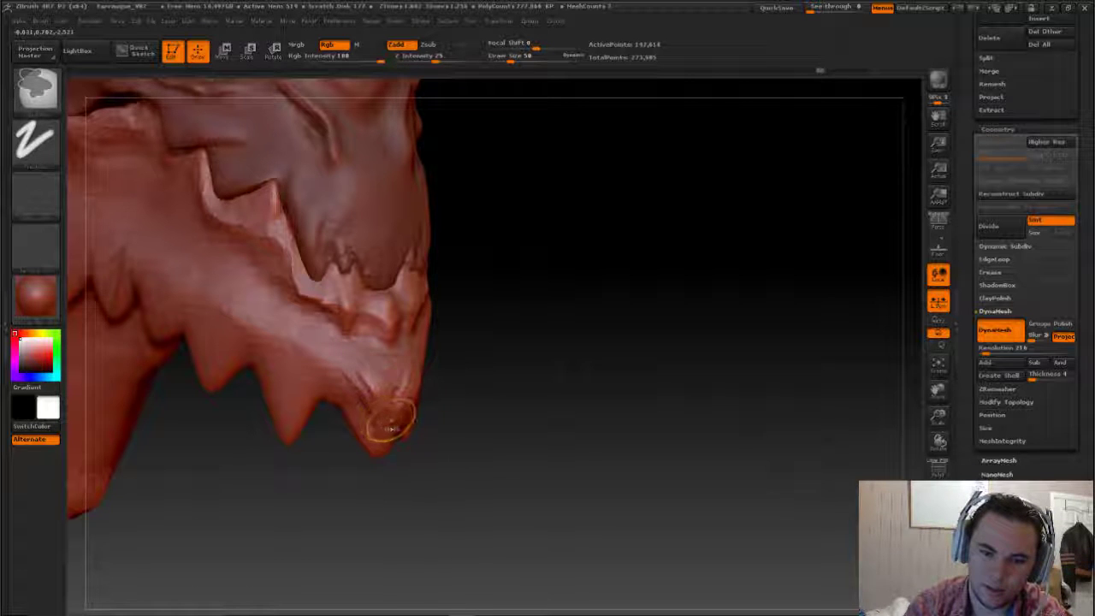
key("shift")
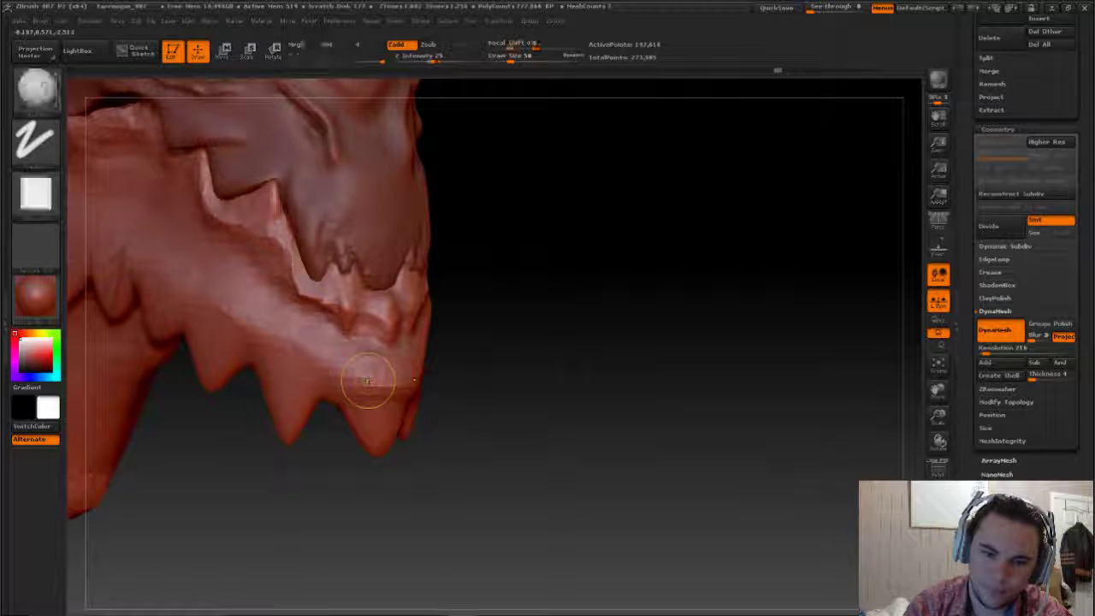
Step: Smooth the chin, then pick an Insert brush and reshape a small chin patch
left_click_drag(368, 381, 370, 360, "shift")
key("b")
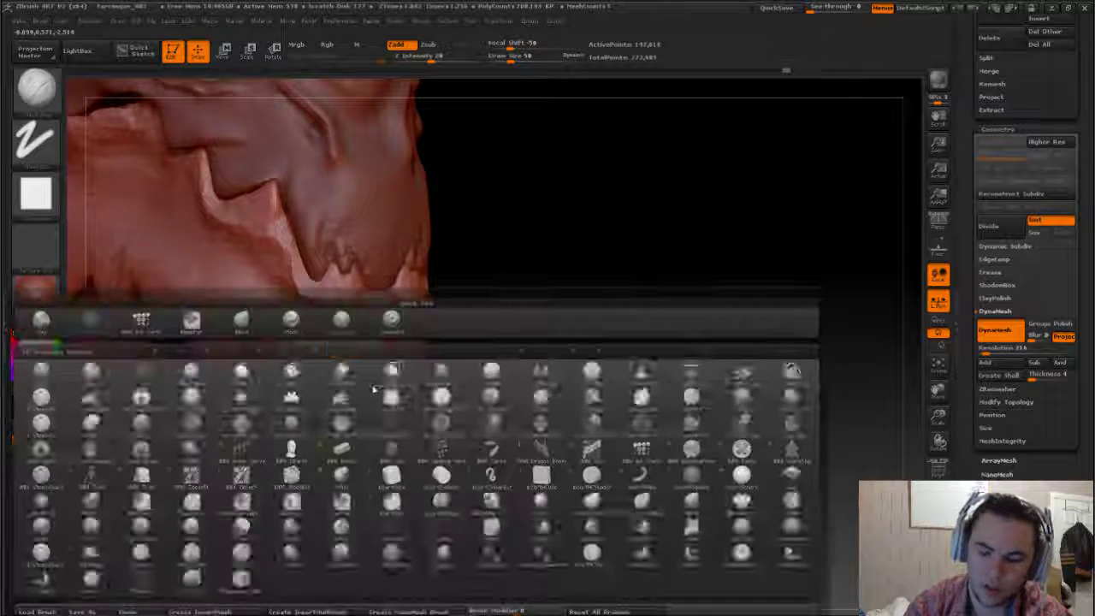
key("i")
left_click(341, 477)
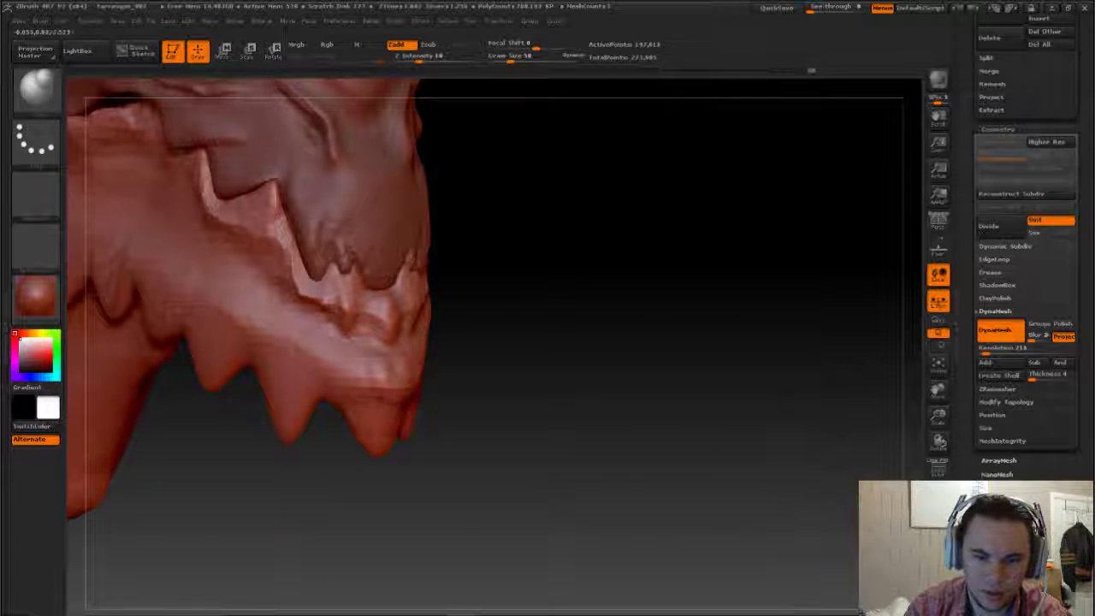
mouse_move(374, 386)
left_mouse_down("shift")
mouse_move(358, 366)
mouse_move(335, 363)
mouse_move(363, 415)
left_mouse_up("shift")
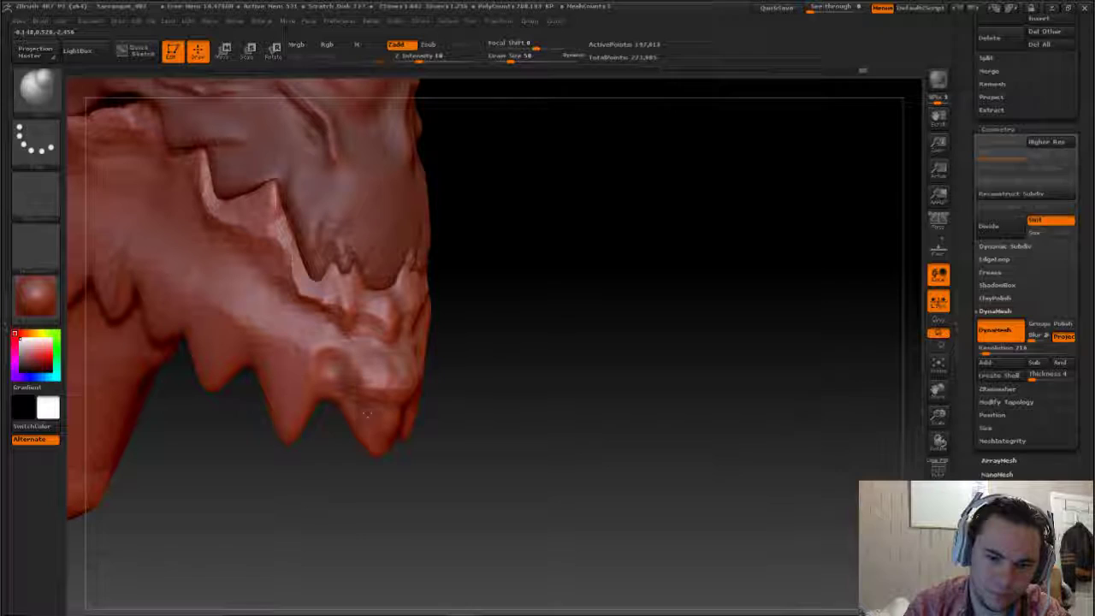
Step: Switch to a dotted-stroke brush and set Draw Size to 72
key("b")
key("c")
key("b")
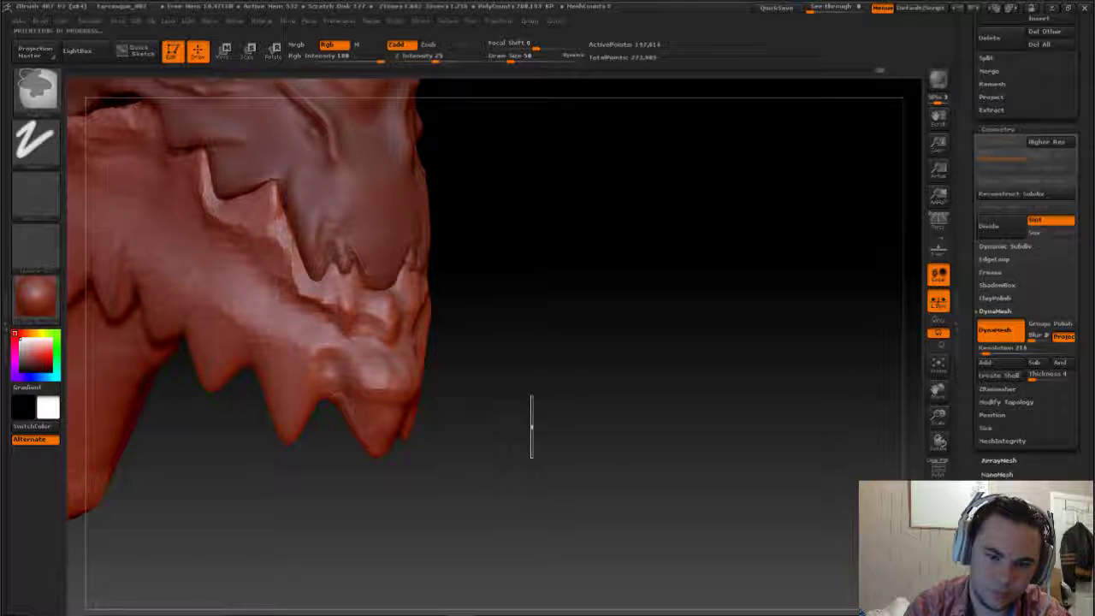
key("b")
key("s")
key("t")
left_click_drag(479, 496, 432, 443)
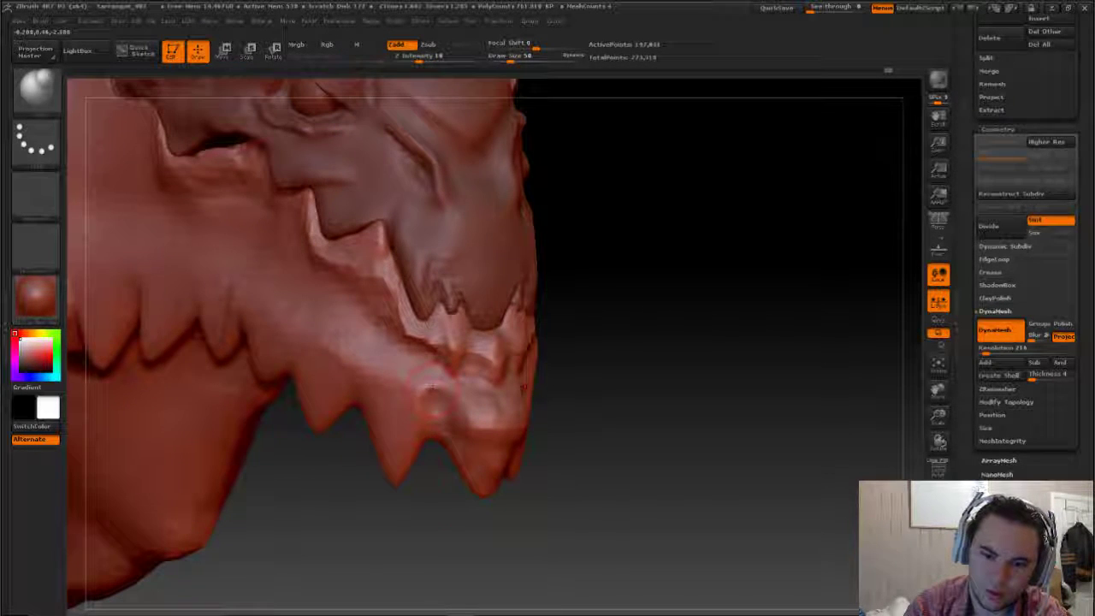
mouse_move(479, 513)
left_mouse_down()
mouse_move(451, 409)
mouse_move(473, 435)
left_mouse_up()
key("s")
left_click(451, 409)
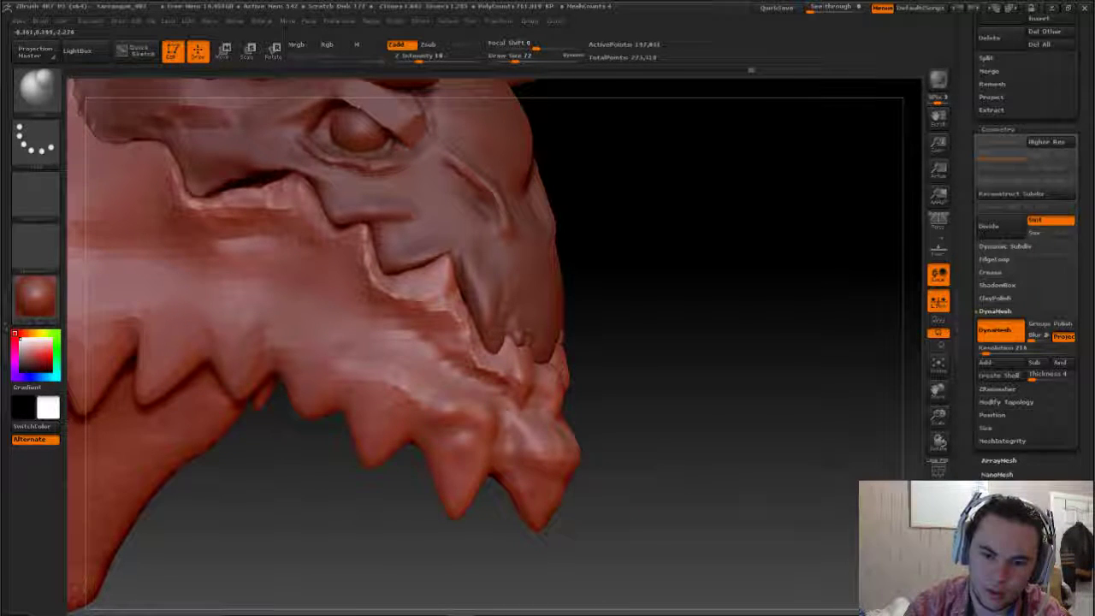
Step: Smooth the creases and jaw surface below the upper teeth, including the gums
left_click_drag(381, 388, 377, 372, "shift")
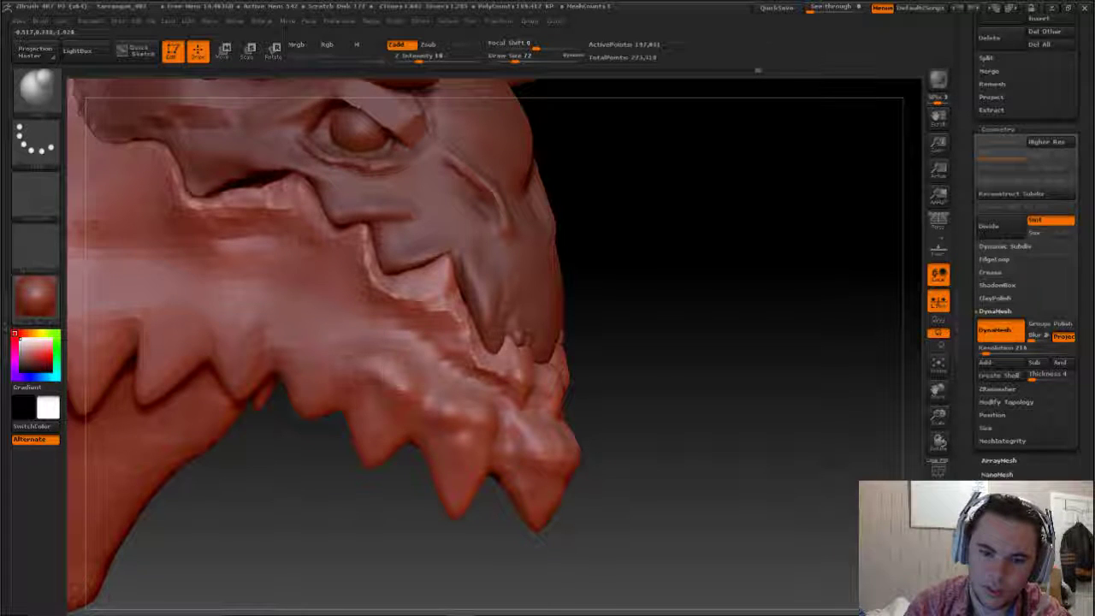
left_click_drag(420, 538, 385, 389)
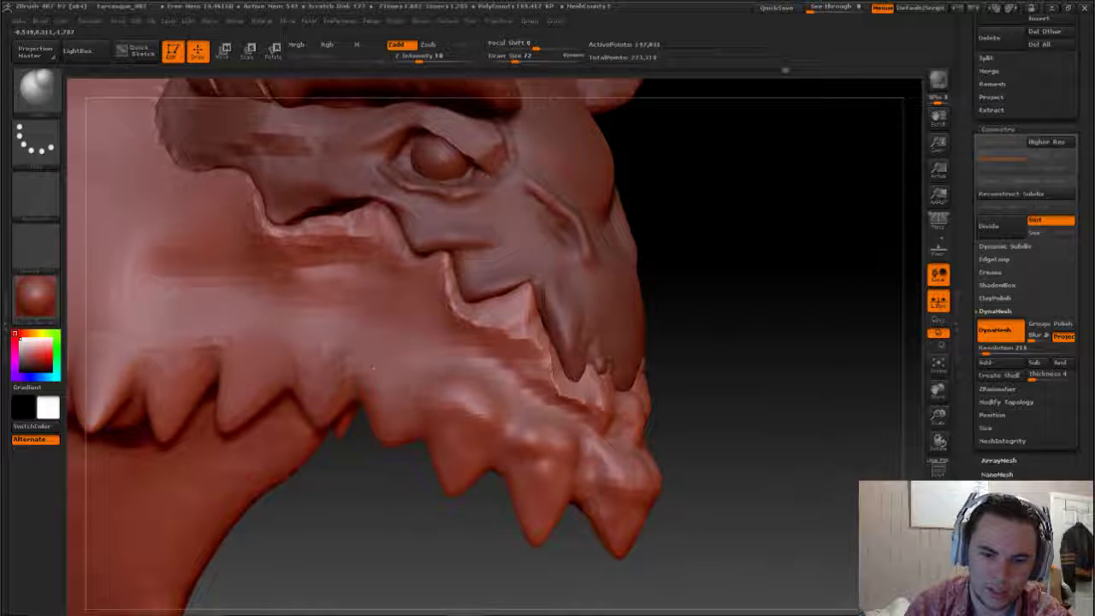
left_click_drag(354, 494, 378, 492)
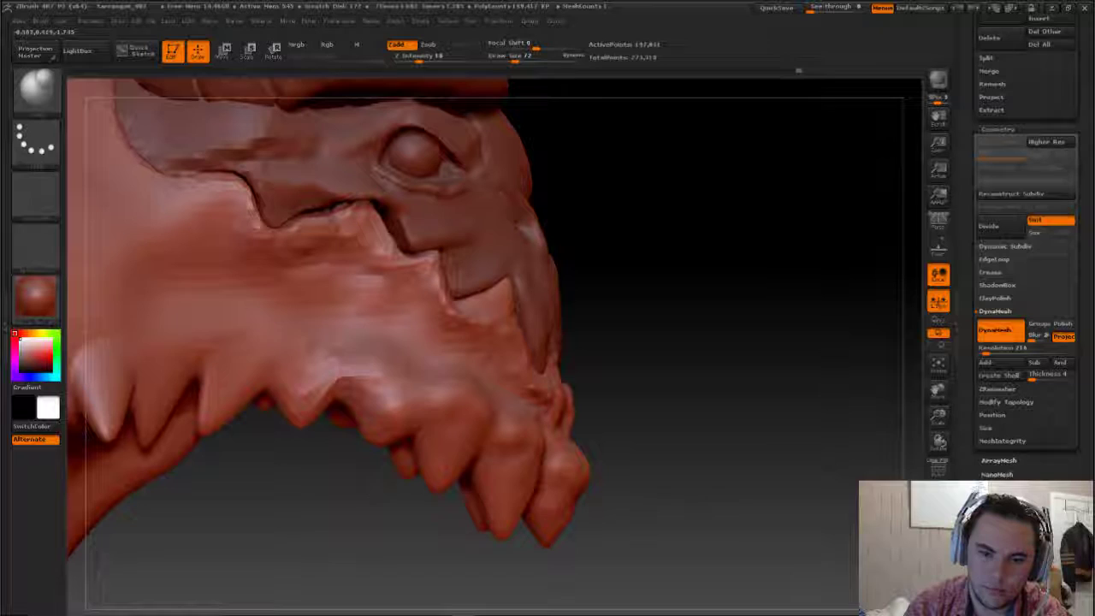
left_click_drag(394, 402, 423, 396, "shift")
mouse_move(410, 437)
left_mouse_down("shift")
mouse_move(402, 392)
mouse_move(399, 426)
mouse_move(368, 438)
left_mouse_up("shift")
left_click_drag(377, 373, 371, 407, "shift")
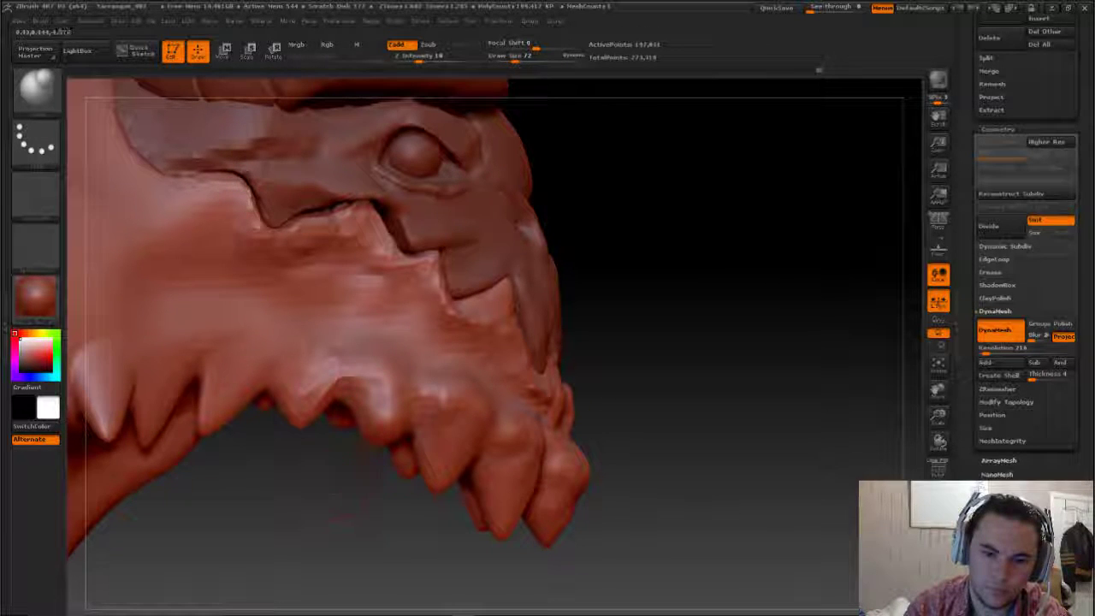
mouse_move(296, 359)
left_mouse_down("shift")
mouse_move(308, 402)
mouse_move(299, 389)
mouse_move(342, 376)
mouse_move(304, 381)
left_mouse_up("shift")
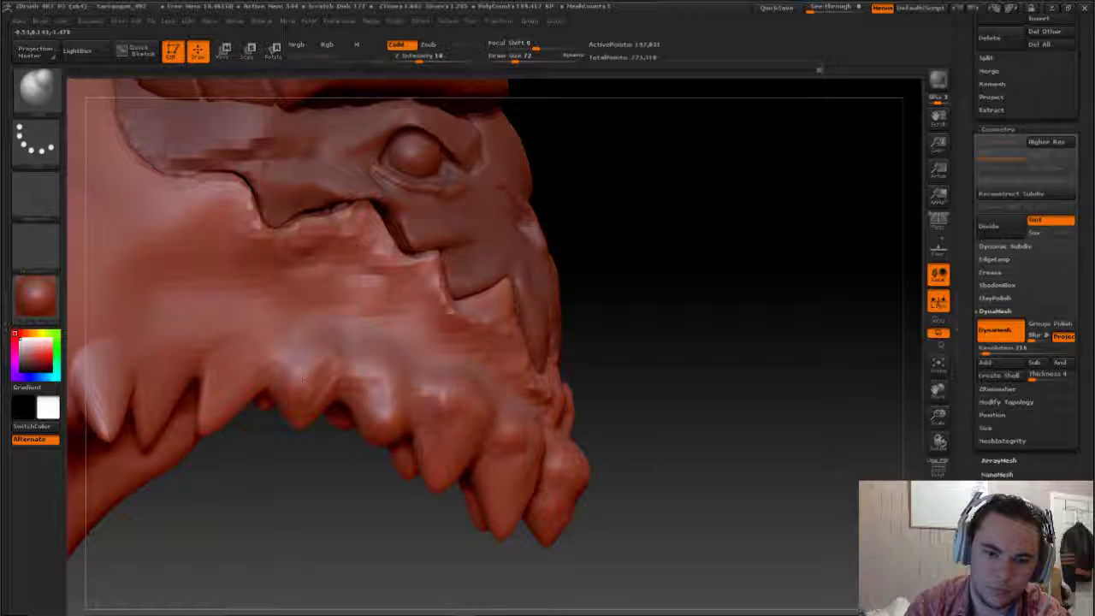
right_click_drag(304, 380, 317, 377, "alt")
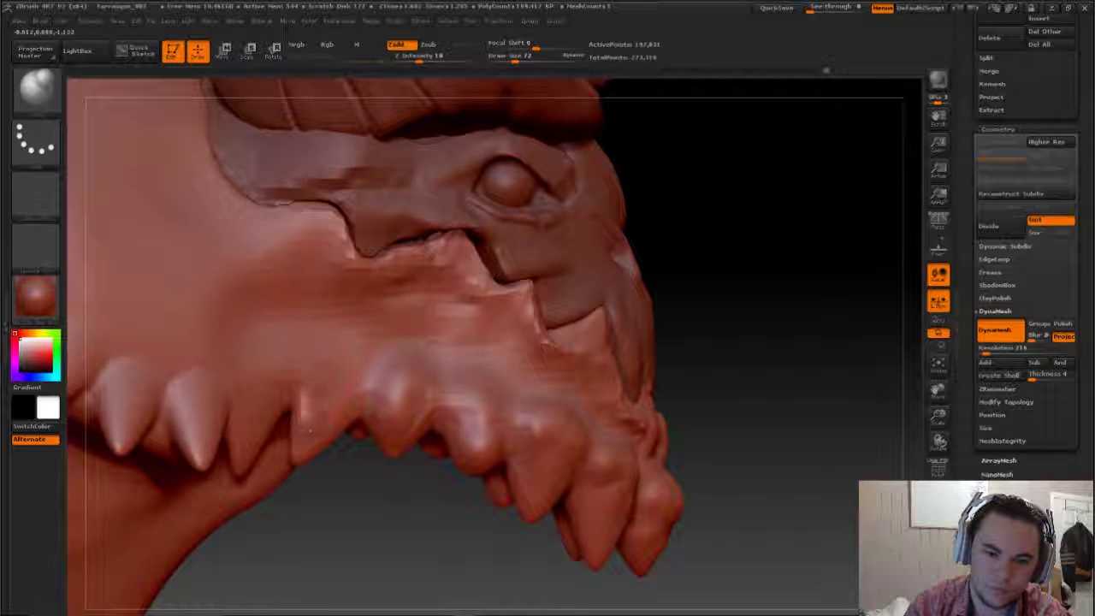
mouse_move(310, 410)
left_mouse_down()
mouse_move(337, 359)
mouse_move(323, 407)
left_mouse_up()
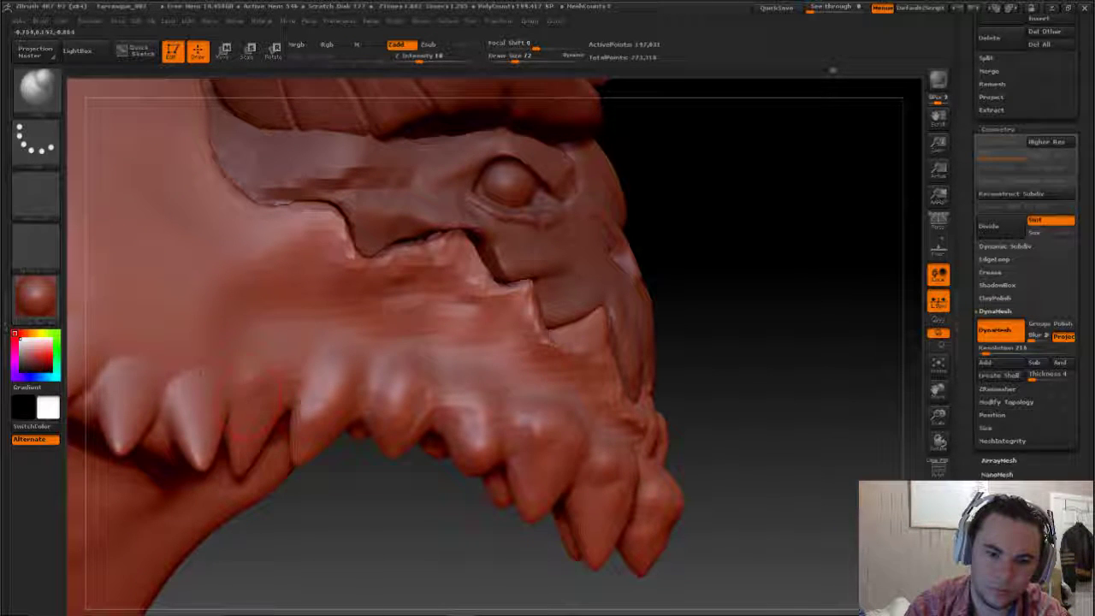
Step: Reshape the teeth and gums along the jaw into rounded cones, finishing at the front teeth
mouse_move(378, 493)
left_mouse_down()
mouse_move(399, 519)
mouse_move(342, 428)
left_mouse_up()
mouse_move(283, 402)
left_mouse_down()
mouse_move(286, 351)
mouse_move(291, 366)
left_mouse_up()
mouse_move(324, 408)
left_mouse_down()
mouse_move(291, 325)
mouse_move(301, 349)
left_mouse_up()
mouse_move(242, 376)
left_mouse_down()
mouse_move(218, 332)
mouse_move(226, 320)
mouse_move(224, 334)
left_mouse_up()
left_click_drag(221, 394, 163, 304)
left_click_drag(205, 369, 171, 299)
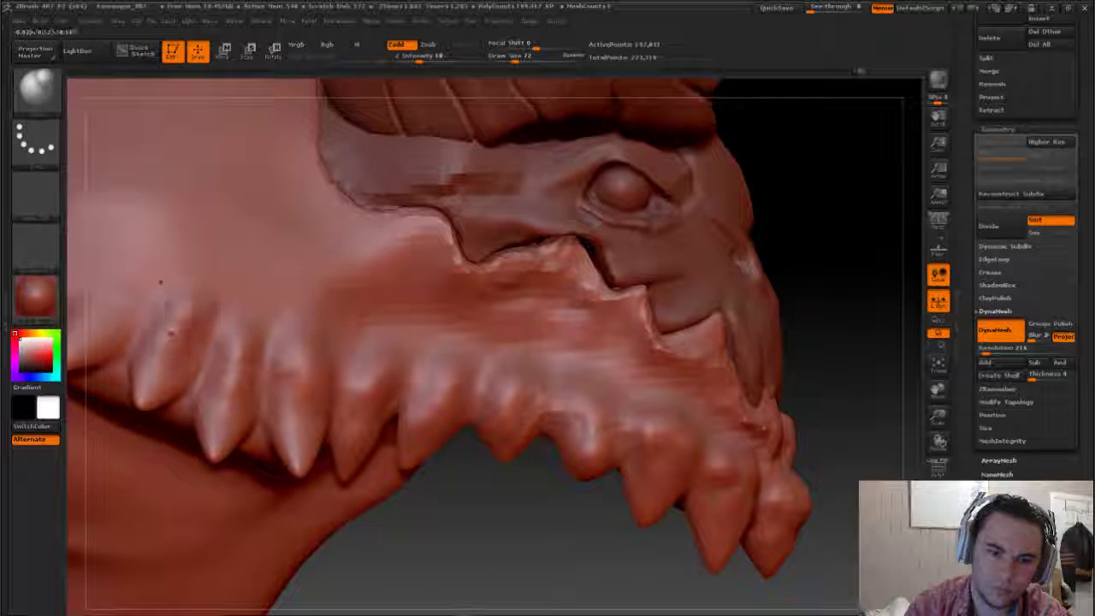
left_click_drag(417, 527, 418, 496, "alt")
left_click_drag(513, 530, 223, 376)
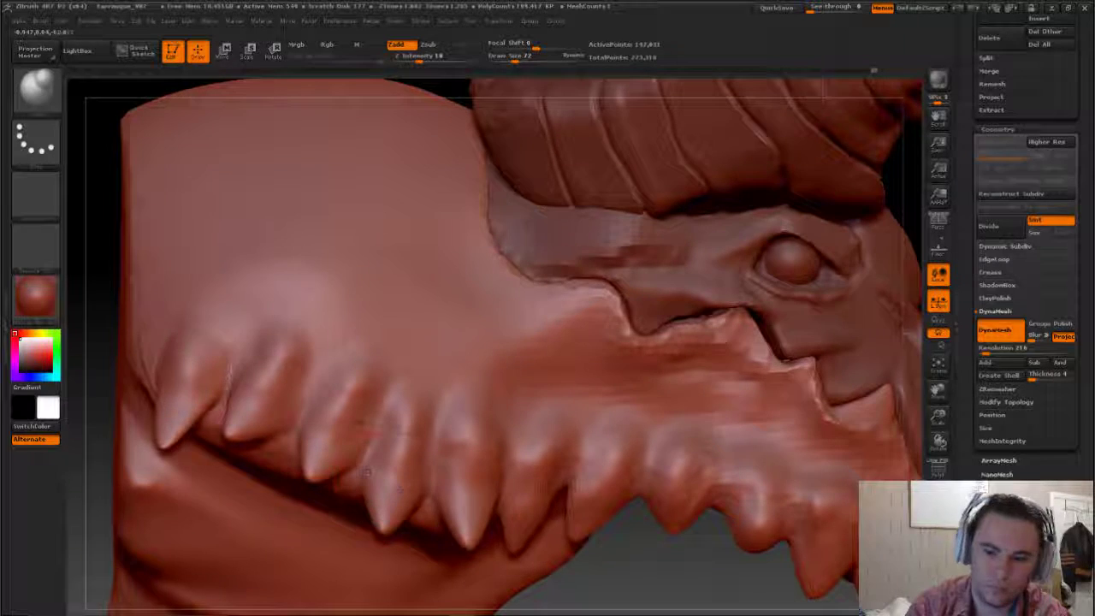
left_click_drag(641, 560, 445, 479)
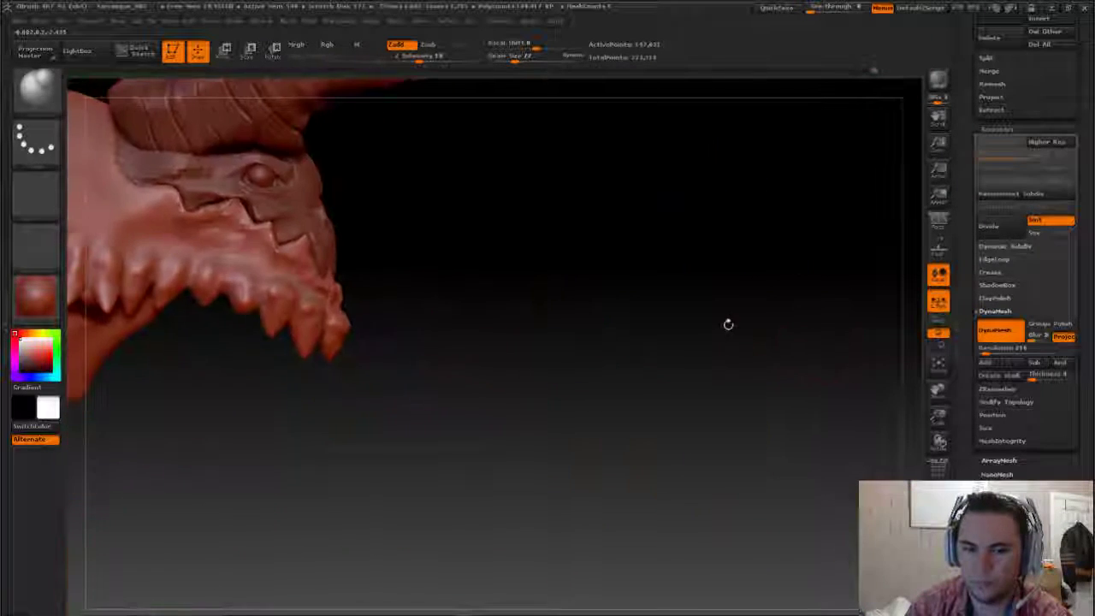
key("ctrl")
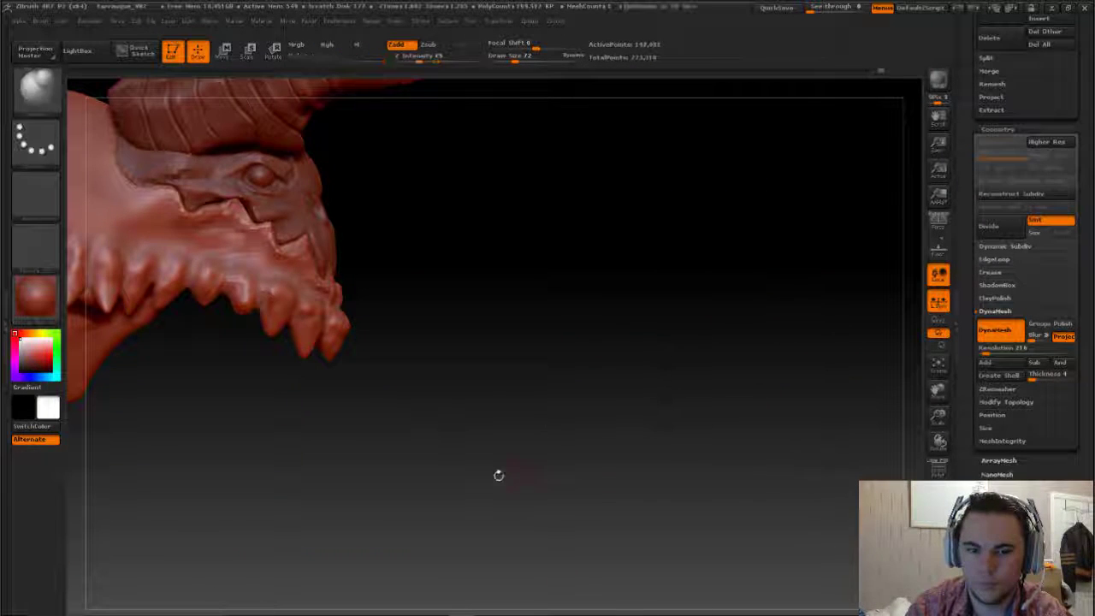
left_click_drag(439, 472, 337, 350)
left_click_drag(436, 108, 599, 119)
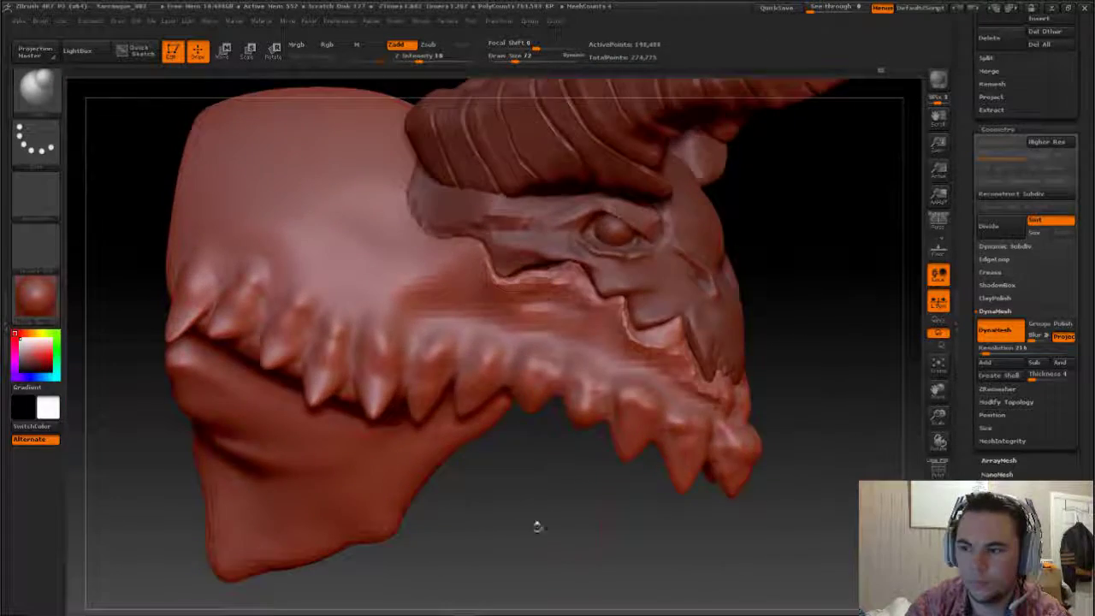
mouse_move(538, 521)
left_mouse_down()
mouse_move(452, 134)
mouse_move(498, 373)
left_mouse_up()
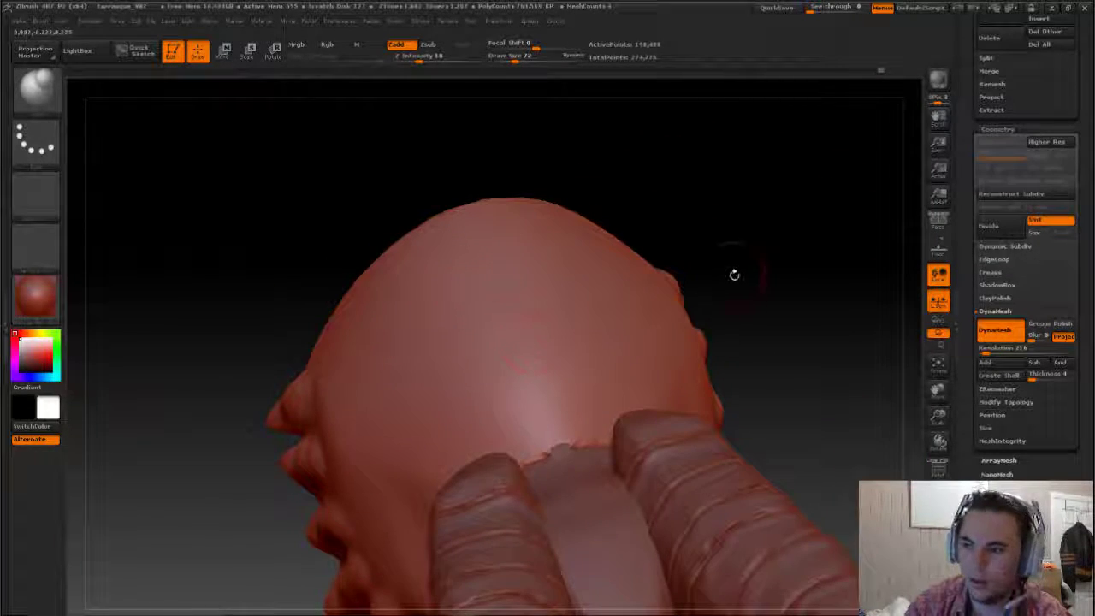
left_click_drag(734, 275, 740, 283)
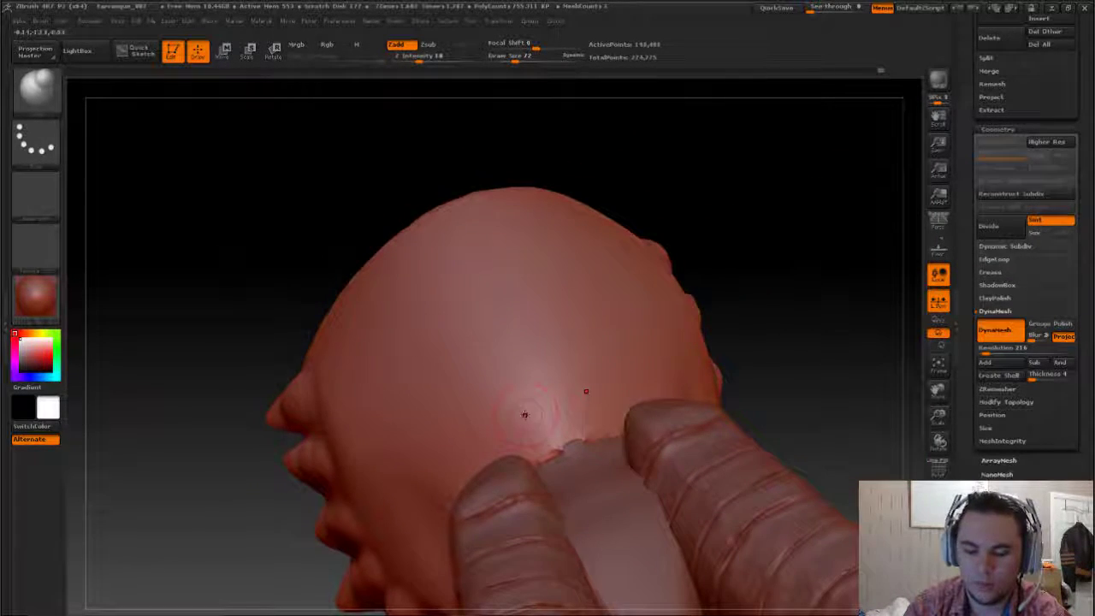
Step: Switch to the DamStandard brush with Draw Size 19, viewing the top of the skull
key("b")
key("s")
key("m")
key("s")
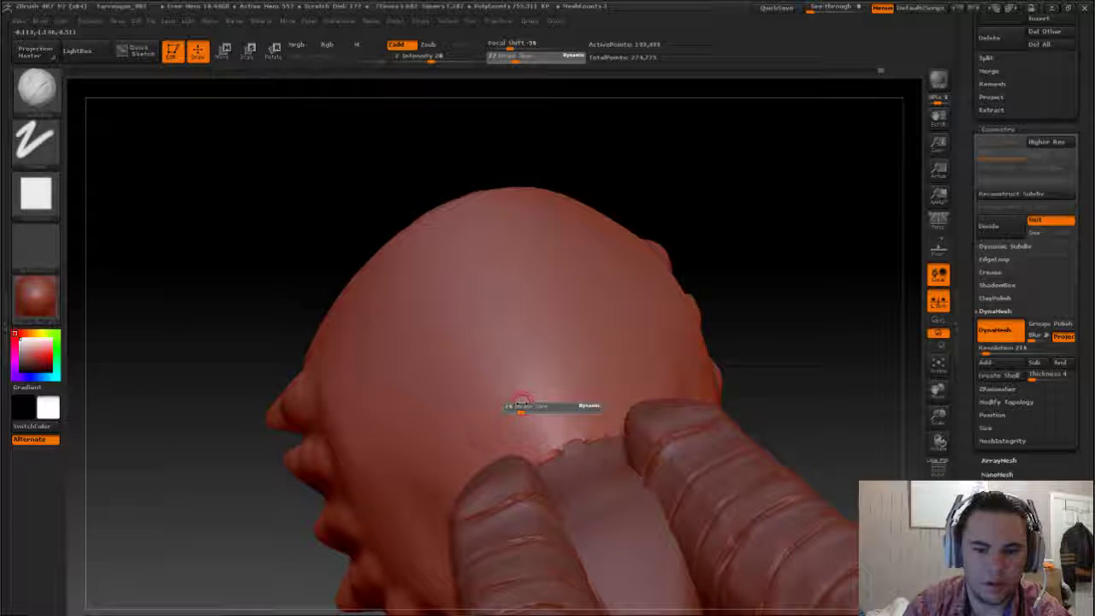
mouse_move(804, 273)
left_mouse_down()
mouse_move(714, 274)
mouse_move(719, 294)
mouse_move(688, 332)
left_mouse_up()
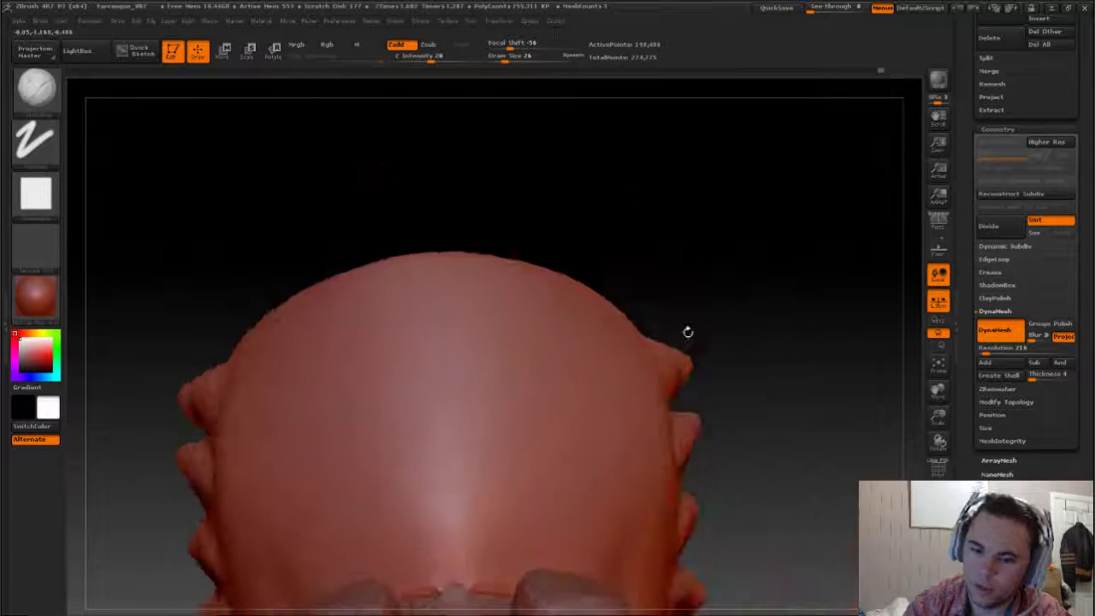
left_click_drag(778, 323, 783, 283)
key("bracketleft")
key("bracketleft")
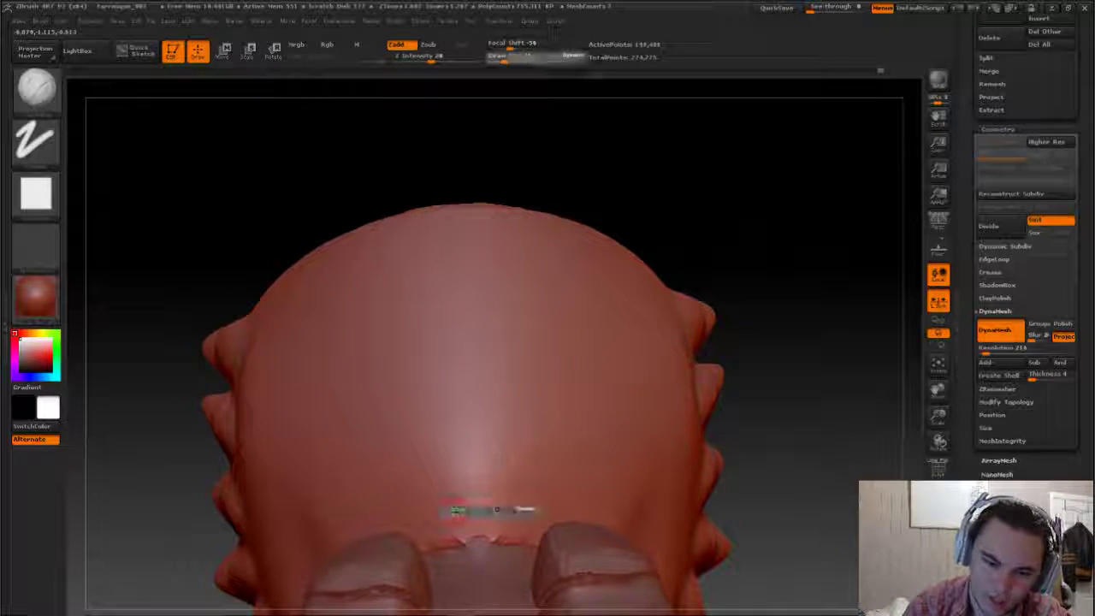
mouse_move(809, 374)
left_mouse_down()
mouse_move(827, 347)
mouse_move(817, 333)
left_mouse_up()
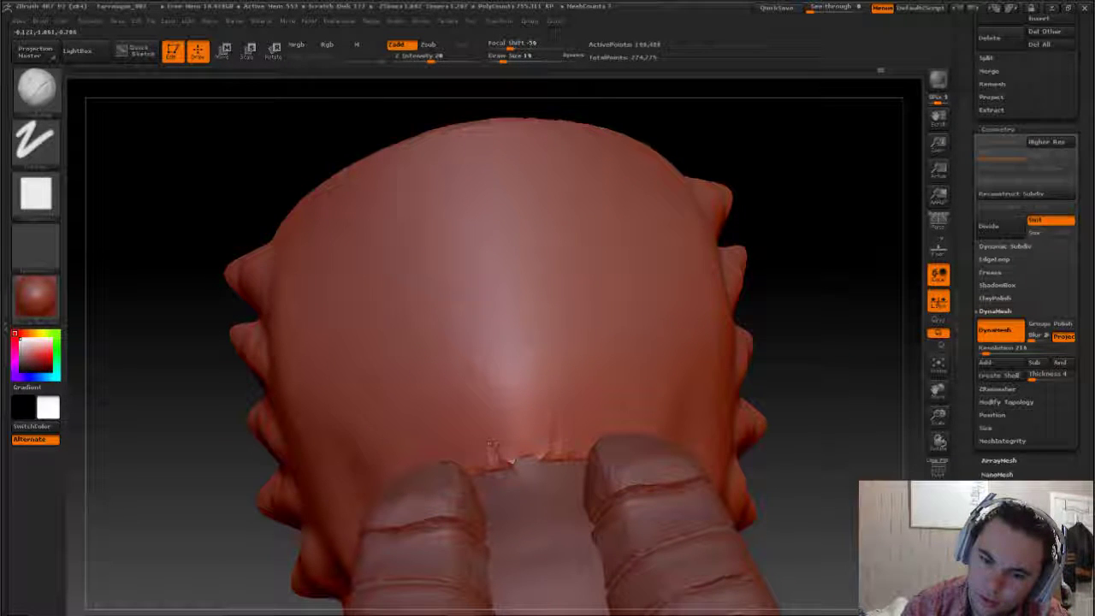
Step: Carve a tall pointed loop groove on the skull and deepen its outline
left_click_drag(511, 460, 515, 396)
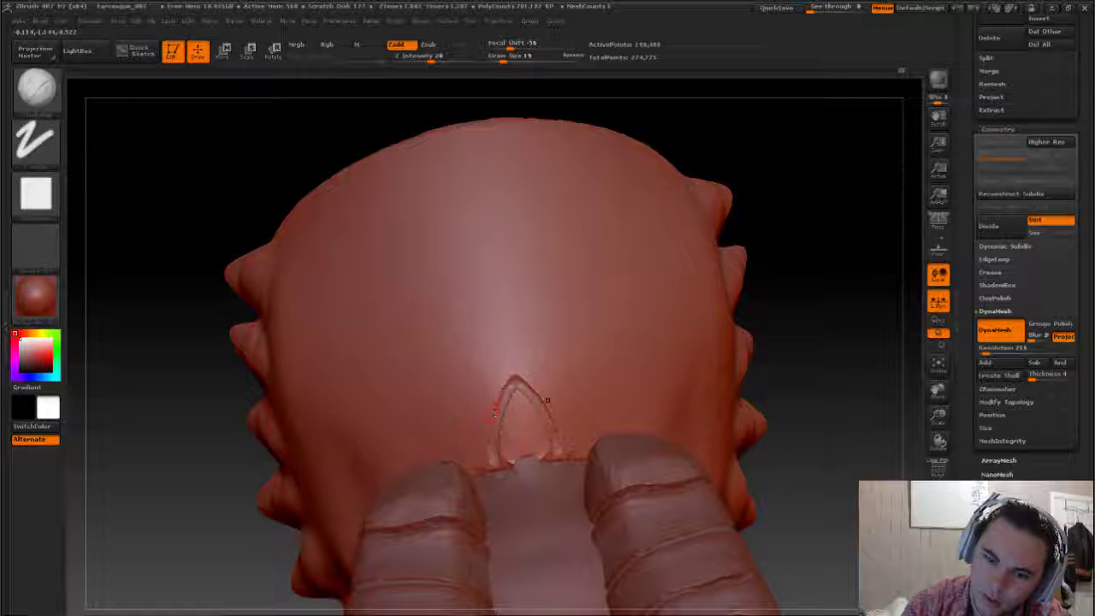
mouse_move(494, 413)
left_mouse_down()
mouse_move(486, 306)
mouse_move(548, 382)
left_mouse_up()
left_click_drag(819, 260, 518, 374)
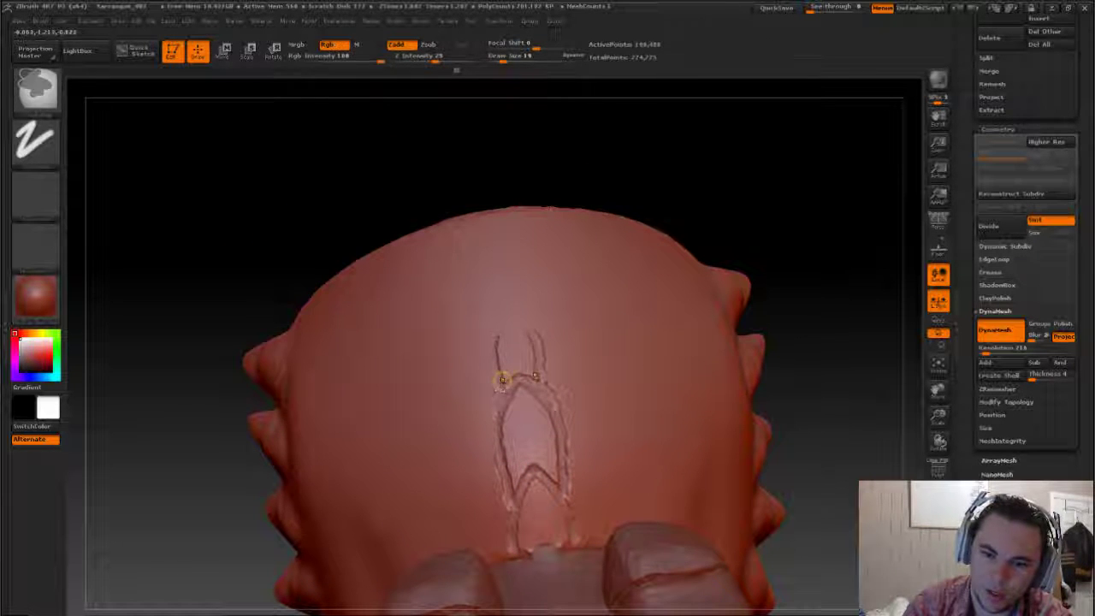
left_click_drag(495, 402, 549, 392)
left_click_drag(496, 329, 526, 308)
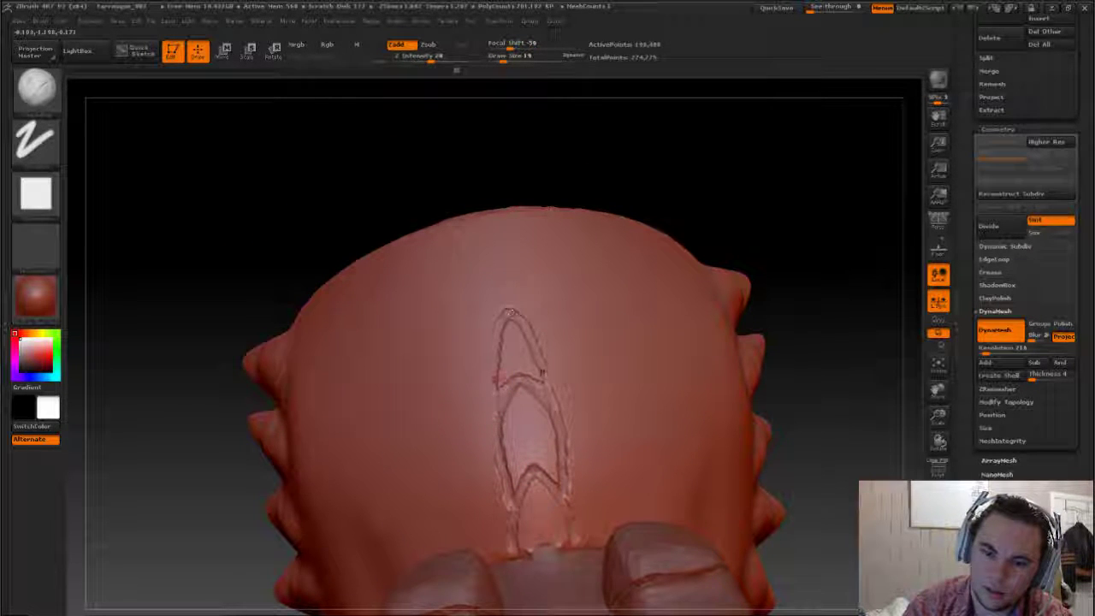
left_click_drag(493, 378, 487, 401)
left_click_drag(534, 334, 552, 389)
left_click_drag(751, 171, 705, 280)
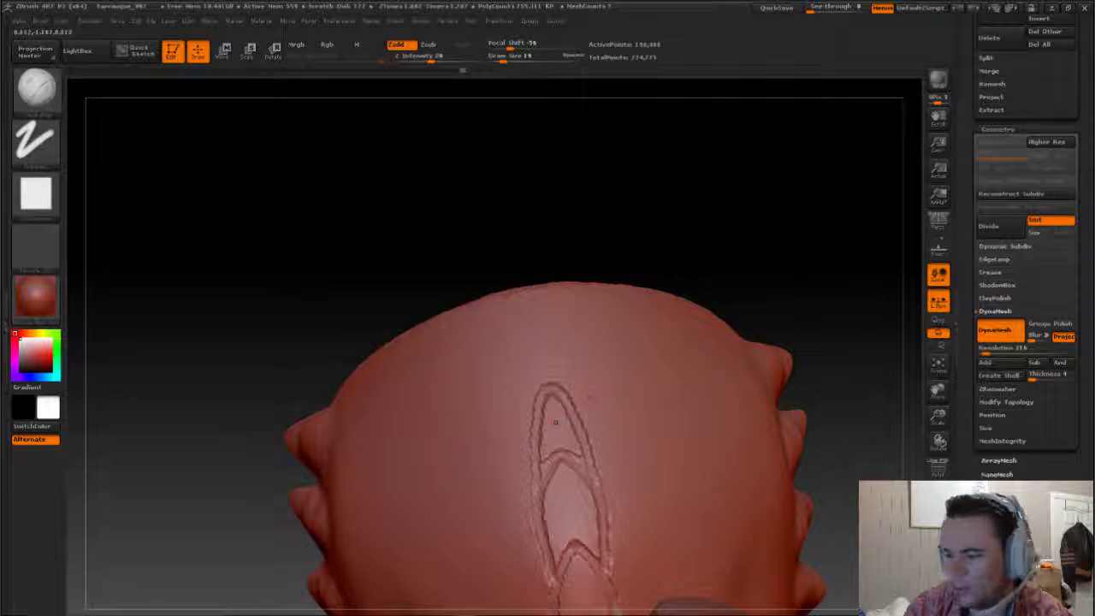
left_click_drag(544, 496, 556, 577)
Step: Carve mirrored arches below and beside the loop, out to the outer and lower scallops
left_click_drag(740, 235, 705, 291)
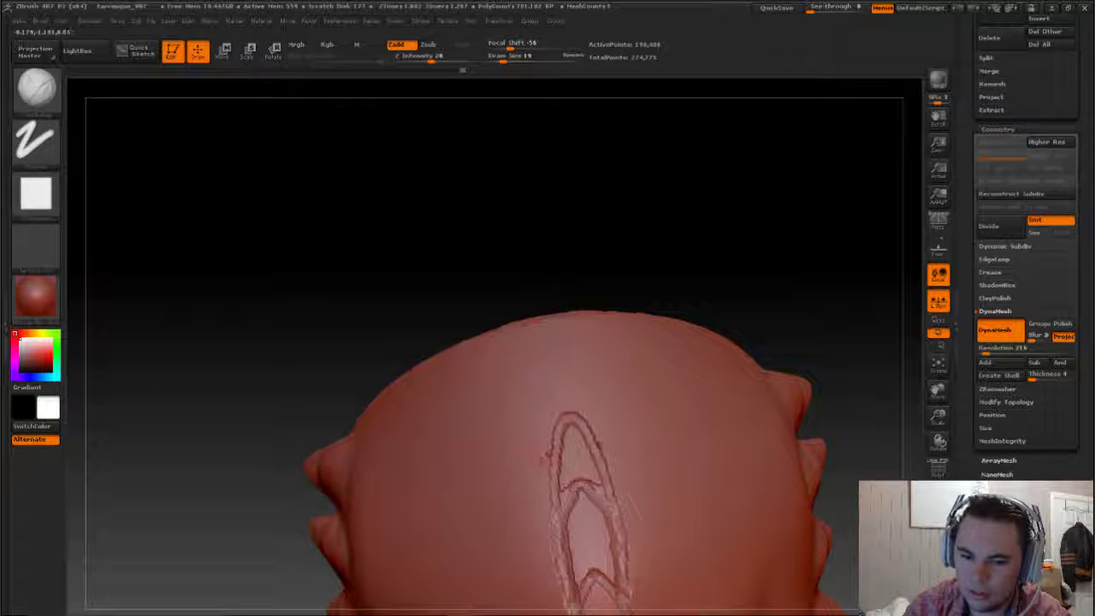
left_click_drag(847, 359, 846, 214)
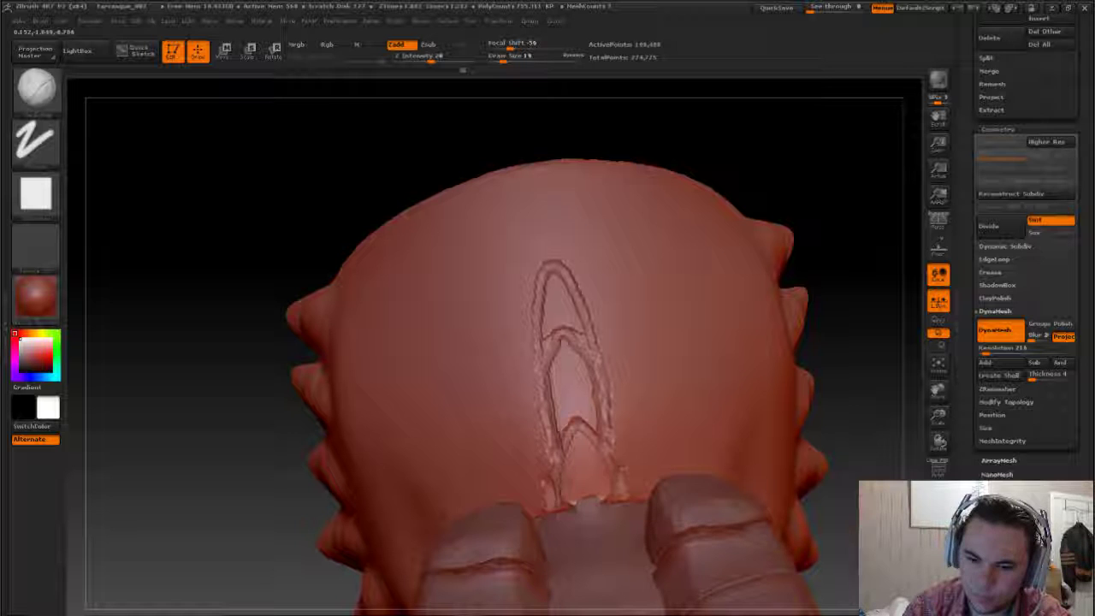
left_click_drag(609, 479, 669, 466)
mouse_move(869, 439)
left_mouse_down()
mouse_move(828, 403)
mouse_move(544, 409)
left_mouse_up()
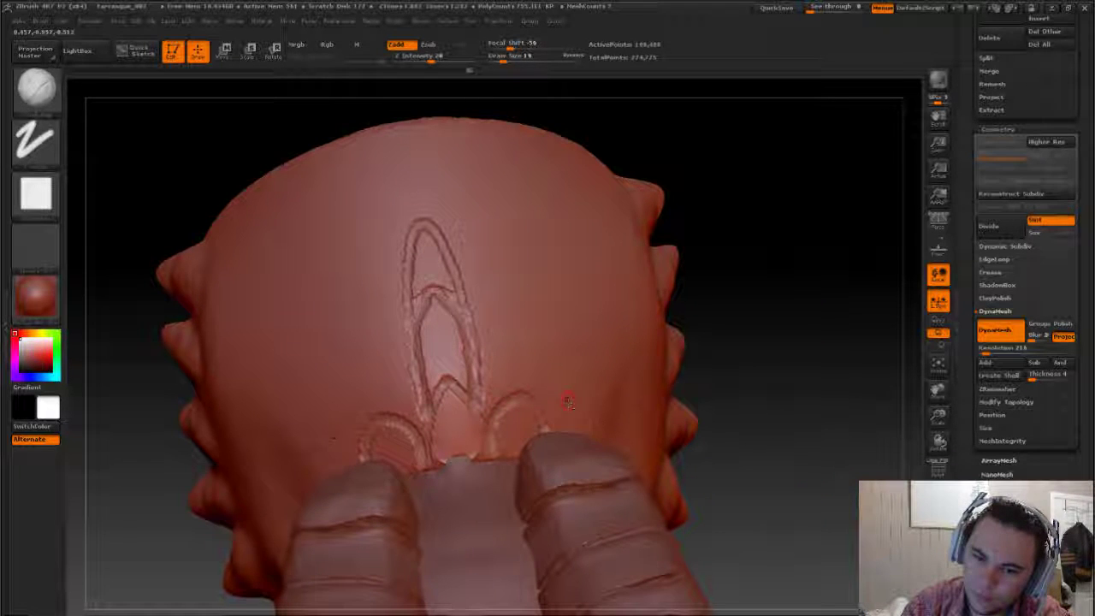
mouse_move(489, 390)
left_mouse_down()
mouse_move(479, 346)
mouse_move(511, 332)
left_mouse_up()
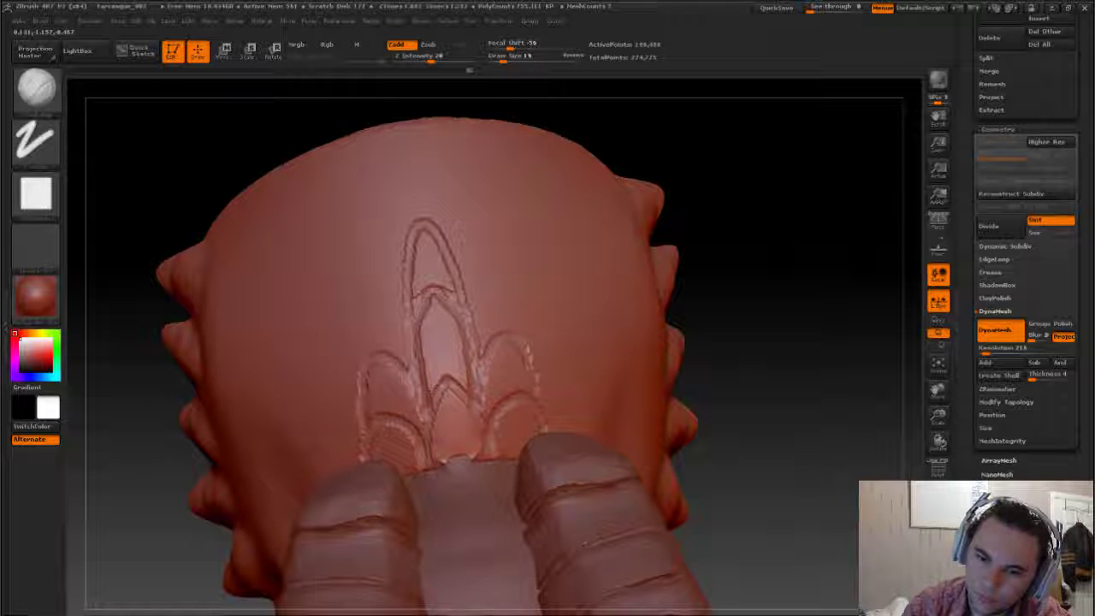
left_click_drag(537, 383, 540, 411)
mouse_move(472, 319)
left_mouse_down()
mouse_move(507, 289)
mouse_move(523, 348)
left_mouse_up()
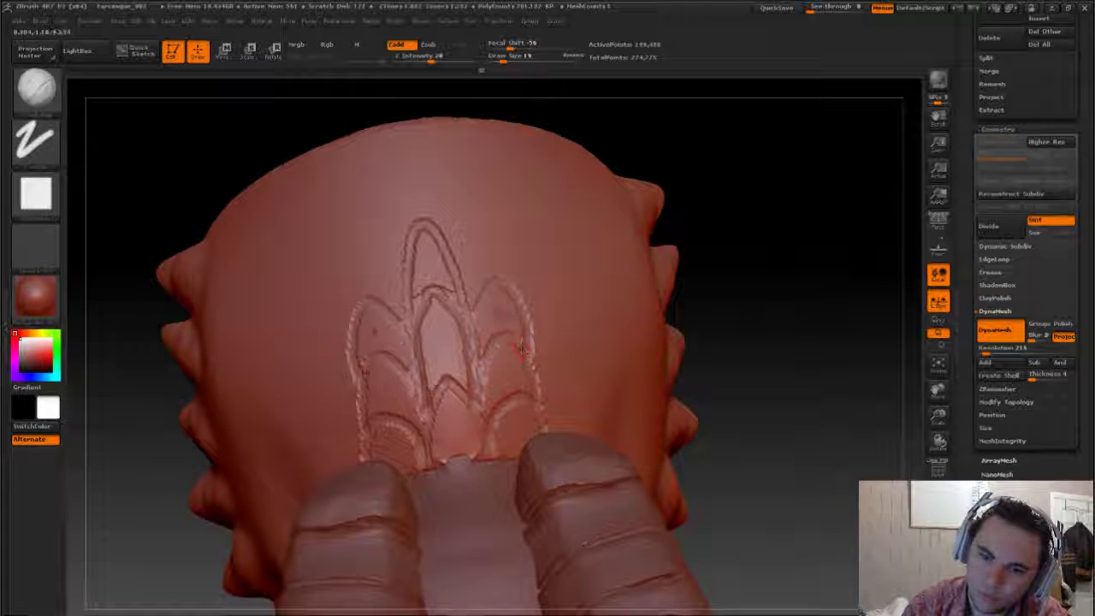
left_click_drag(510, 248, 518, 291)
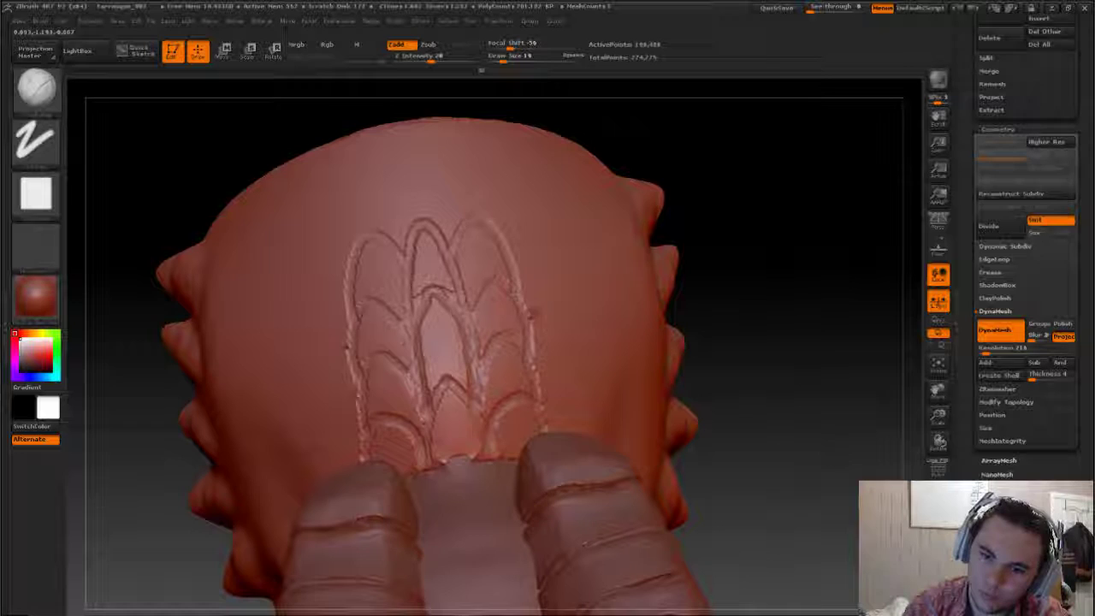
mouse_move(551, 433)
left_mouse_down()
mouse_move(593, 436)
mouse_move(554, 342)
left_mouse_up()
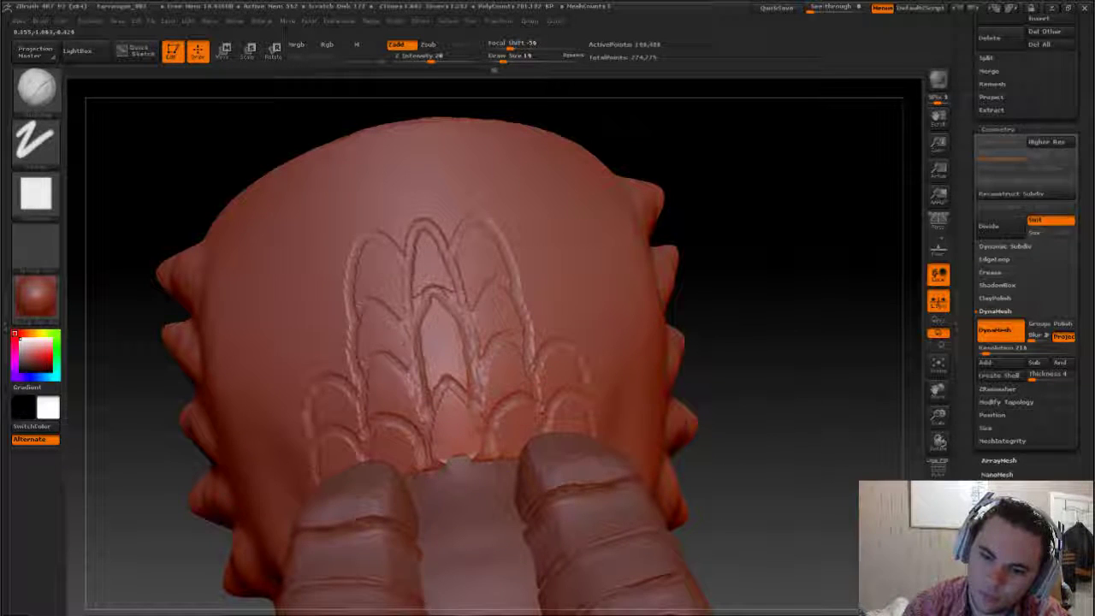
mouse_move(586, 402)
left_mouse_down()
mouse_move(530, 304)
mouse_move(542, 253)
left_mouse_up()
Step: Carve a new groove rising from the existing arch toward the crown
mouse_move(658, 135)
left_mouse_down()
mouse_move(407, 340)
mouse_move(419, 289)
left_mouse_up()
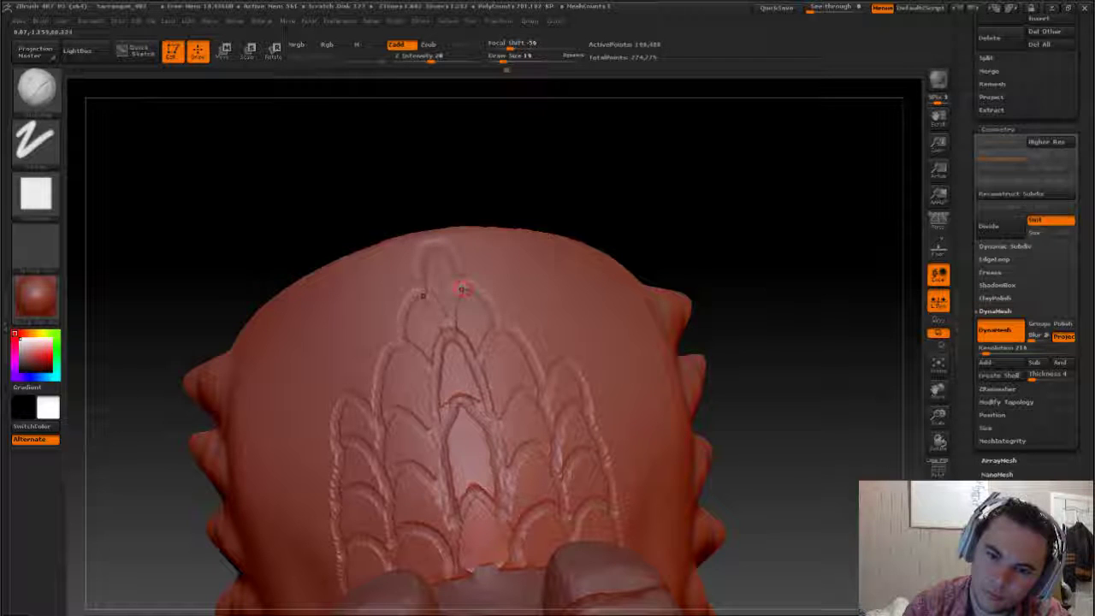
left_click_drag(348, 391, 368, 350)
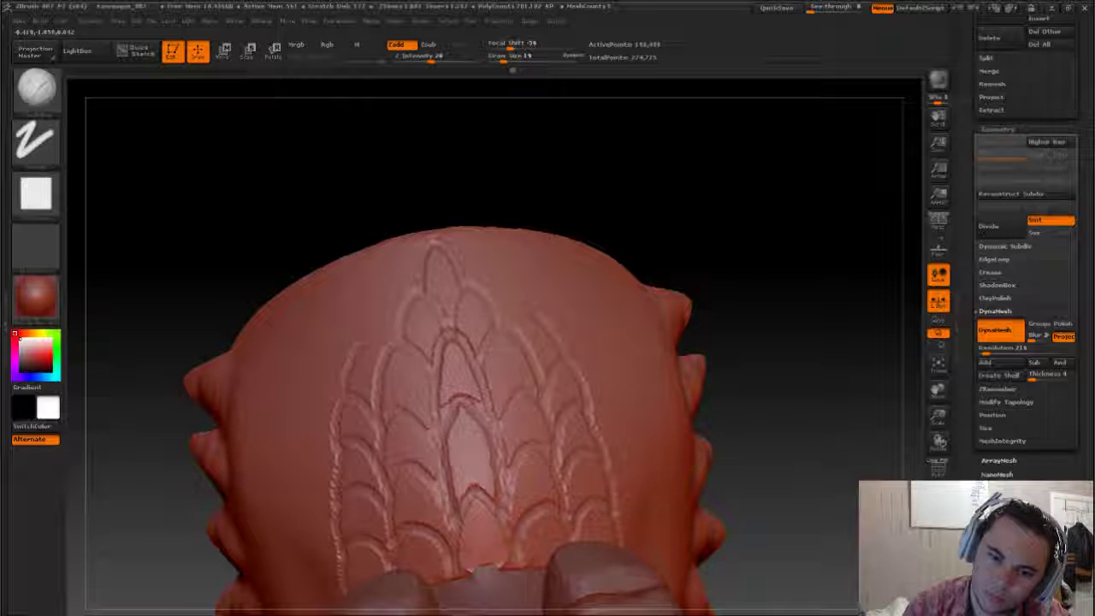
mouse_move(346, 392)
left_mouse_down()
mouse_move(384, 342)
mouse_move(386, 281)
mouse_move(415, 254)
left_mouse_up()
mouse_move(739, 363)
left_mouse_down()
mouse_move(599, 325)
mouse_move(801, 369)
mouse_move(787, 342)
mouse_move(779, 396)
left_mouse_up()
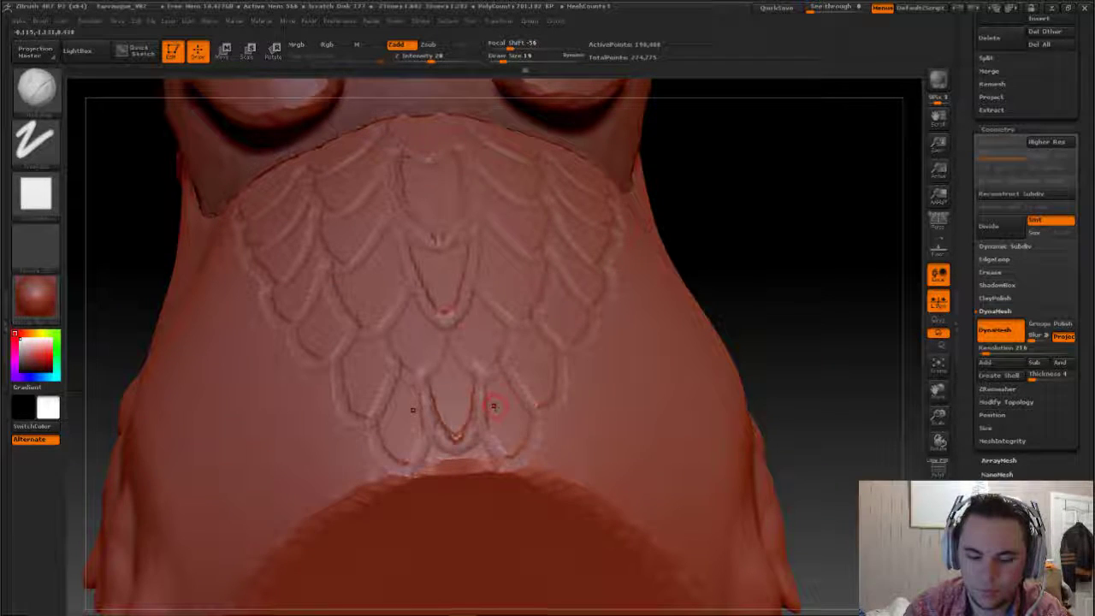
Step: Enlarge the brush to size 32 and raise bumps on the top and upper-left scales
key("s")
left_click_drag(739, 237, 812, 296)
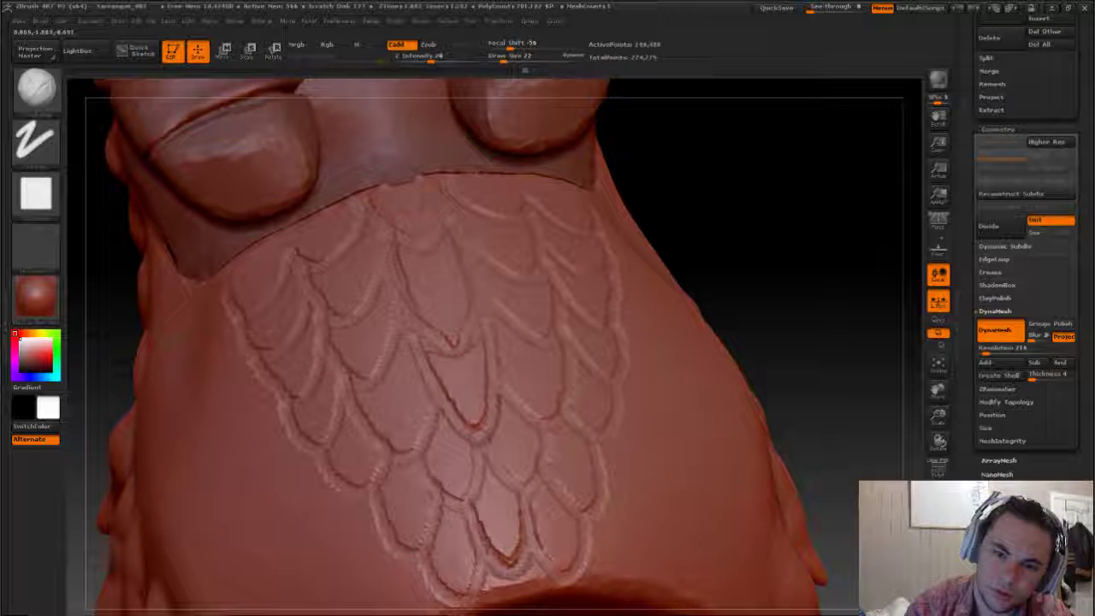
left_click_drag(525, 70, 531, 70)
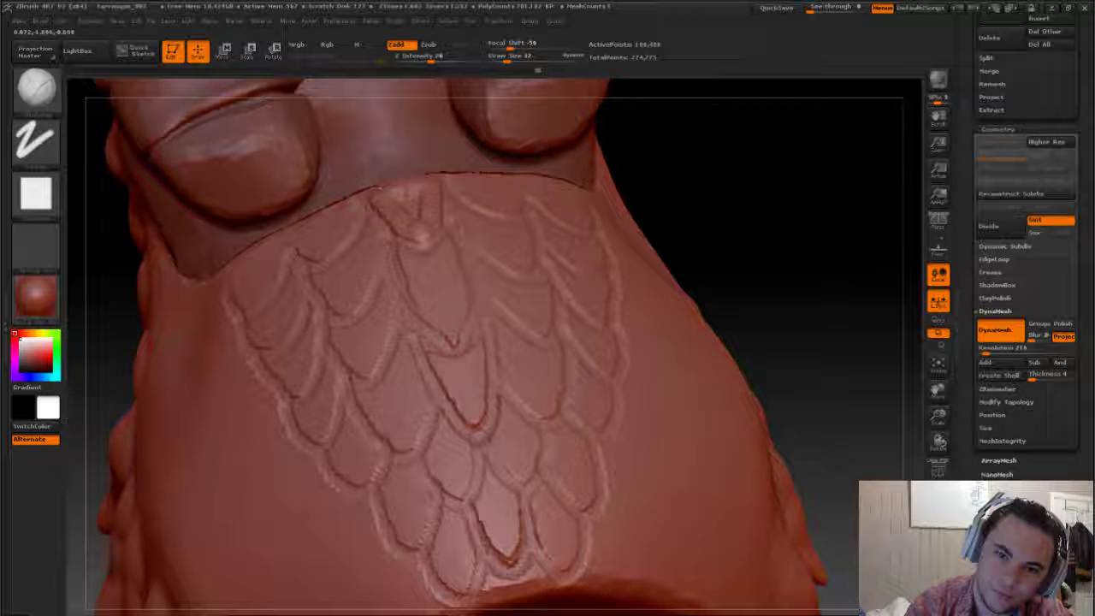
left_click_drag(407, 186, 421, 243)
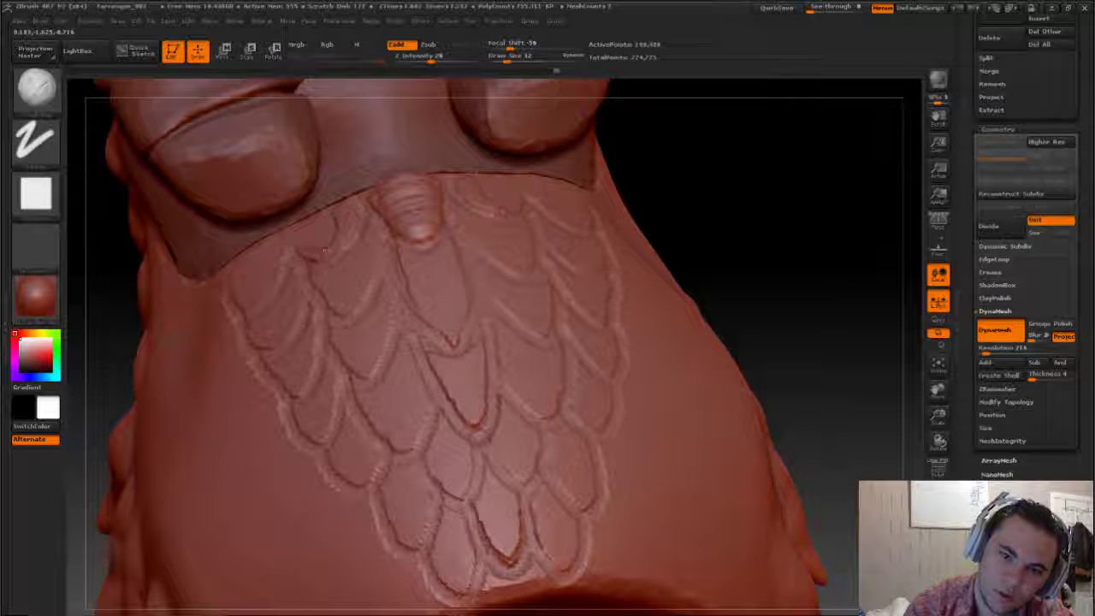
left_click_drag(305, 217, 324, 229)
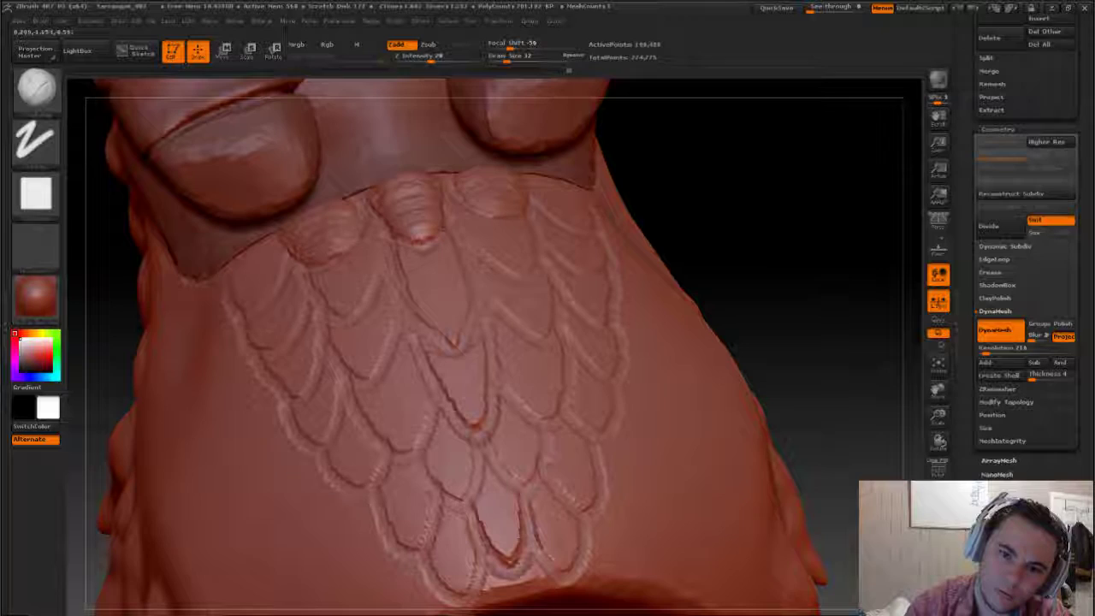
Step: Sculpt the long central scale of the patch with ridges and a rounded tip
right_click_drag(316, 231, 291, 301)
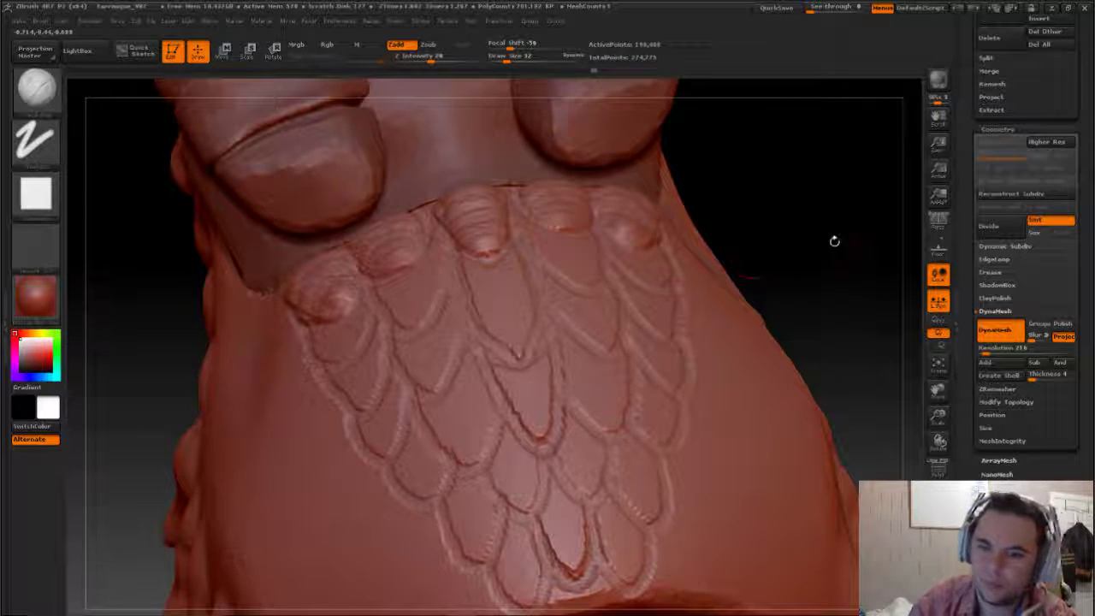
left_click_drag(833, 240, 777, 244)
left_click_drag(410, 257, 454, 334)
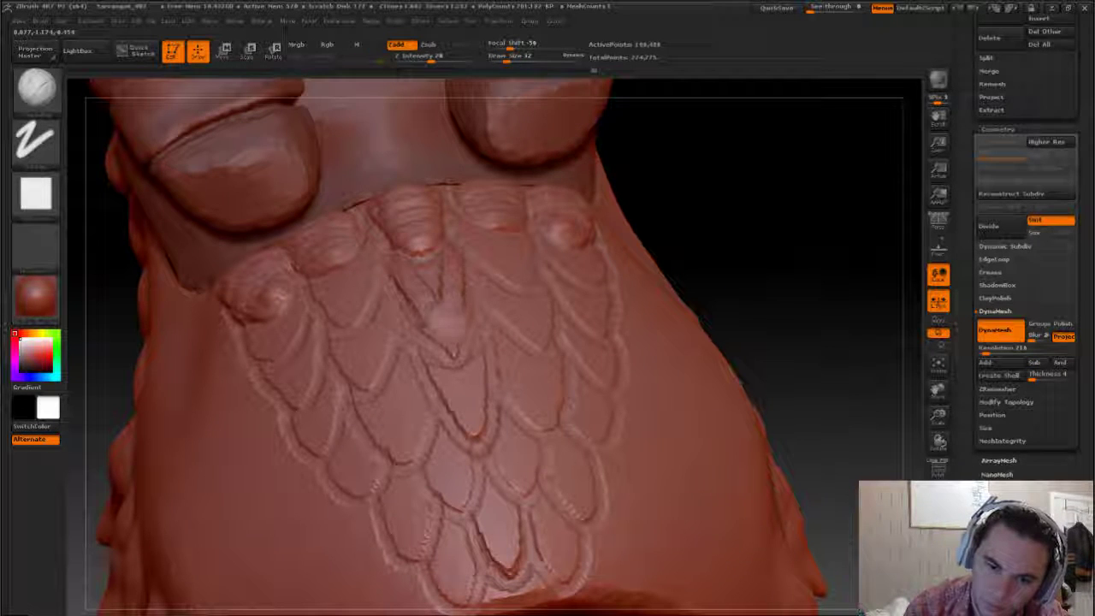
left_click_drag(427, 282, 457, 355)
mouse_move(412, 270)
left_mouse_down()
mouse_move(445, 295)
mouse_move(453, 342)
left_mouse_up()
mouse_move(738, 276)
left_mouse_down()
mouse_move(728, 264)
mouse_move(676, 316)
left_mouse_up()
Step: Add ridge detail along the nearby scale outlines and around the lower-left scale
mouse_move(412, 299)
left_mouse_down()
mouse_move(392, 352)
mouse_move(432, 382)
left_mouse_up()
mouse_move(402, 312)
left_mouse_down()
mouse_move(436, 351)
mouse_move(411, 347)
mouse_move(432, 366)
left_mouse_up()
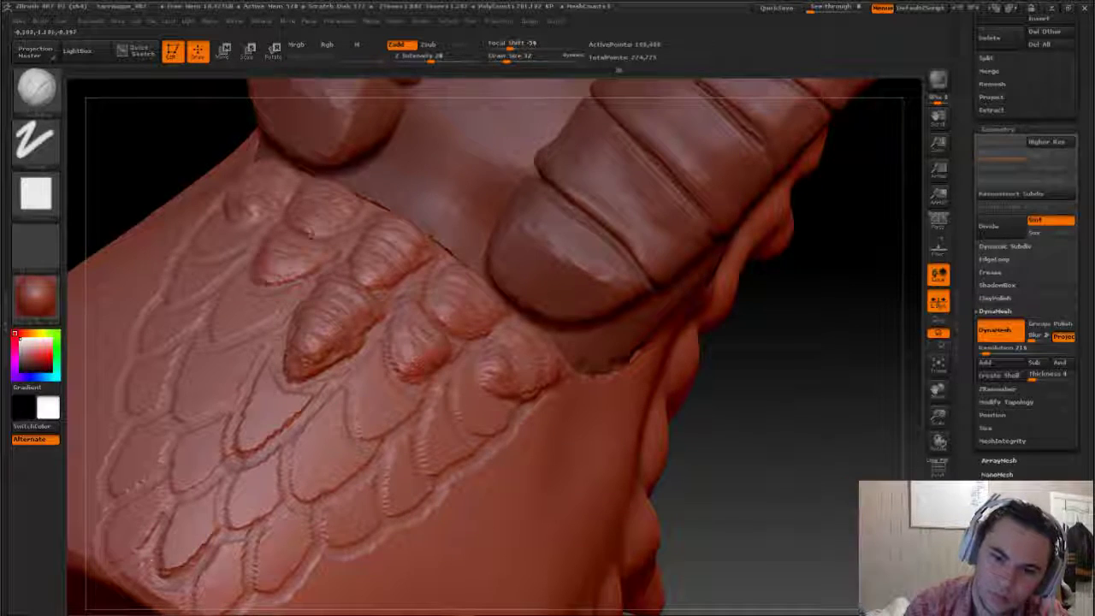
mouse_move(784, 464)
left_mouse_down()
mouse_move(670, 418)
mouse_move(641, 564)
left_mouse_up()
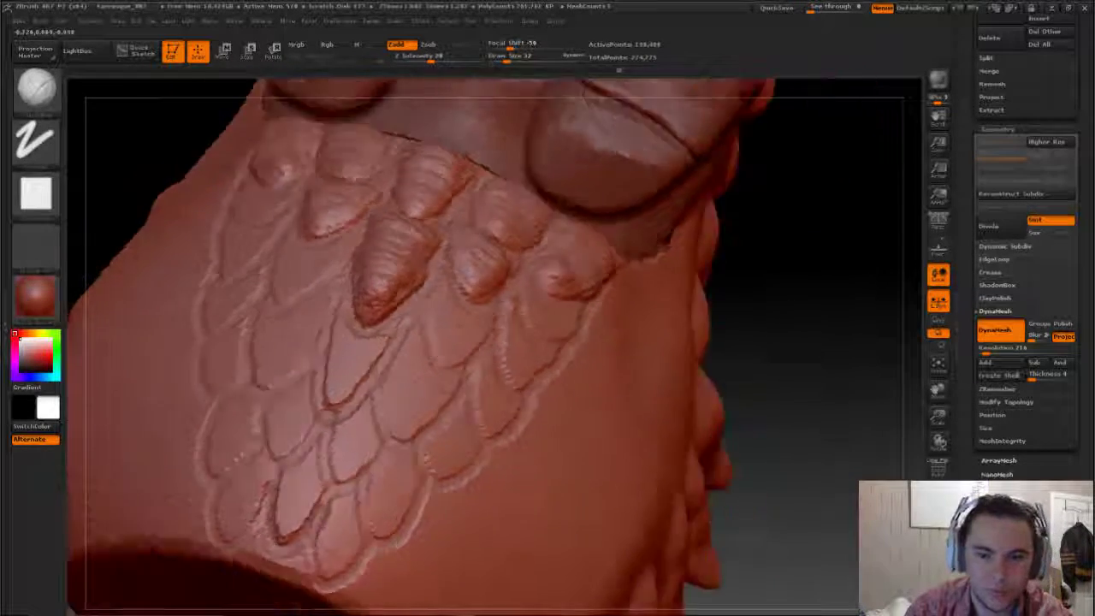
left_click_drag(812, 222, 753, 300)
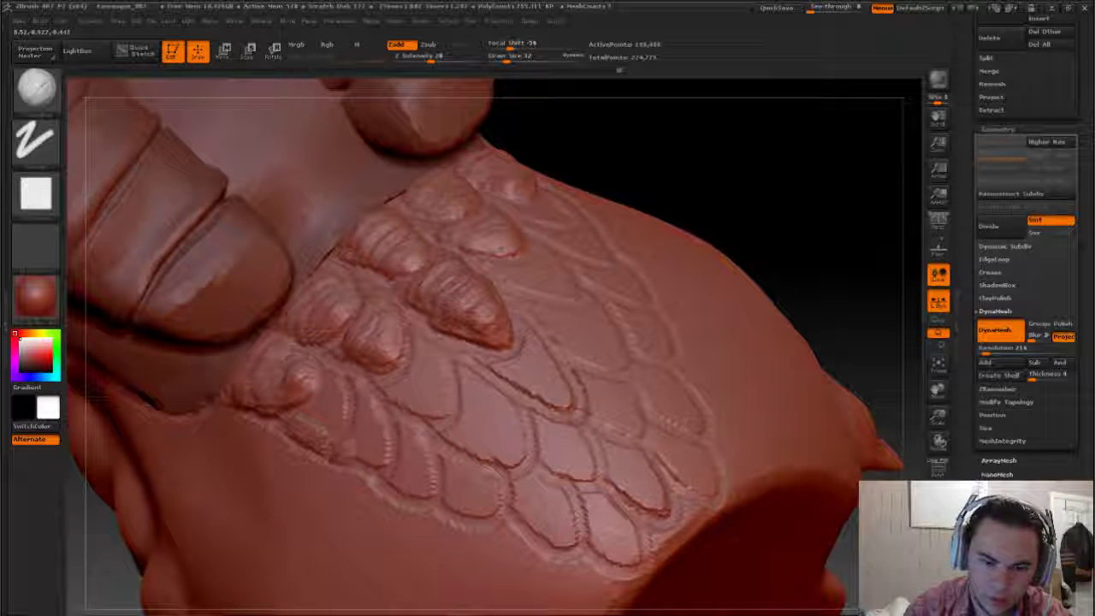
mouse_move(363, 462)
left_mouse_down()
mouse_move(351, 415)
mouse_move(330, 395)
left_mouse_up()
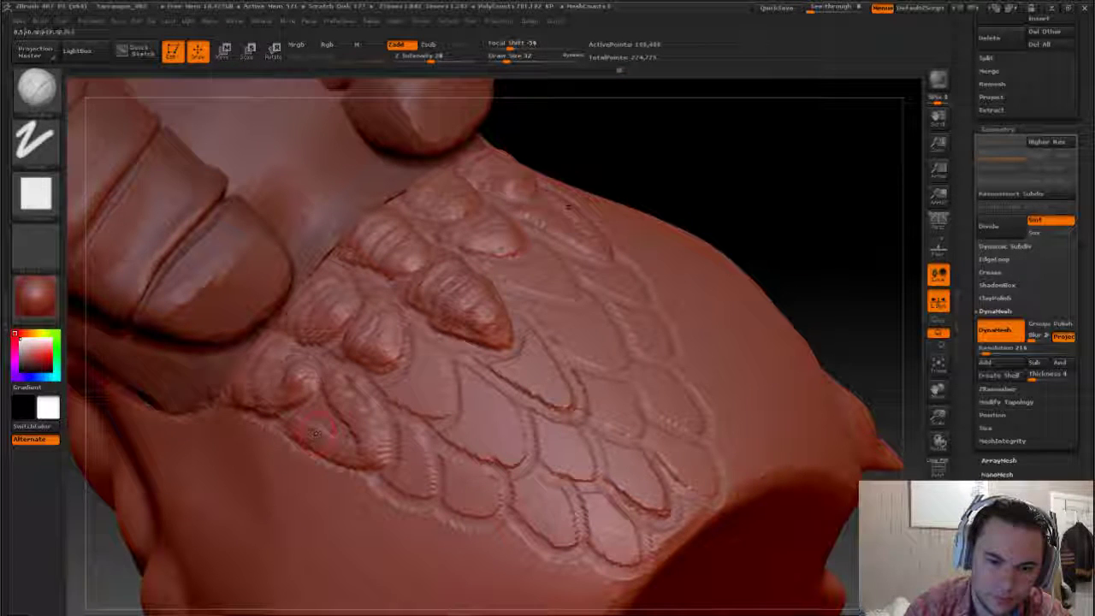
mouse_move(315, 432)
left_mouse_down()
mouse_move(329, 398)
mouse_move(302, 437)
mouse_move(342, 406)
mouse_move(360, 440)
mouse_move(385, 457)
left_mouse_up()
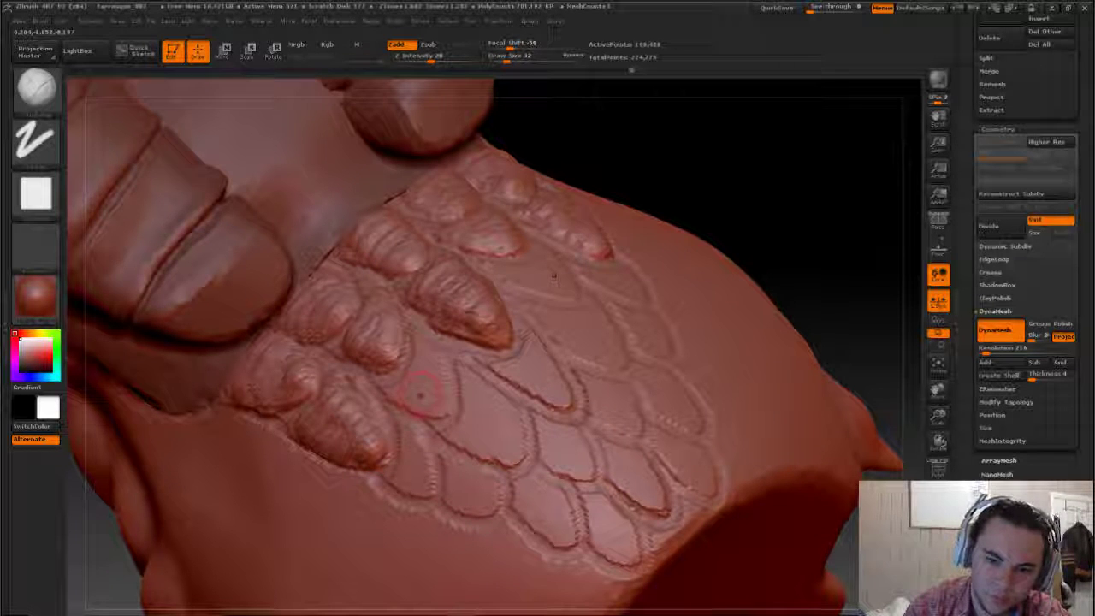
Step: Rework the central outlines and raise new scales on the right and lower patch
mouse_move(419, 394)
left_mouse_down()
mouse_move(402, 368)
mouse_move(428, 406)
mouse_move(453, 415)
left_mouse_up()
left_click_drag(440, 367, 446, 376)
mouse_move(534, 369)
left_mouse_down()
mouse_move(500, 375)
mouse_move(569, 410)
mouse_move(539, 394)
left_mouse_up()
mouse_move(527, 342)
left_mouse_down()
mouse_move(523, 376)
mouse_move(564, 408)
left_mouse_up()
left_click_drag(479, 389, 505, 445)
mouse_move(513, 402)
left_mouse_down()
mouse_move(492, 474)
mouse_move(449, 427)
mouse_move(479, 385)
left_mouse_up()
mouse_move(561, 315)
left_mouse_down()
mouse_move(496, 436)
mouse_move(530, 462)
left_mouse_up()
left_click_drag(461, 423, 522, 455)
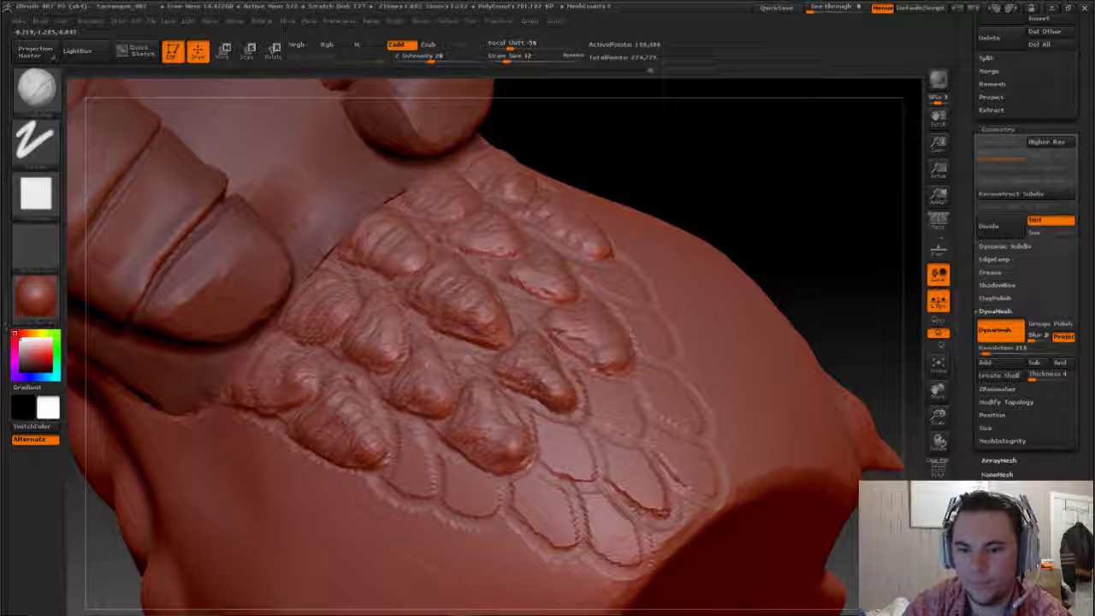
Step: Lightly refine two raised scales, then view the whole horned head
left_click_drag(872, 247, 865, 189)
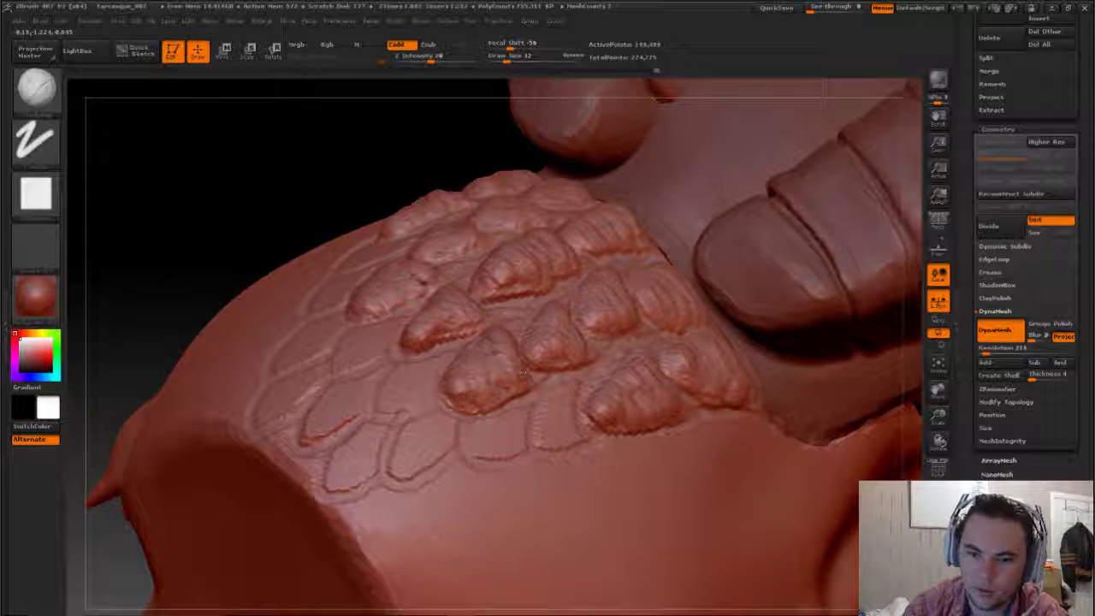
left_click_drag(407, 269, 505, 368)
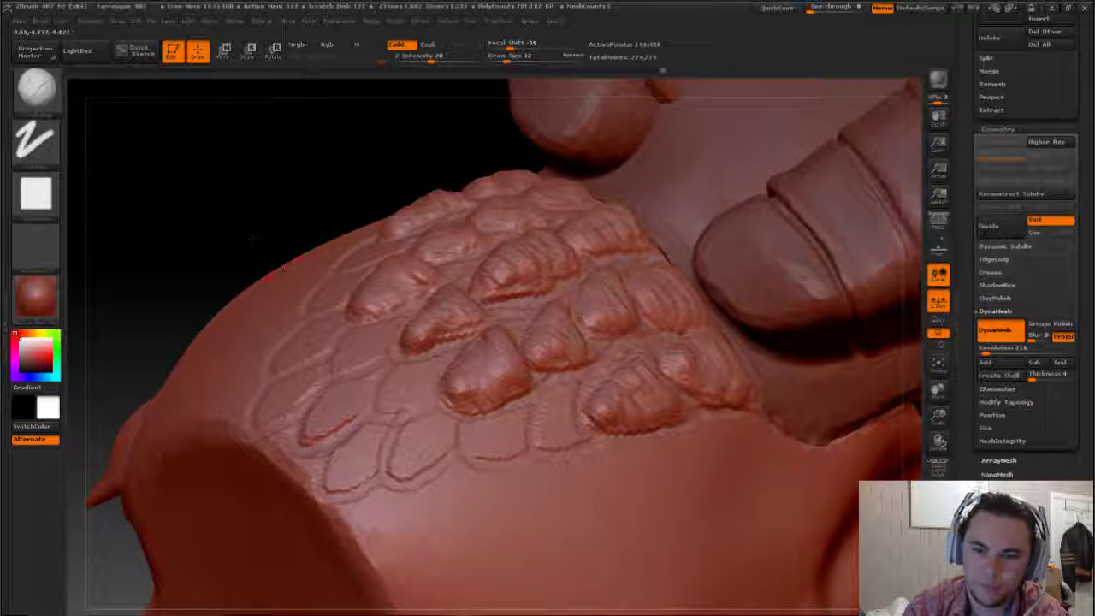
left_click_drag(336, 223, 361, 174)
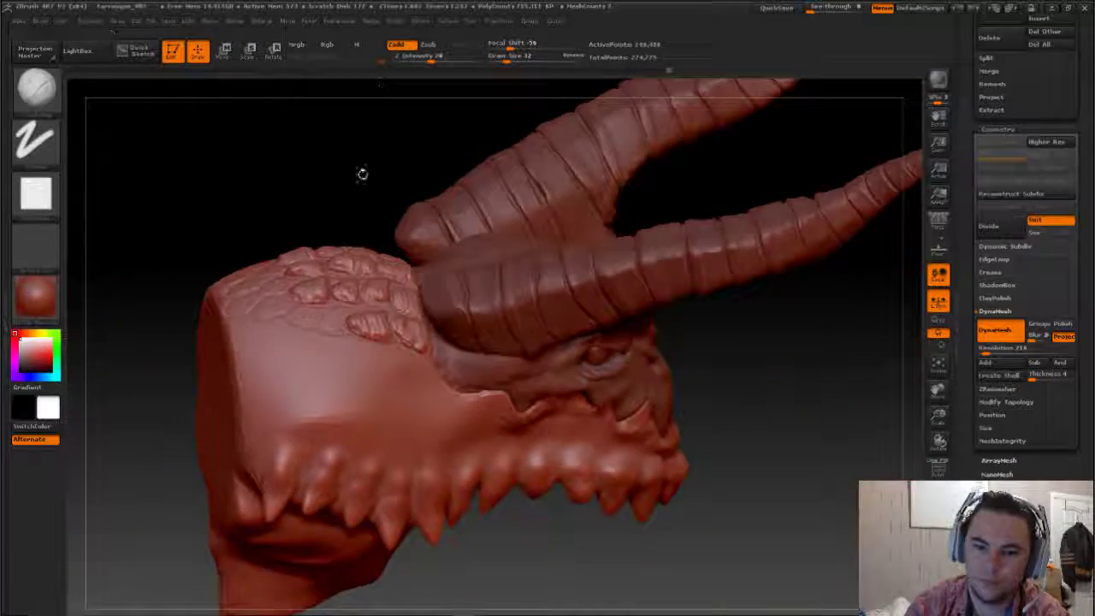
Step: Raise and round the first flat scales in the lower part of the patch
left_click_drag(747, 493, 650, 479)
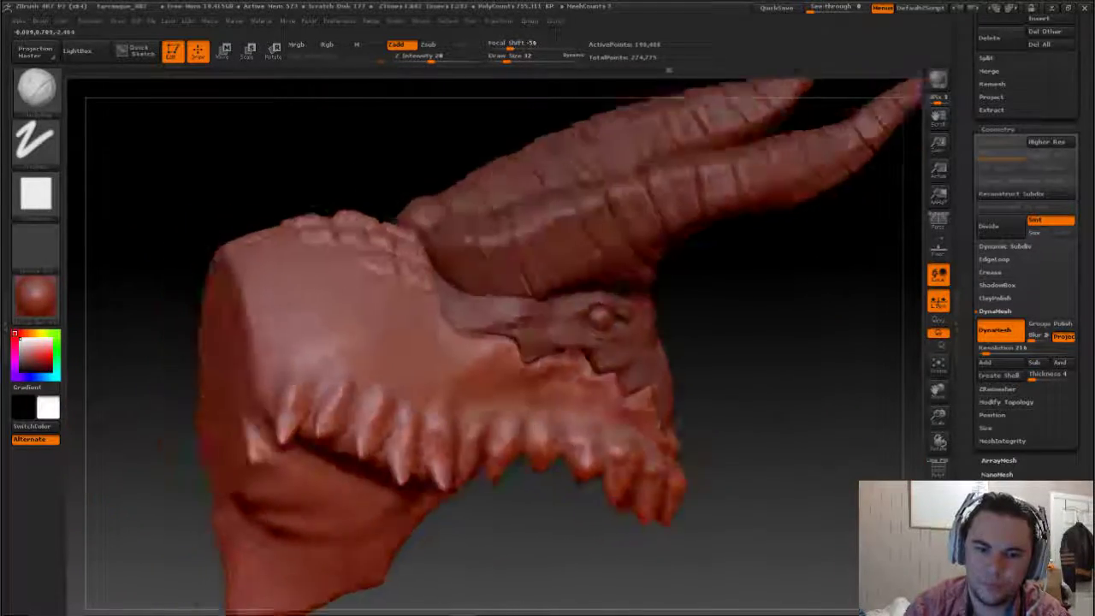
left_click_drag(760, 444, 791, 169)
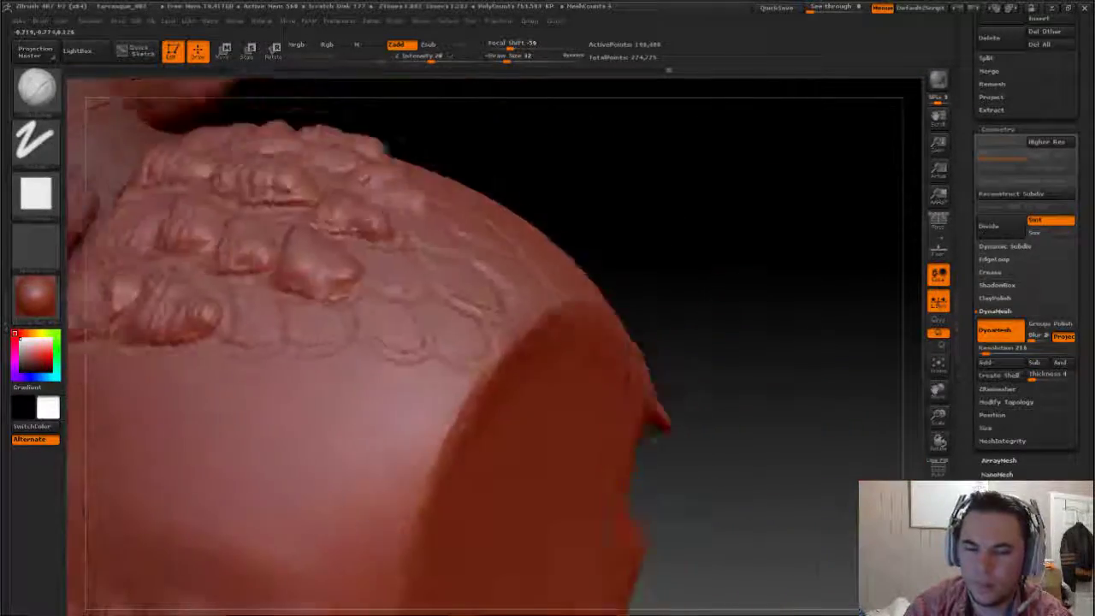
mouse_move(479, 368)
left_mouse_down()
mouse_move(453, 424)
mouse_move(487, 423)
mouse_move(442, 400)
mouse_move(466, 419)
mouse_move(506, 375)
left_mouse_up()
left_click_drag(458, 411, 504, 367)
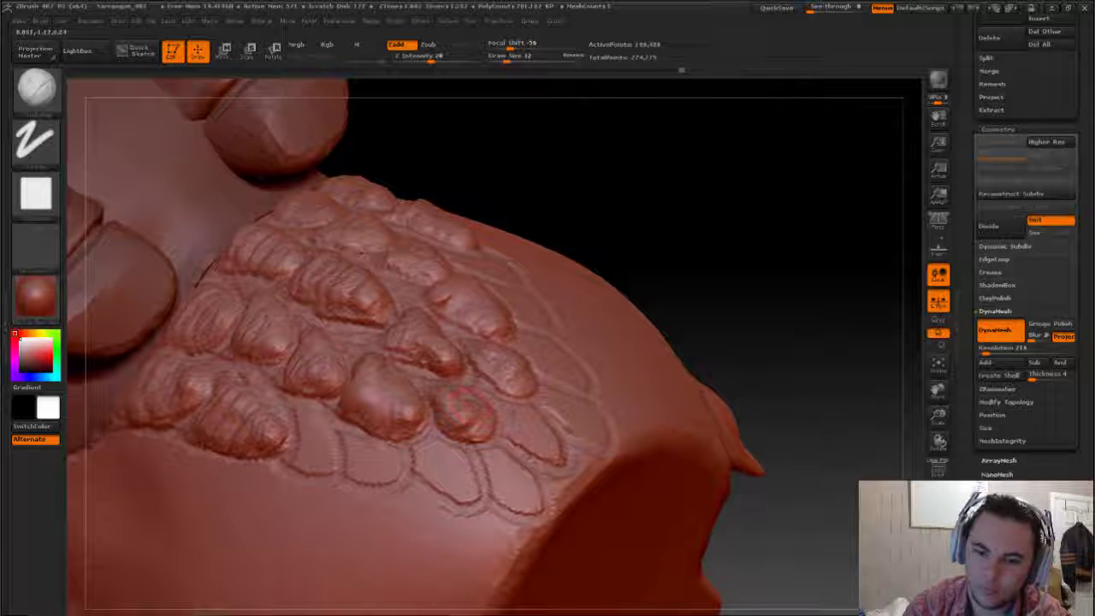
left_click_drag(506, 407, 548, 462)
mouse_move(522, 428)
left_mouse_down()
mouse_move(535, 437)
mouse_move(504, 419)
mouse_move(526, 457)
mouse_move(531, 438)
left_mouse_up()
Step: Raise three more flat scales beside them into rounded bumps
left_click_drag(550, 392, 598, 436)
mouse_move(522, 504)
left_mouse_down()
mouse_move(496, 479)
mouse_move(436, 454)
mouse_move(479, 513)
left_mouse_up()
left_click_drag(453, 479, 479, 488)
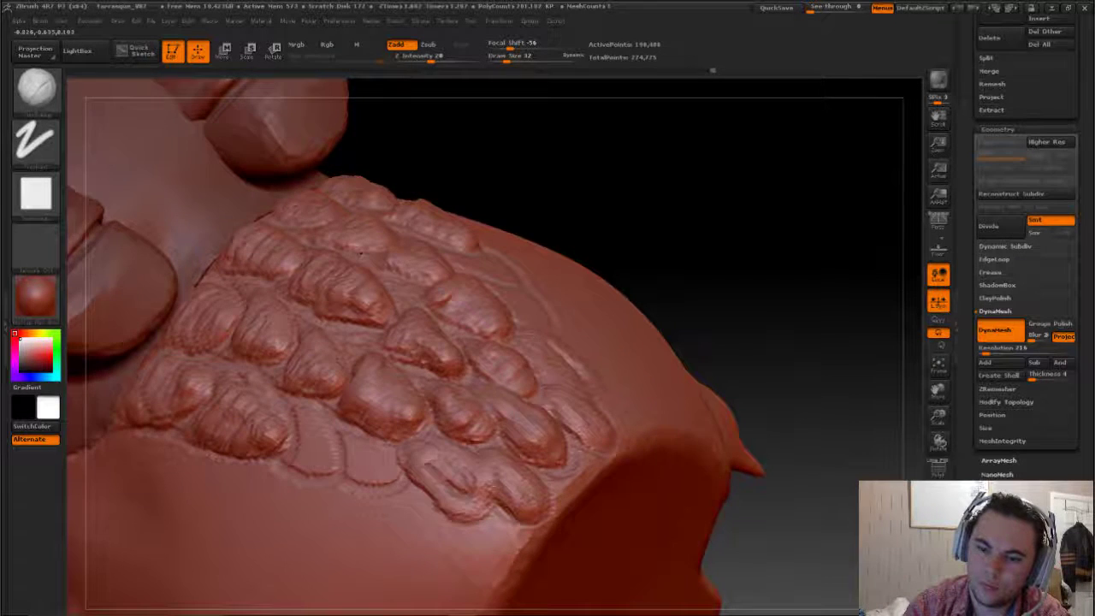
Step: Raise and detail the right-side and upper scales symmetrically on both sides
left_click_drag(770, 213, 727, 385)
left_click_drag(556, 342, 565, 370)
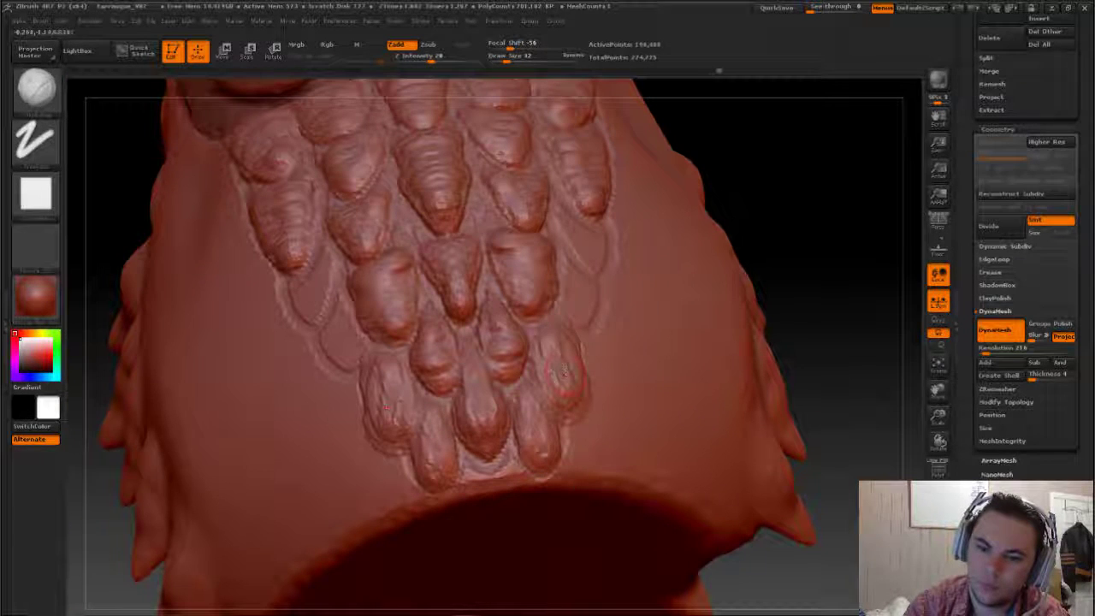
mouse_move(569, 314)
left_mouse_down()
mouse_move(590, 335)
mouse_move(599, 326)
left_mouse_up()
mouse_move(560, 260)
left_mouse_down()
mouse_move(594, 282)
mouse_move(590, 322)
left_mouse_up()
left_click_drag(606, 235, 607, 275)
mouse_move(556, 218)
left_mouse_down()
mouse_move(586, 259)
mouse_move(603, 235)
left_mouse_up()
left_click_drag(867, 204, 816, 293)
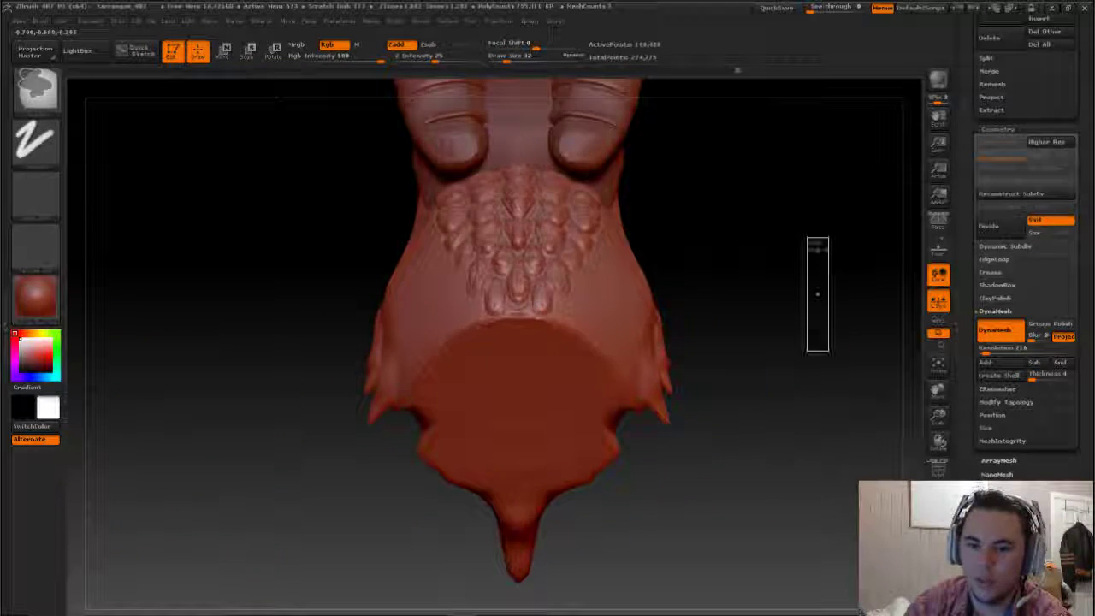
key("b")
key("c")
key("b")
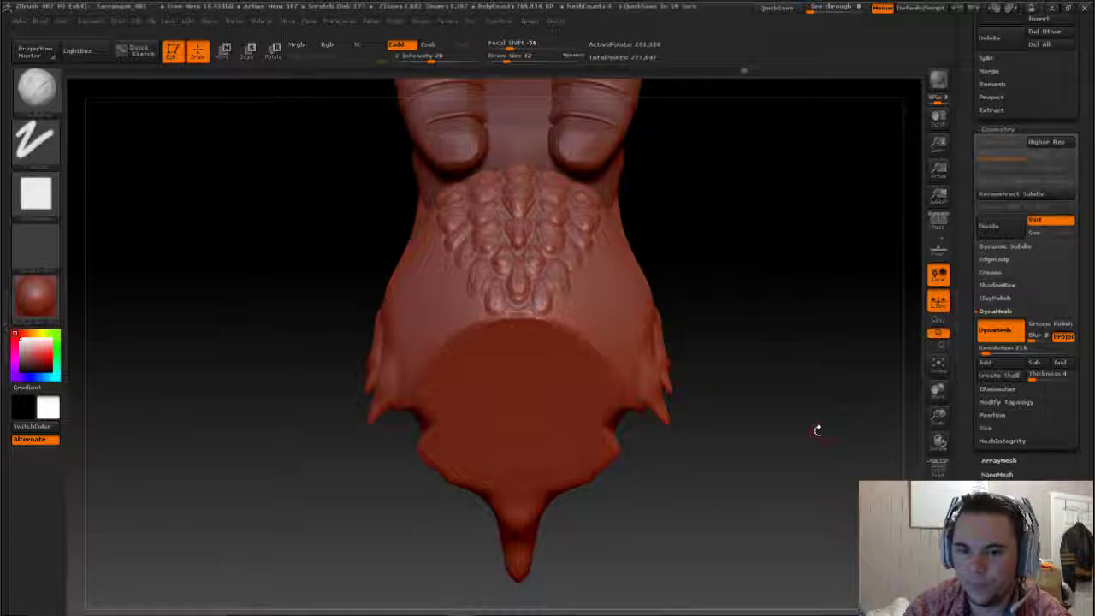
left_click_drag(817, 430, 752, 335)
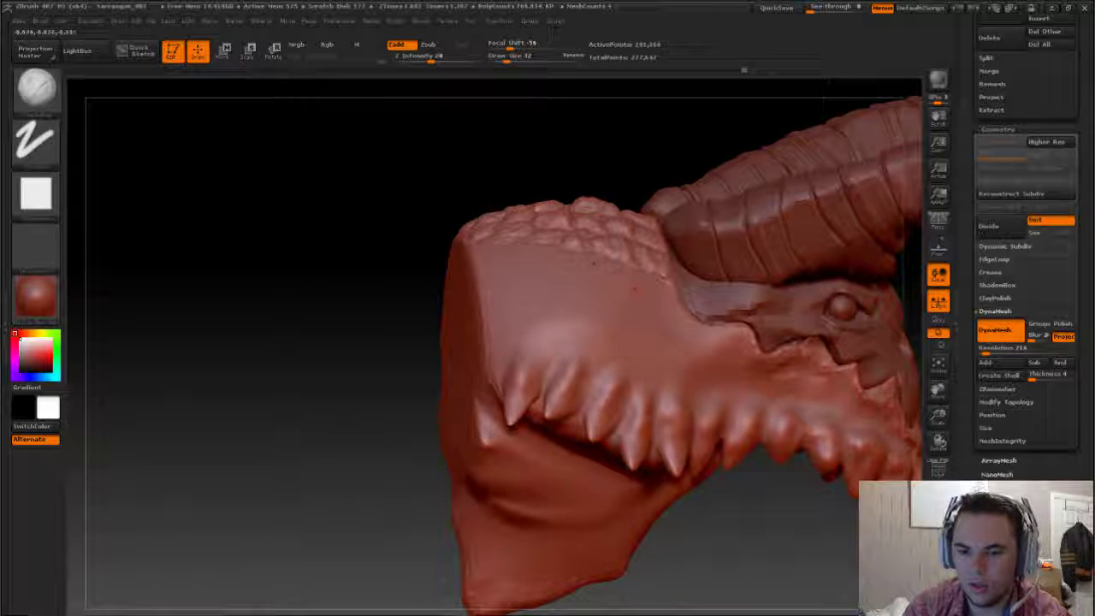
left_click_drag(318, 452, 289, 435)
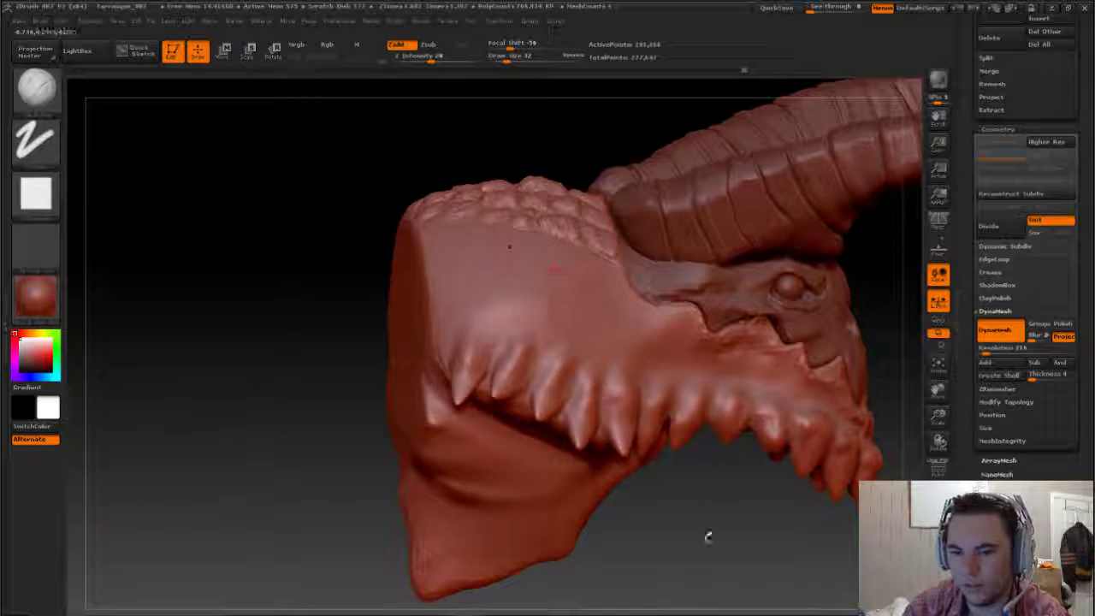
mouse_move(707, 537)
left_mouse_down()
mouse_move(624, 447)
mouse_move(765, 377)
mouse_move(629, 384)
left_mouse_up()
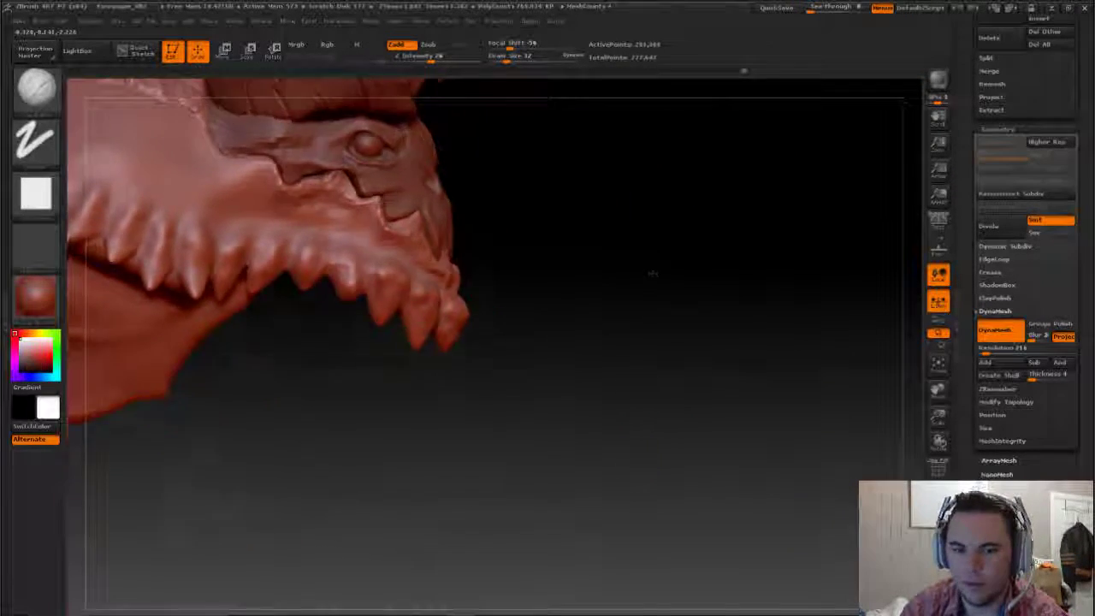
left_click_drag(653, 274, 785, 284, "alt")
left_click_drag(821, 257, 821, 226)
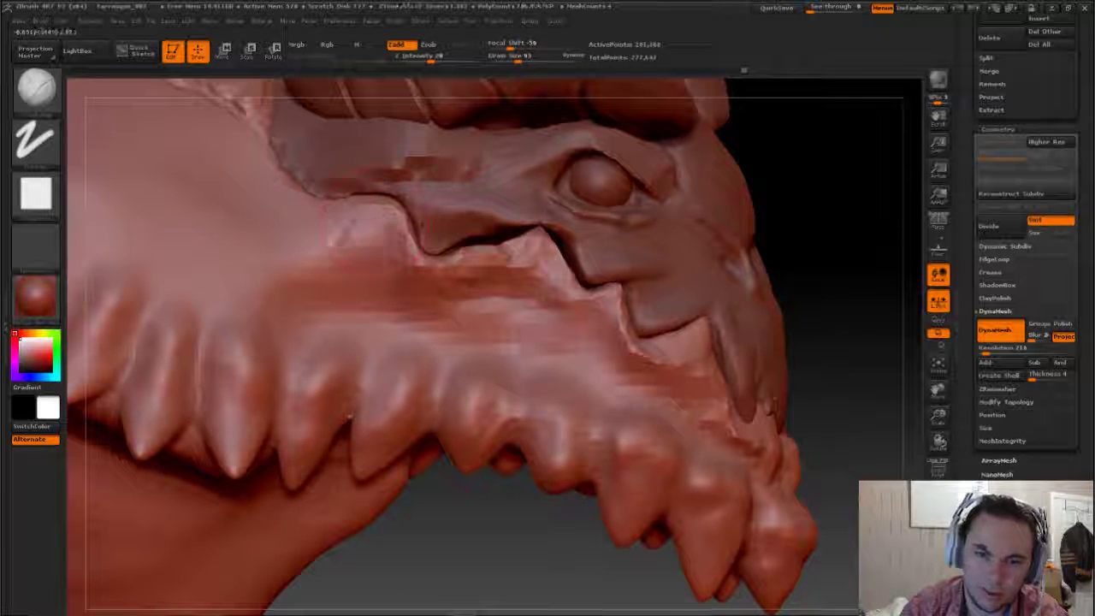
Step: Sculpt diagonal striations on the cheek and vertical ones across the lower jaw
left_click_drag(342, 224, 342, 269)
left_click_drag(376, 235, 338, 342)
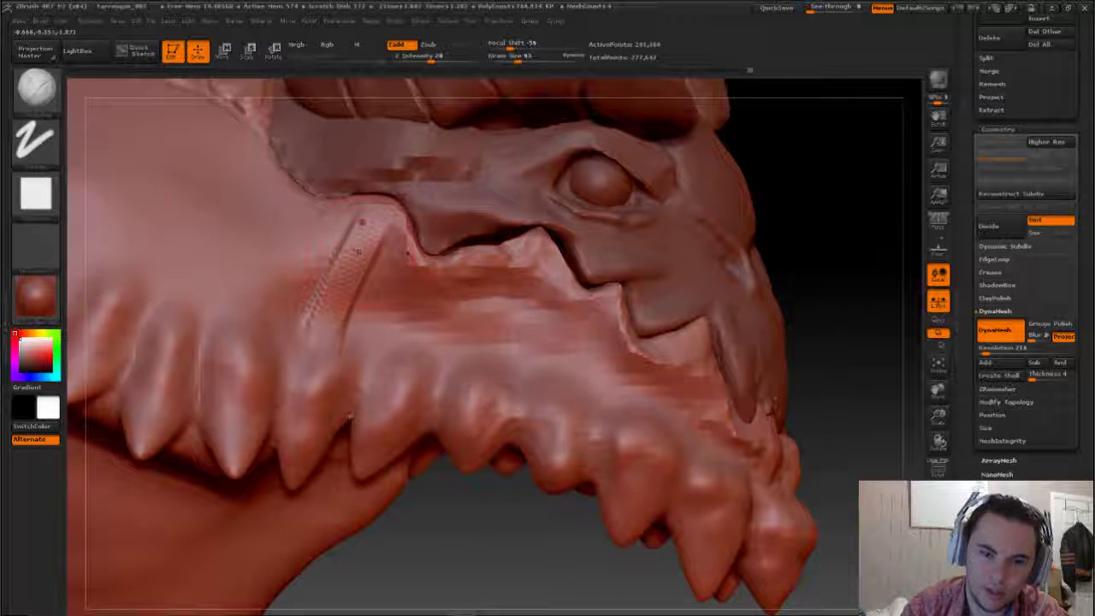
left_click_drag(340, 227, 335, 347)
left_click_drag(402, 239, 390, 350)
mouse_move(472, 302)
left_mouse_down()
mouse_move(445, 402)
mouse_move(491, 432)
left_mouse_up()
left_click_drag(535, 274, 539, 381)
left_click_drag(590, 295, 574, 435)
left_click_drag(633, 368, 629, 444)
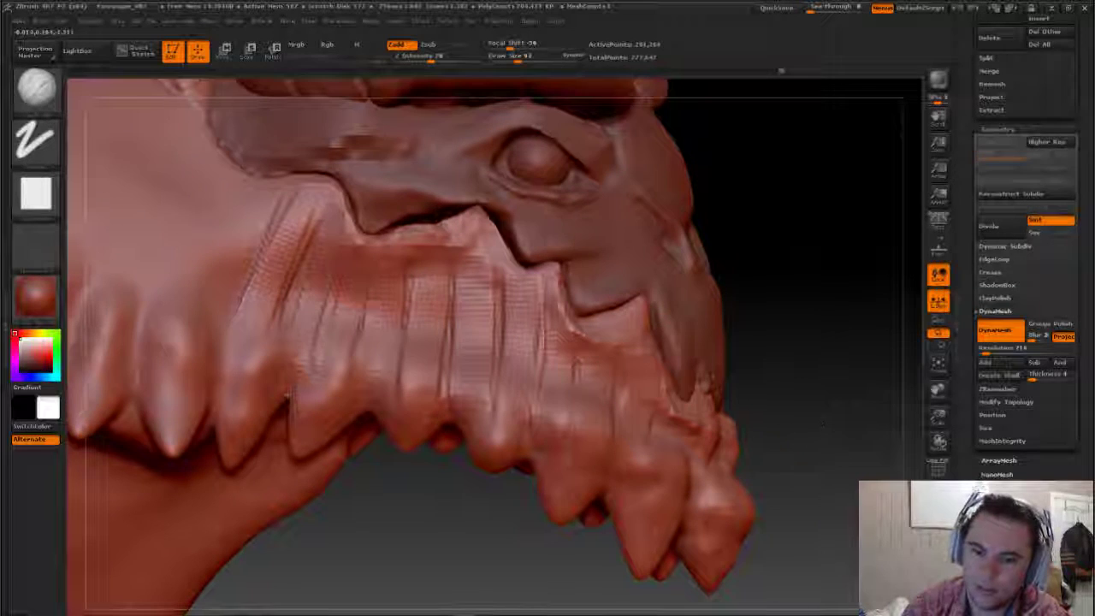
Step: Carve vertical grooves down the cheek and along the jaw with a groove brush
key("s")
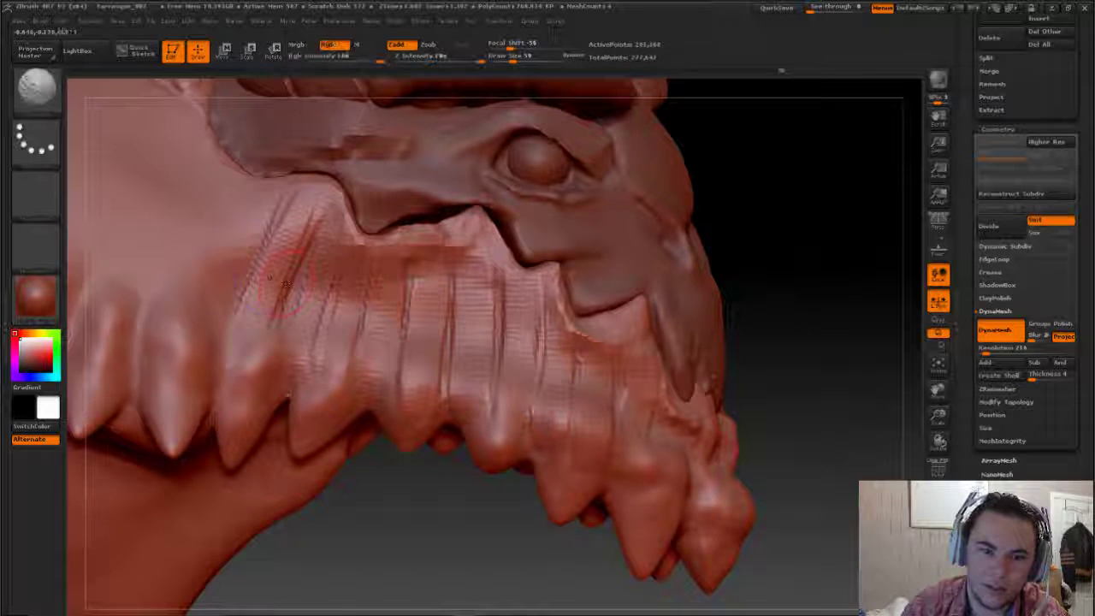
key("b")
key("s")
key("t")
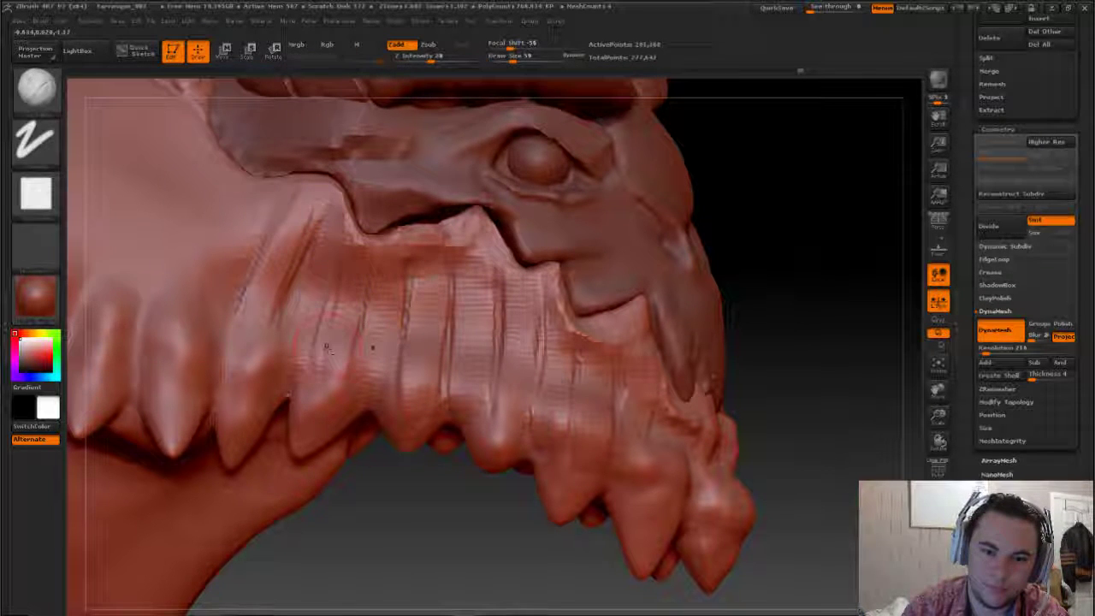
left_click_drag(334, 290, 338, 372)
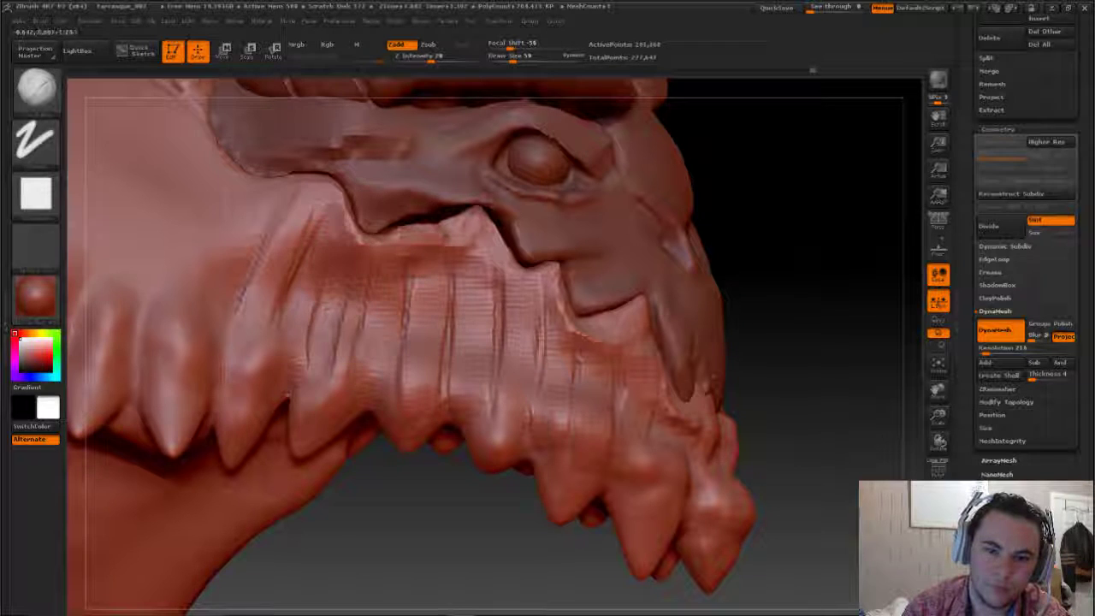
left_click_drag(342, 330, 341, 387)
mouse_move(318, 287)
left_mouse_down()
mouse_move(328, 394)
mouse_move(351, 381)
left_mouse_up()
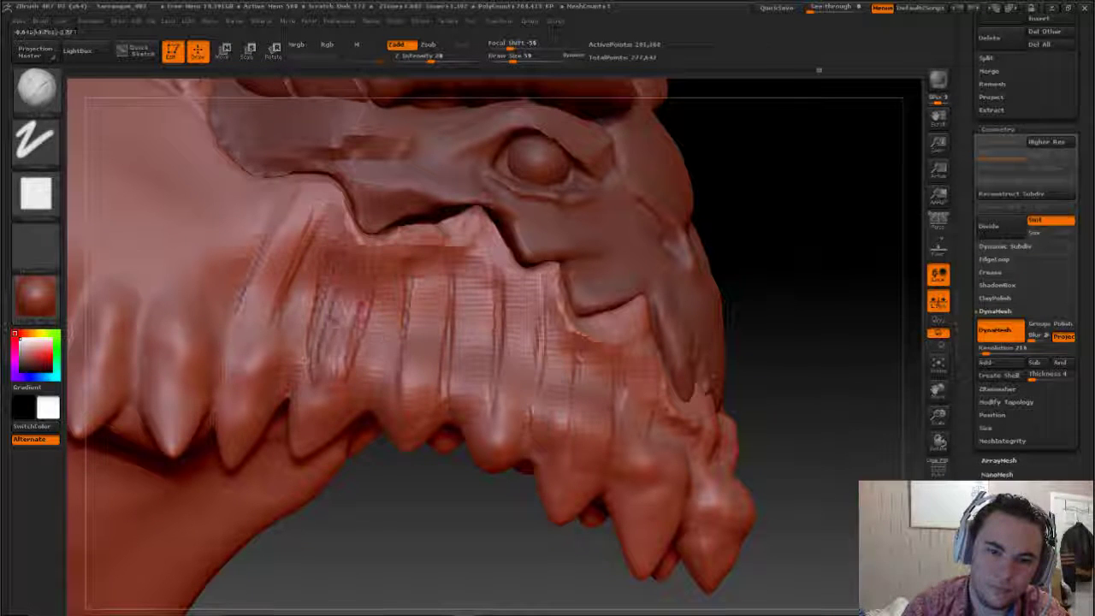
left_click_drag(415, 278, 402, 395)
left_click_drag(420, 277, 408, 393)
mouse_move(436, 287)
left_mouse_down()
mouse_move(427, 402)
mouse_move(396, 407)
left_mouse_up()
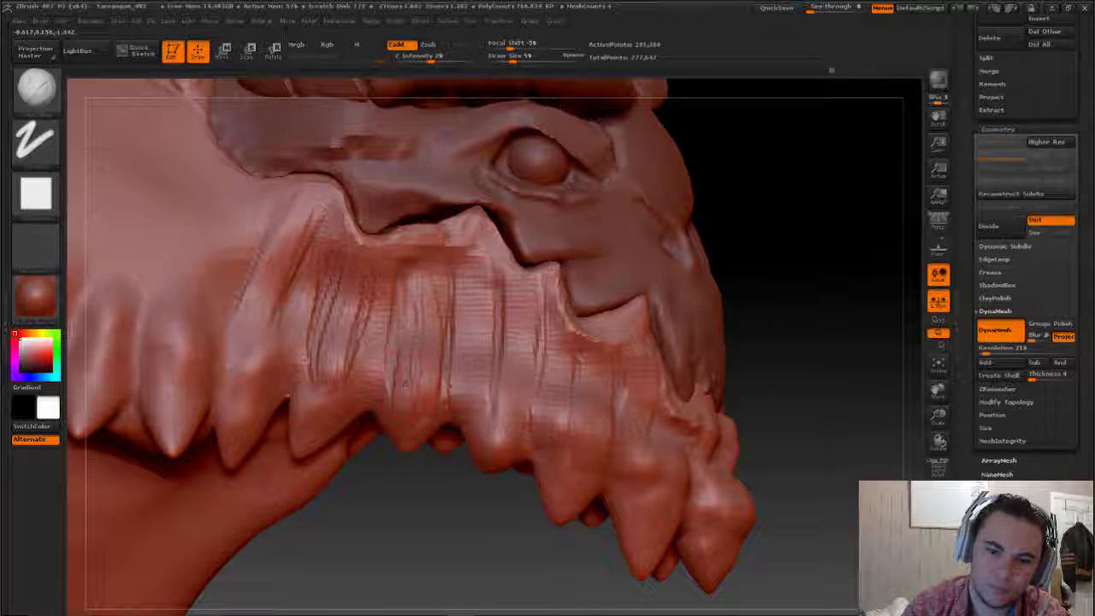
left_click_drag(472, 298, 472, 354)
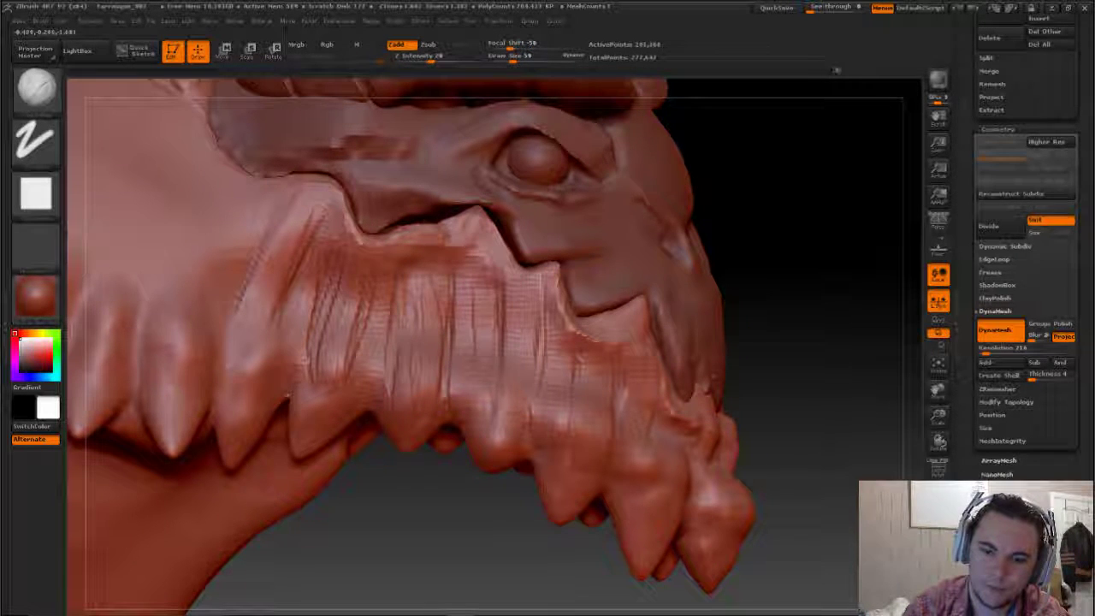
mouse_move(490, 286)
left_mouse_down()
mouse_move(484, 396)
mouse_move(505, 402)
left_mouse_up()
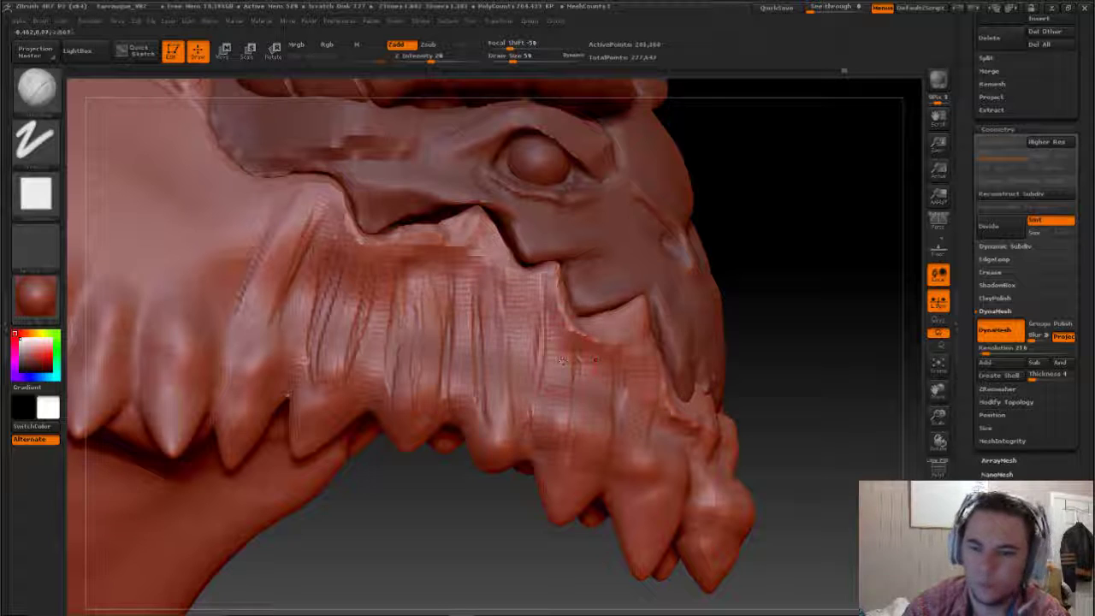
Step: Switch to a different, larger sculpting brush
key("b")
key("s")
key("p")
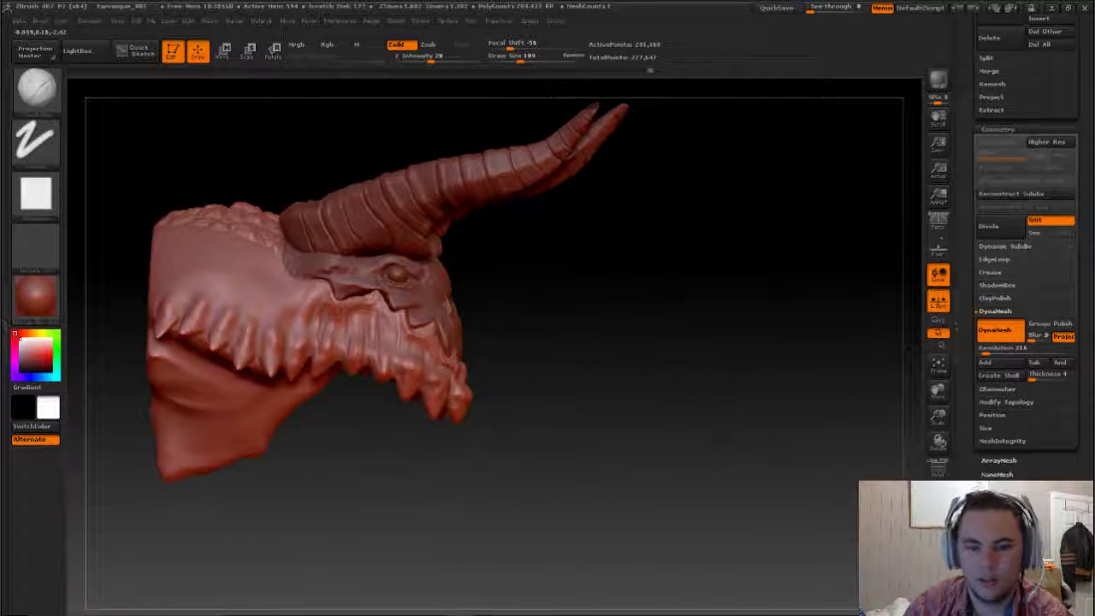
Step: With a small Dots-stroke brush at size 32, streak vertical lines across the jaw
mouse_move(732, 441)
left_mouse_down()
mouse_move(162, 389)
mouse_move(440, 329)
left_mouse_up()
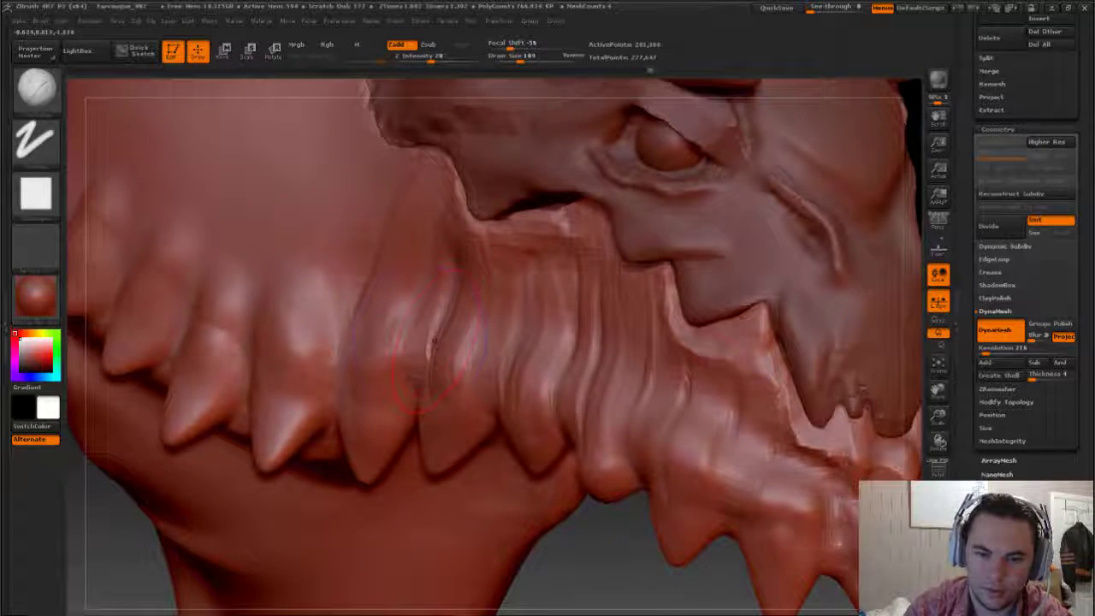
key("b")
key("s")
key("t")
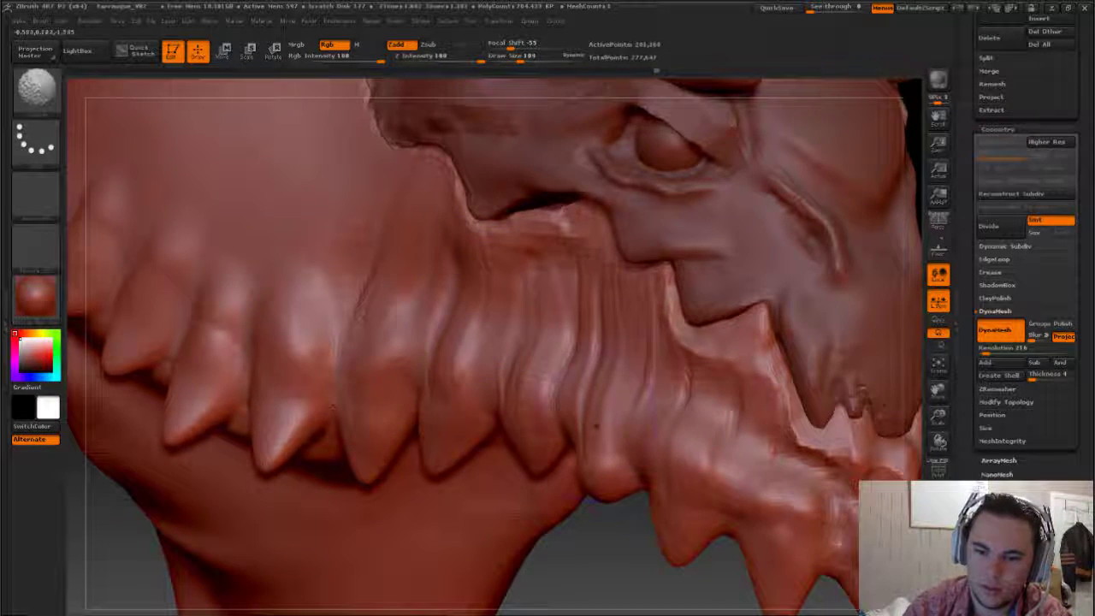
key("b")
key("c")
key("b")
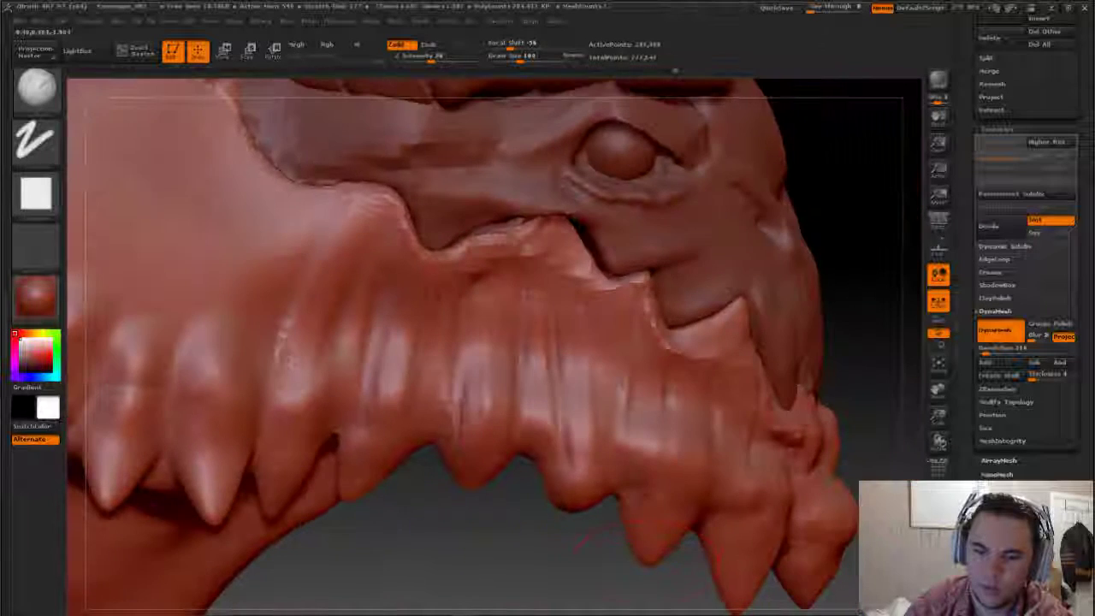
left_click_drag(579, 555, 869, 374)
key("b")
key("s")
key("t")
key("s")
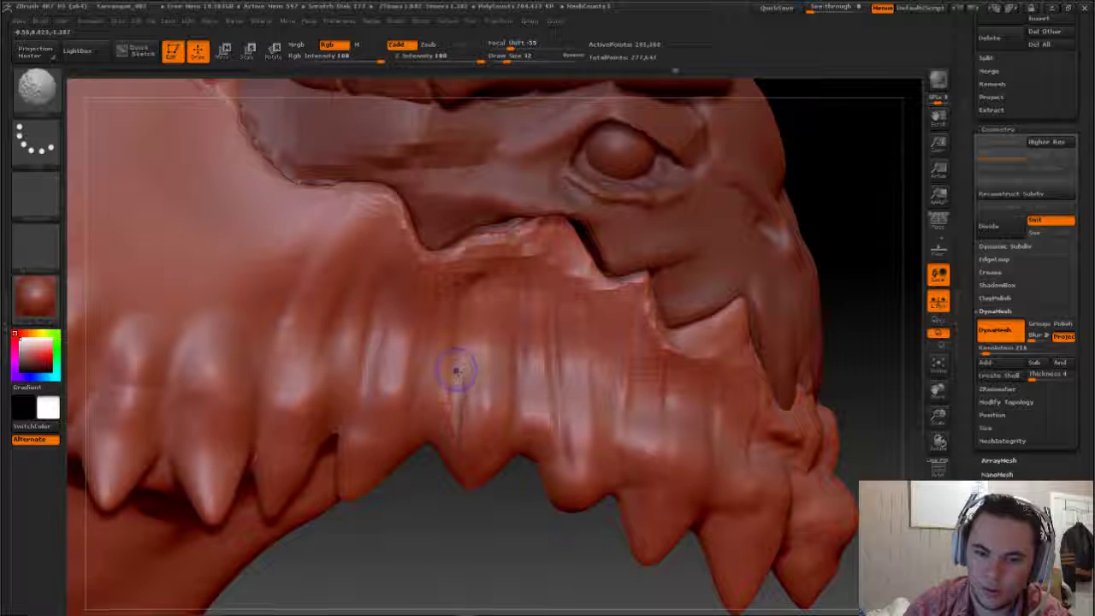
left_click_drag(613, 383, 584, 469)
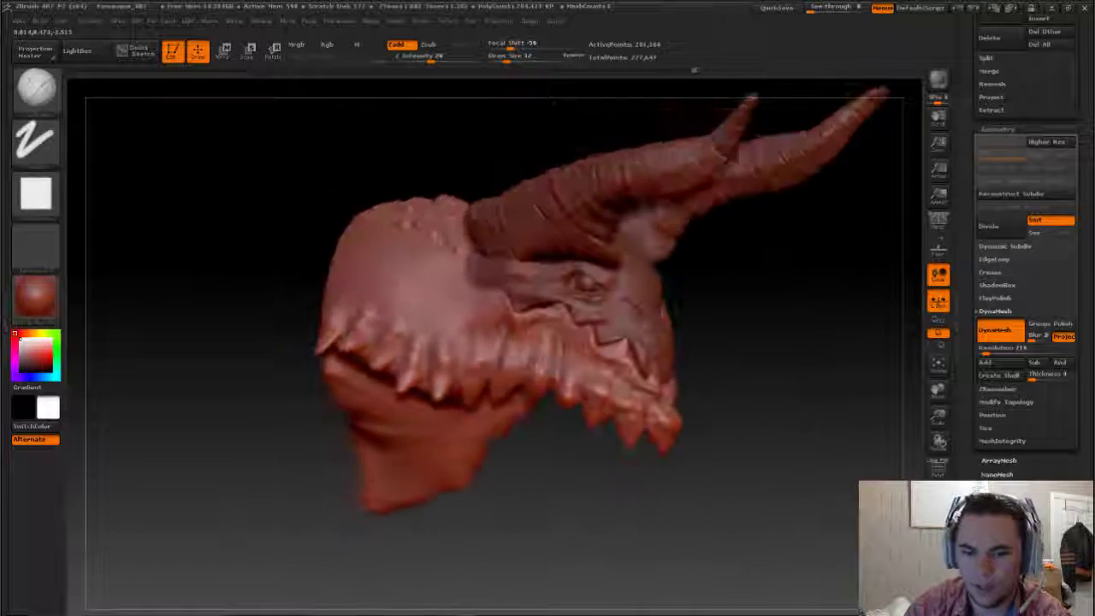
left_click_drag(676, 376, 738, 374)
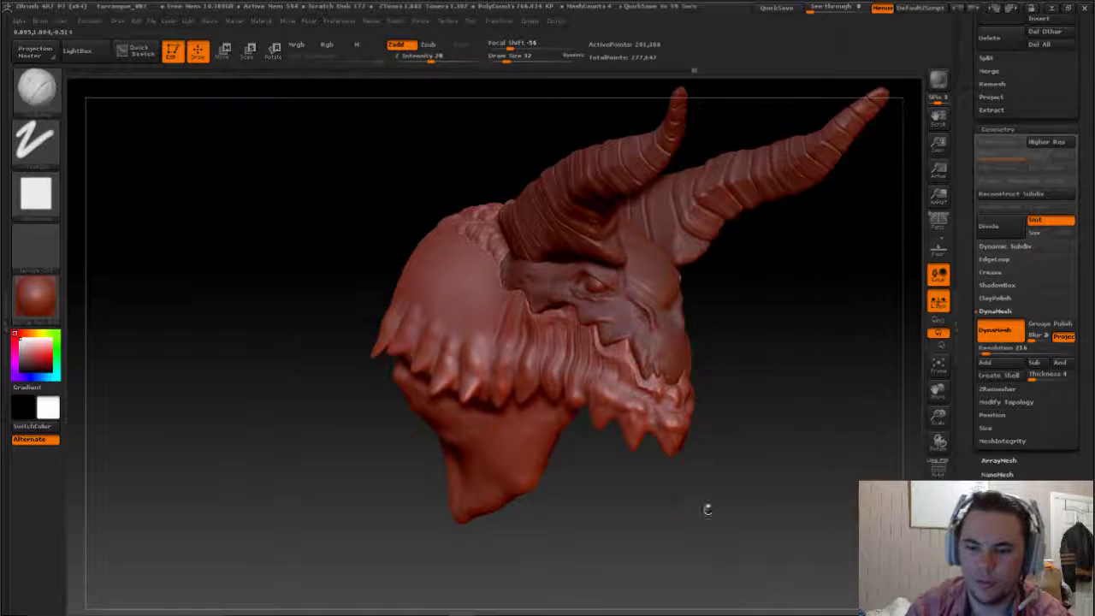
Step: Zoom in on the jaw and carve three angular creases into it
mouse_move(707, 509)
left_mouse_down()
mouse_move(701, 493)
mouse_move(685, 497)
mouse_move(590, 427)
left_mouse_up()
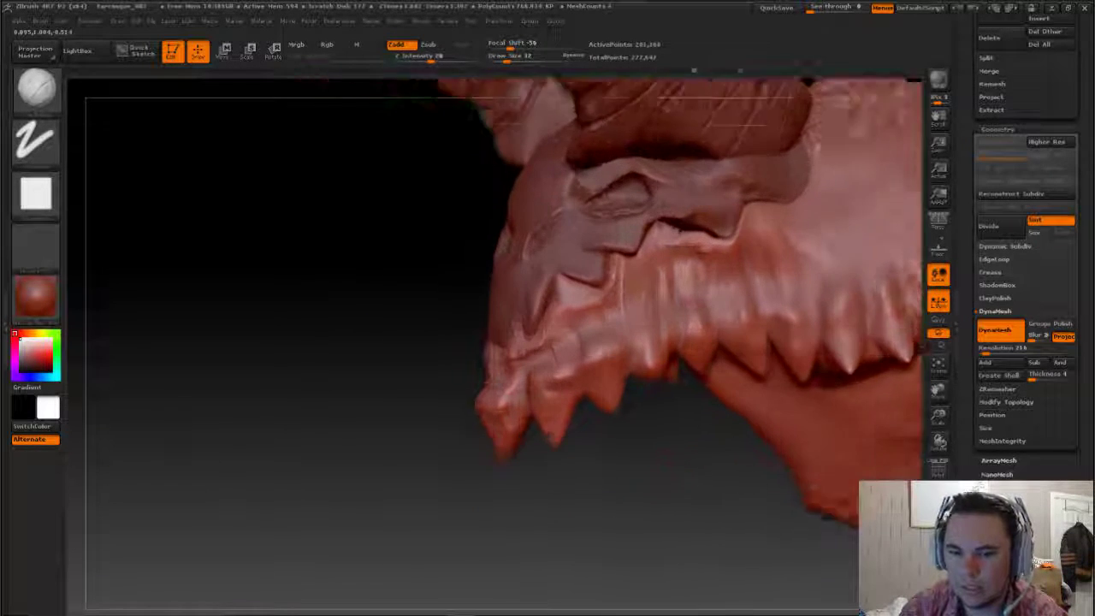
mouse_move(620, 496)
left_mouse_down()
mouse_move(644, 515)
mouse_move(682, 454)
mouse_move(650, 487)
left_mouse_up()
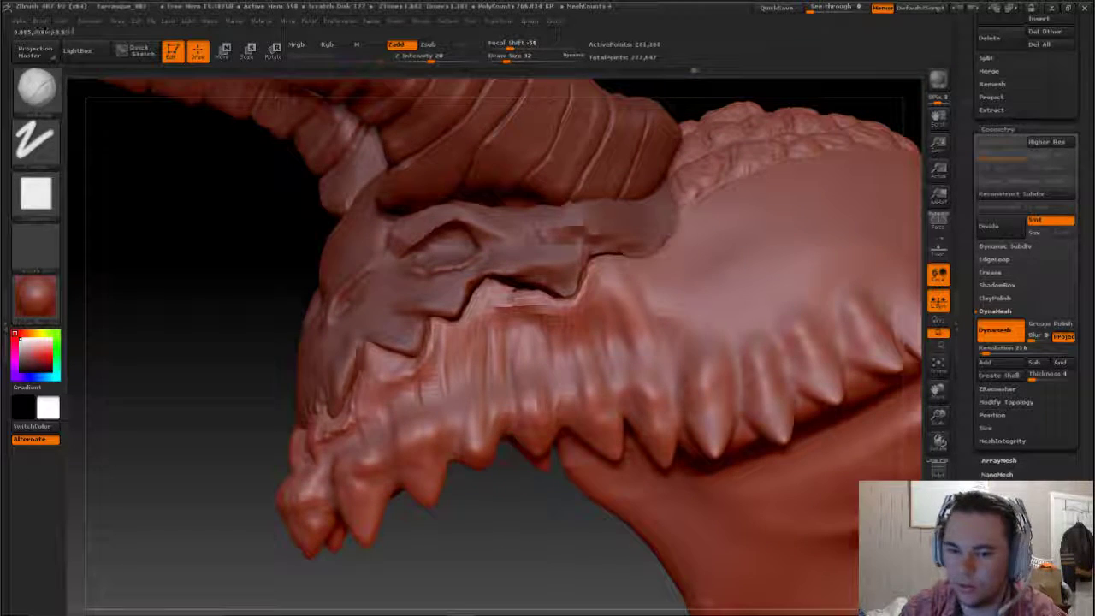
left_click_drag(515, 540, 519, 542)
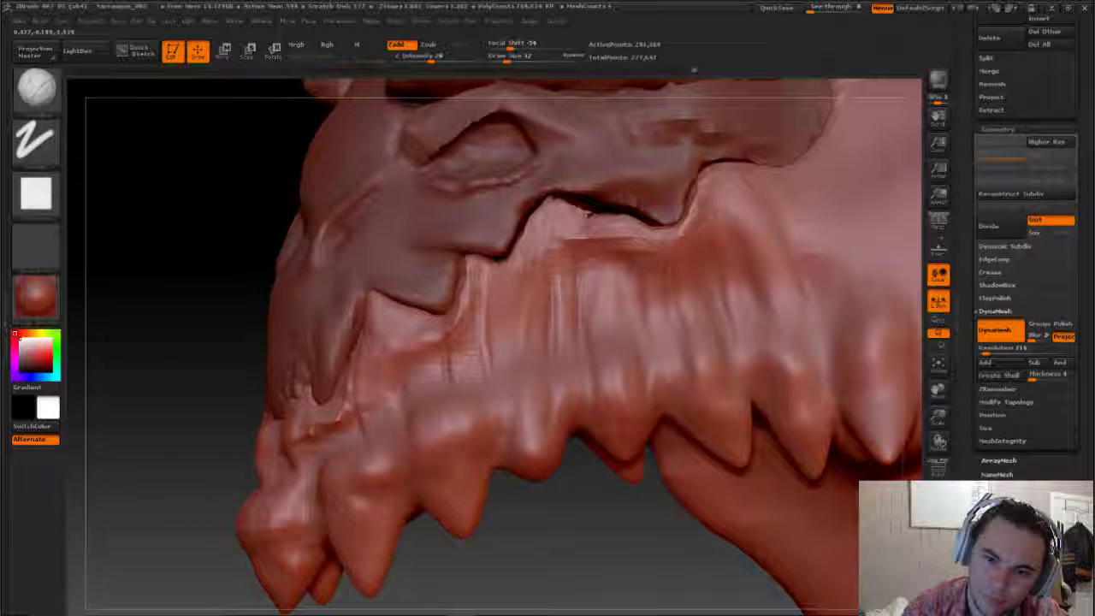
mouse_move(467, 272)
left_mouse_down()
mouse_move(487, 316)
mouse_move(509, 324)
mouse_move(495, 280)
left_mouse_up()
left_click_drag(364, 358, 409, 383)
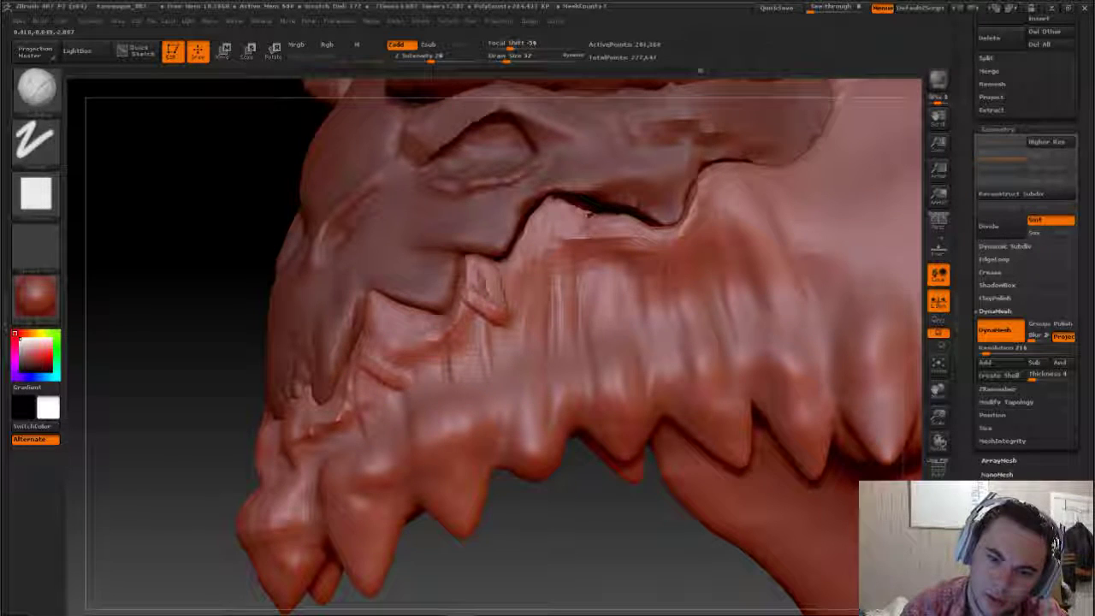
left_click_drag(417, 322, 373, 363)
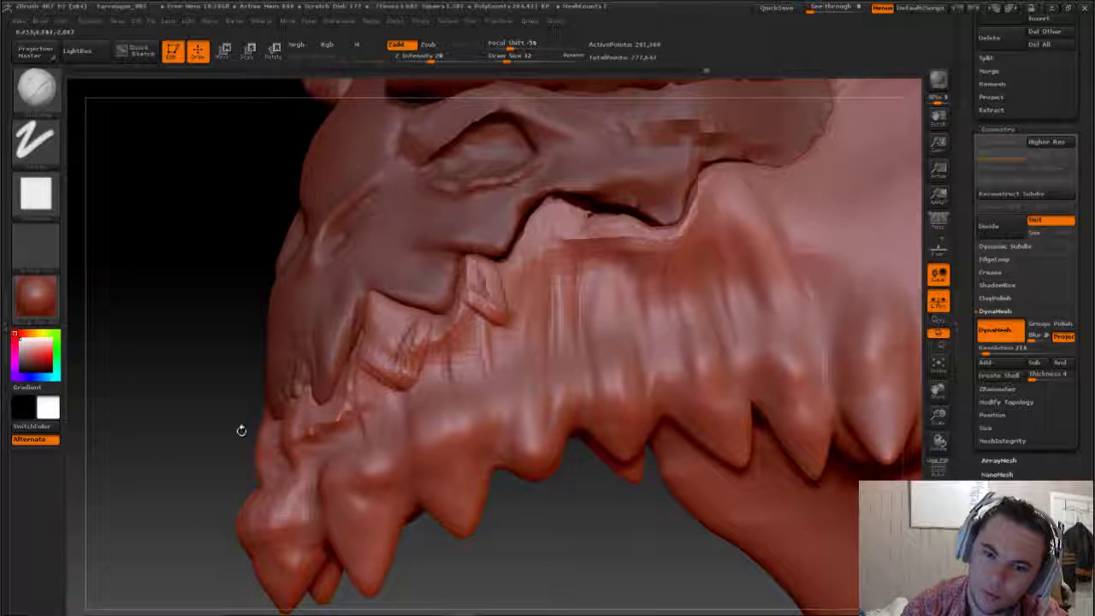
Step: Mark the jaw ridge with the dots brush, then carve a dark crease with a smaller brush
left_click_drag(241, 430, 265, 402)
key("1")
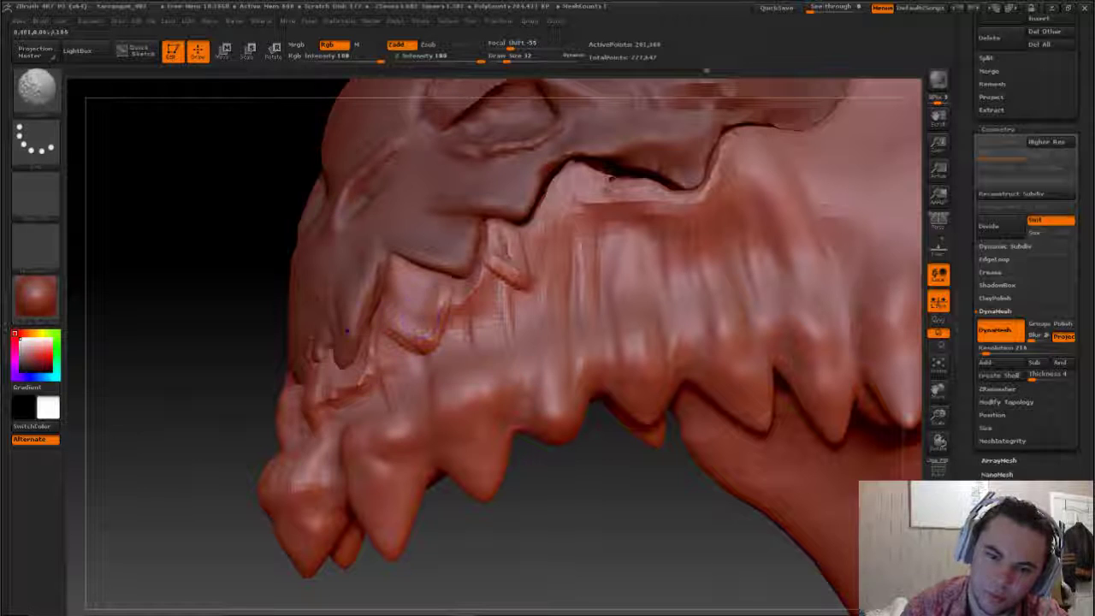
left_click_drag(483, 291, 501, 272)
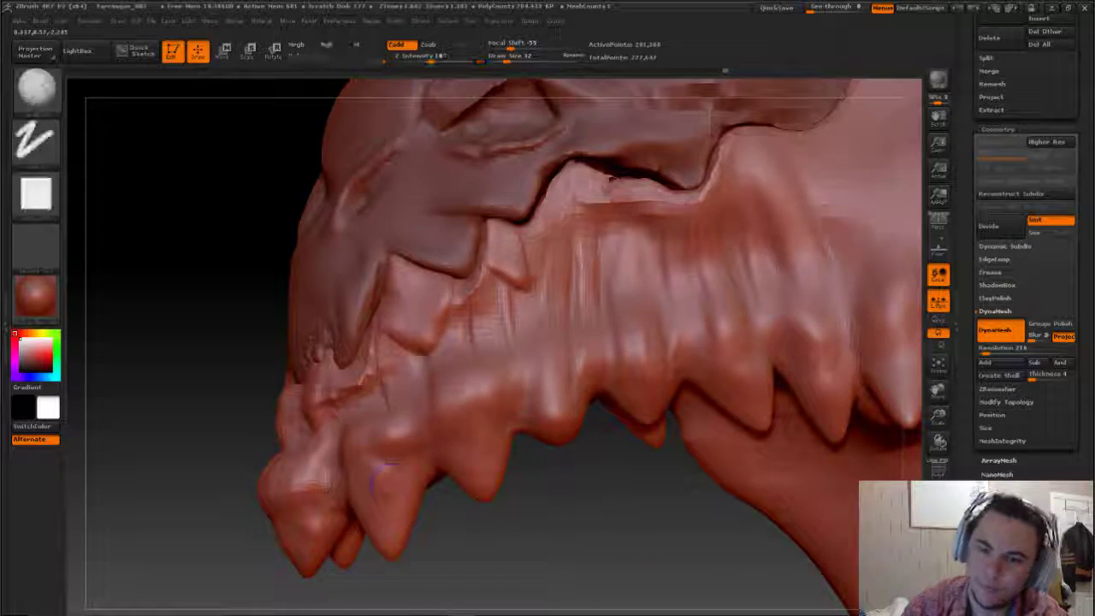
key("f")
mouse_move(467, 467)
left_mouse_down()
mouse_move(530, 516)
mouse_move(513, 445)
mouse_move(707, 421)
mouse_move(454, 407)
mouse_move(419, 424)
left_mouse_up()
key("s")
left_click_drag(382, 378, 419, 414)
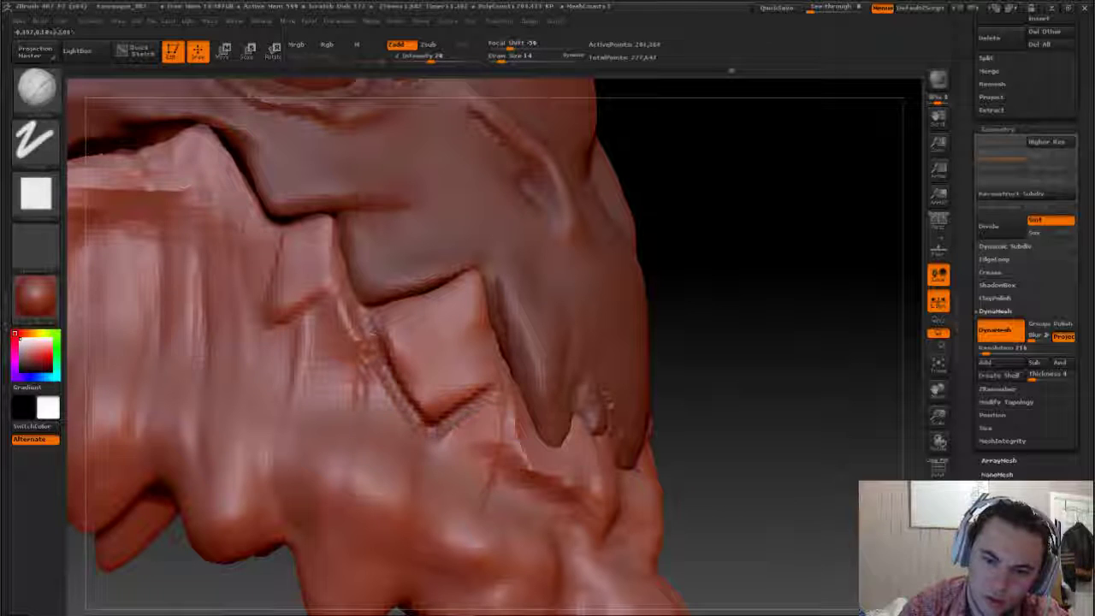
Step: Retrace the jaw crease with the dots brush and soften it with Shift smoothing
key("b")
left_click_drag(368, 329, 391, 404)
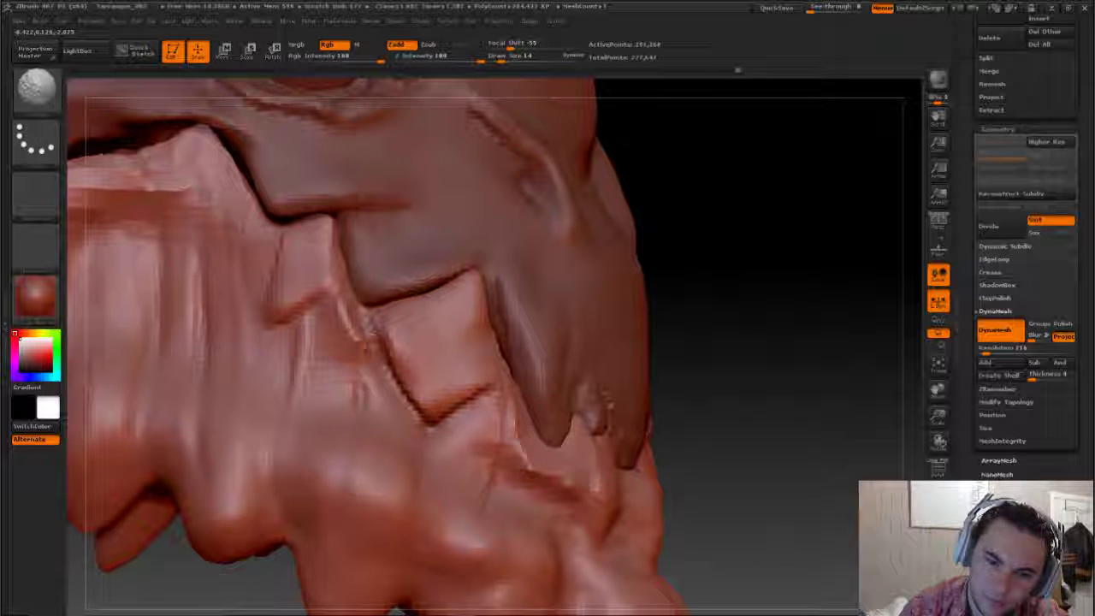
key("shift")
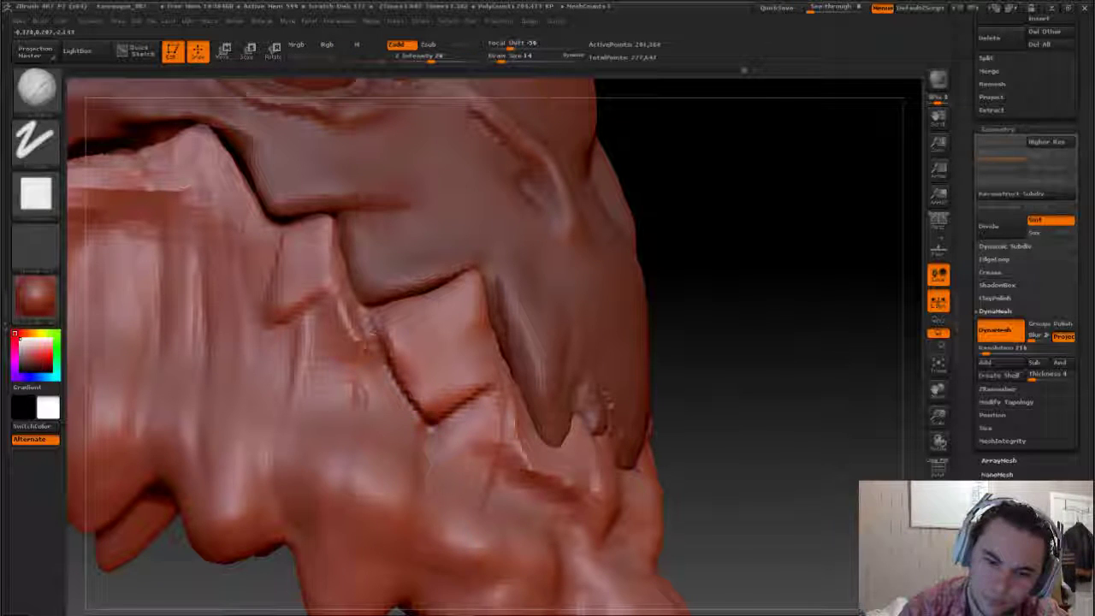
key("shift")
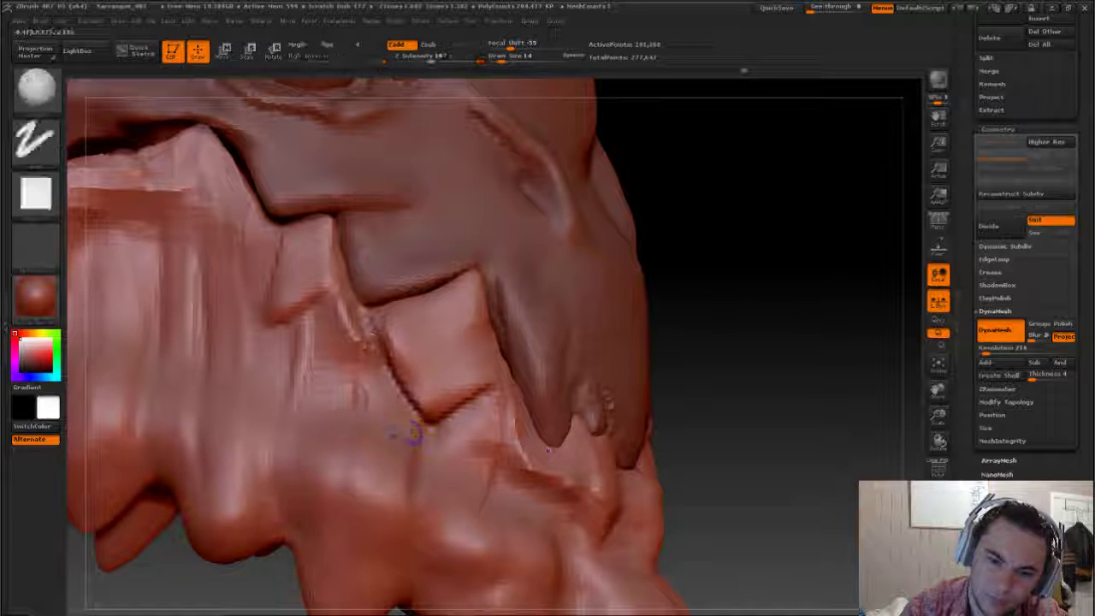
left_click_drag(377, 342, 351, 389, "shift")
key("shift")
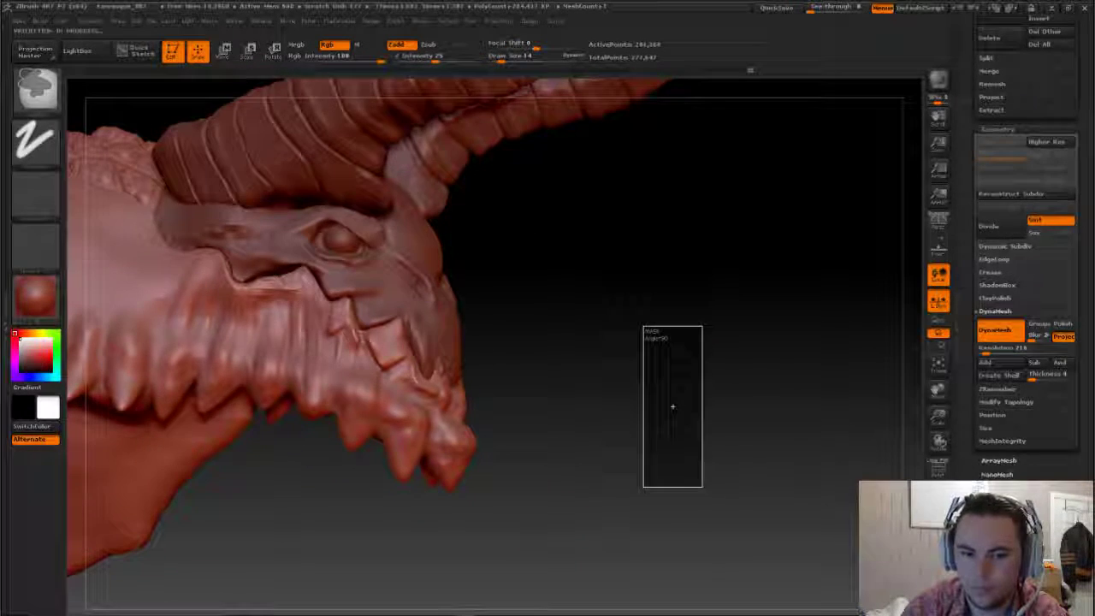
mouse_move(619, 521)
left_mouse_down()
mouse_move(539, 531)
mouse_move(540, 480)
mouse_move(517, 488)
left_mouse_up()
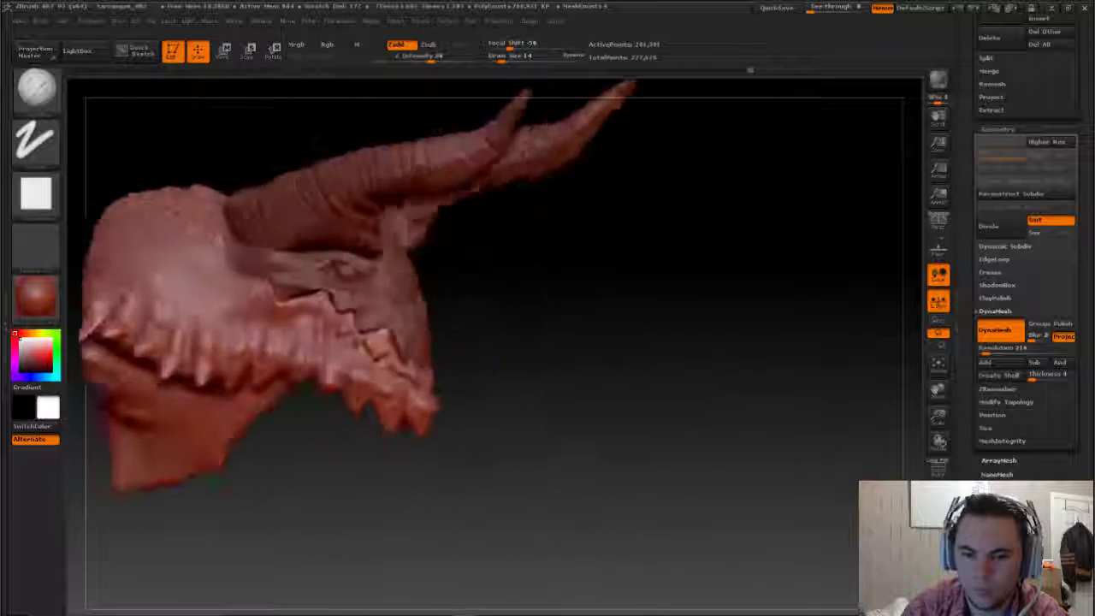
left_click_drag(517, 487, 450, 479)
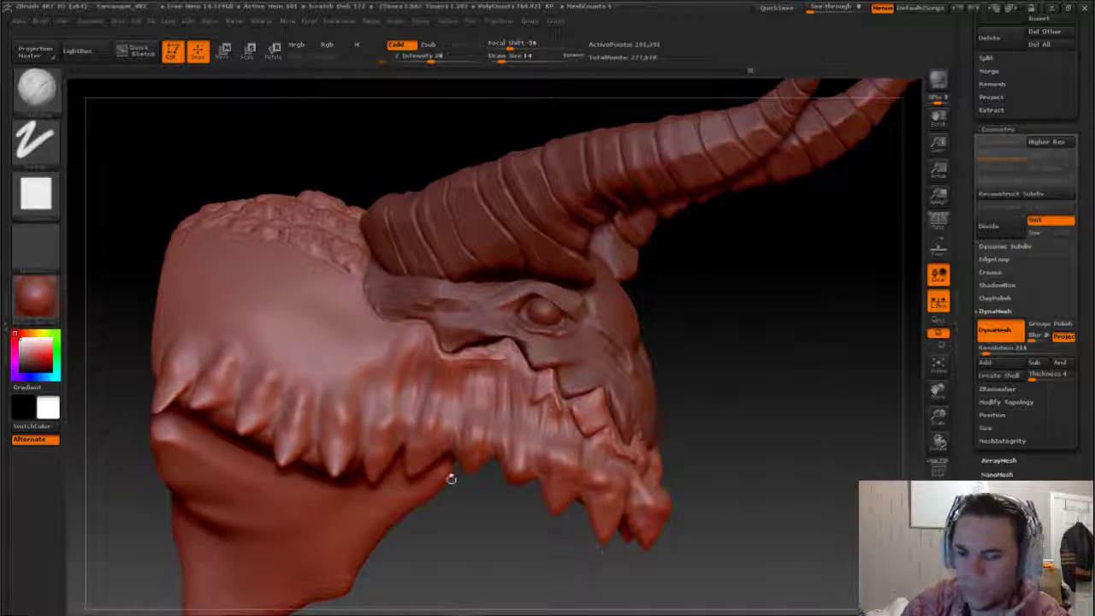
left_click_drag(812, 414, 656, 466)
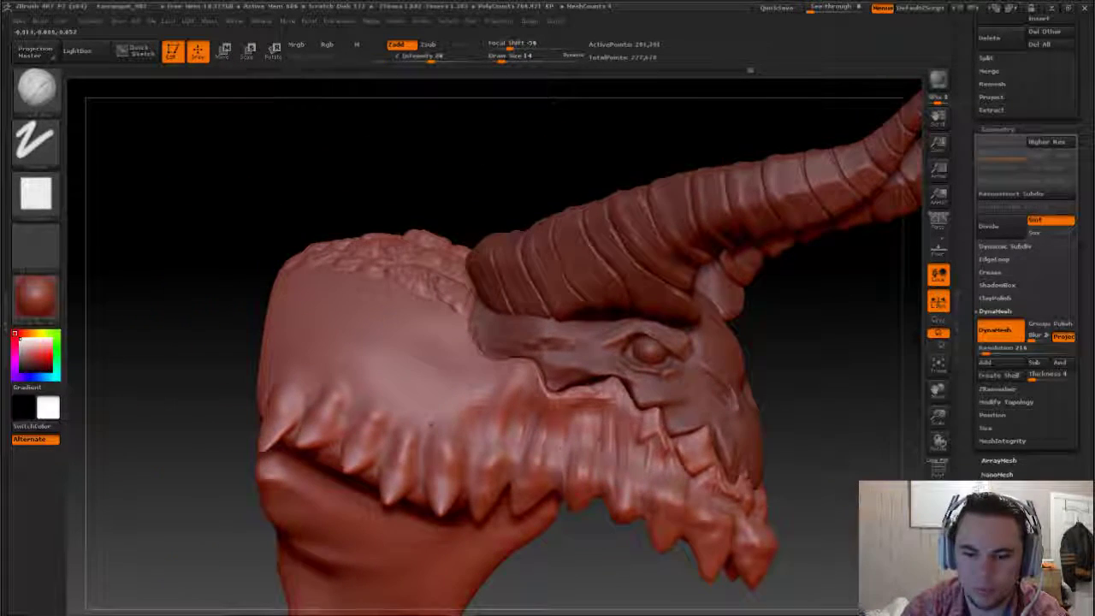
mouse_move(847, 451)
left_mouse_down("alt")
mouse_move(659, 353)
mouse_move(411, 368)
left_mouse_up("alt")
mouse_move(623, 538)
left_mouse_down()
mouse_move(579, 454)
mouse_move(471, 479)
mouse_move(625, 456)
mouse_move(604, 437)
left_mouse_up()
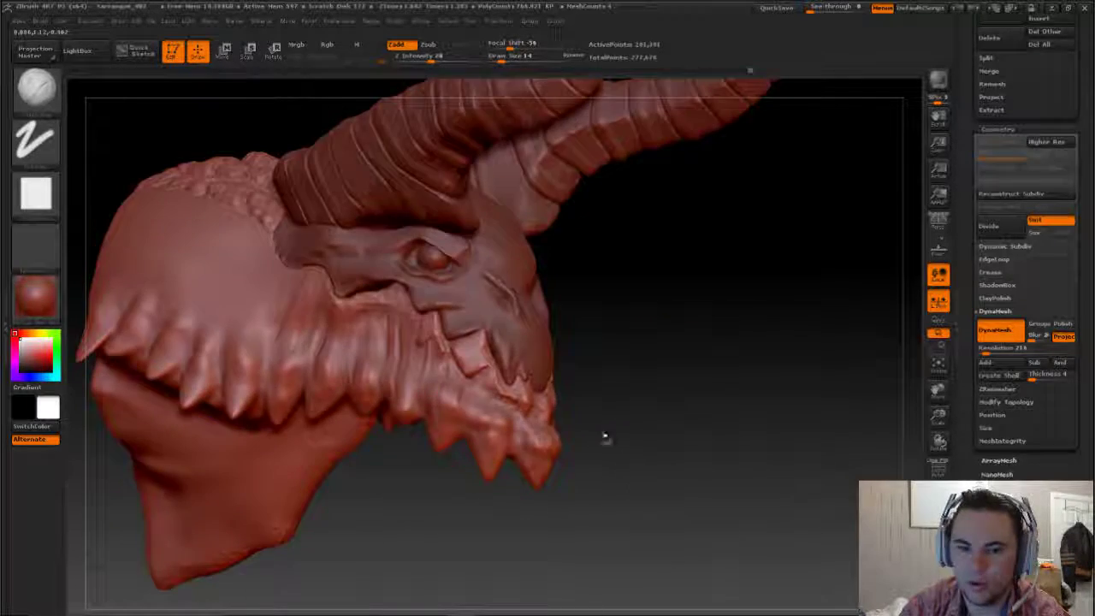
mouse_move(684, 381)
left_mouse_down()
mouse_move(755, 303)
mouse_move(767, 363)
mouse_move(789, 316)
left_mouse_up()
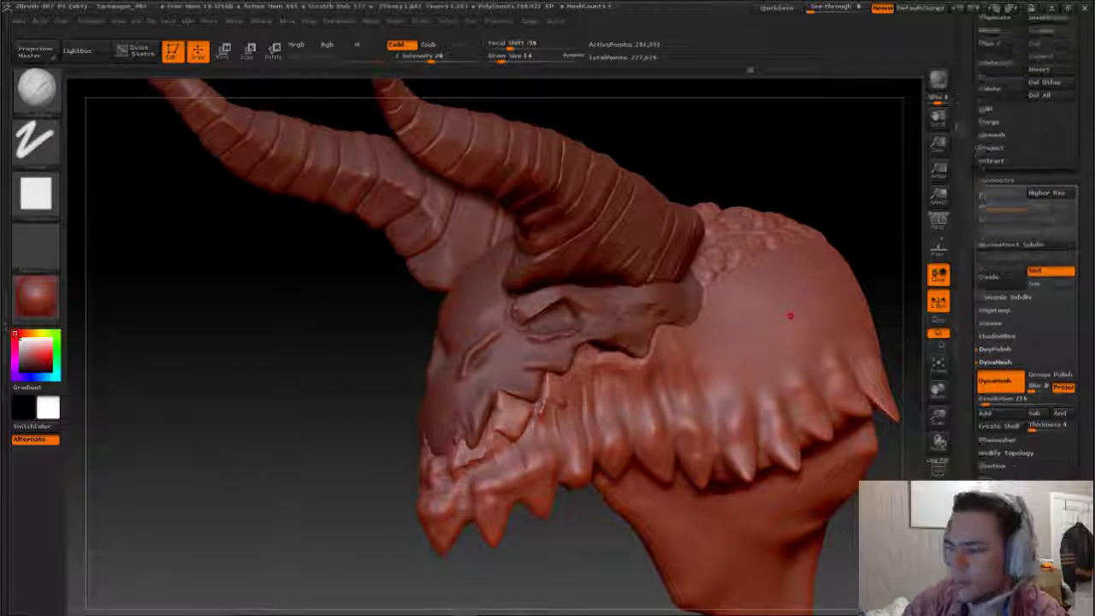
mouse_move(1022, 172)
left_mouse_down()
mouse_move(1019, 269)
mouse_move(993, 180)
left_mouse_up()
Step: Make PM3D_Sphere3D active and expand its Deformation sub-palette (Polish, Relax)
left_click(1019, 269)
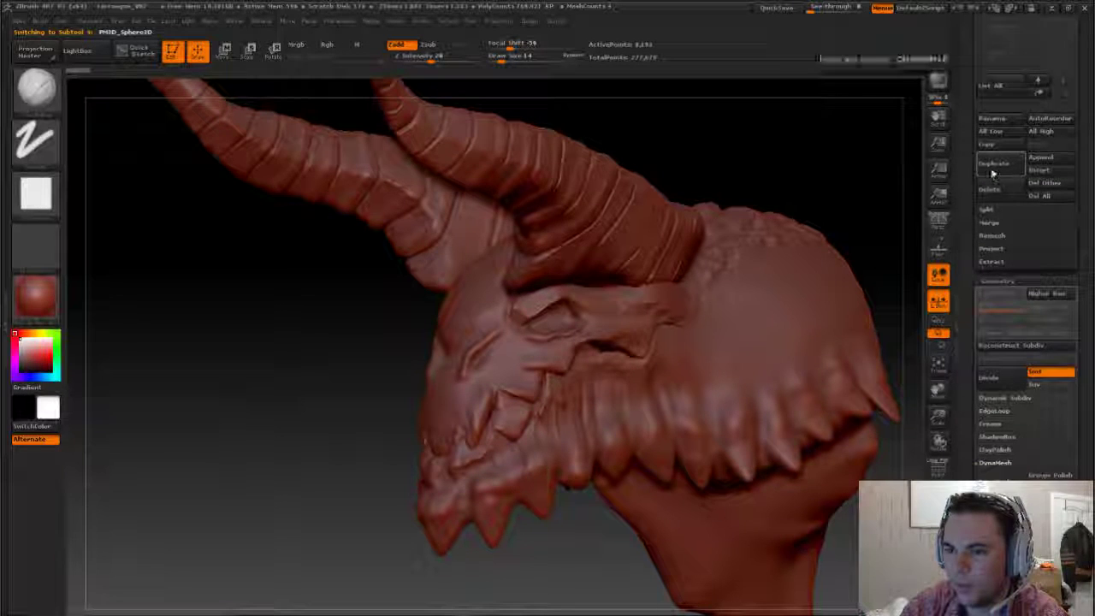
scroll(975, 171, "up", 1)
scroll(975, 174, "up", 5)
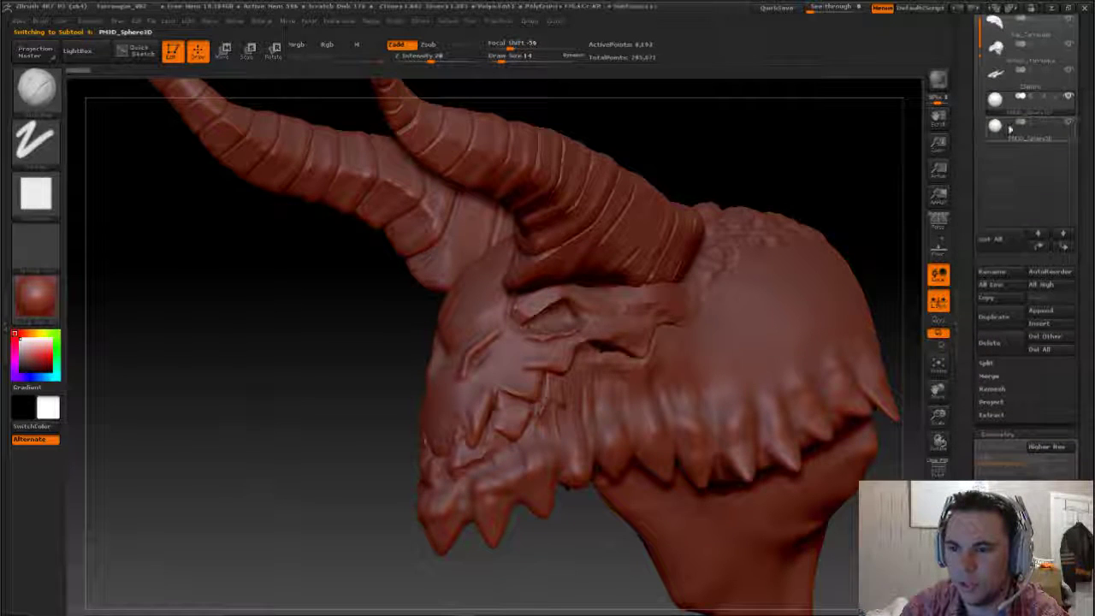
scroll(968, 89, "down", 6)
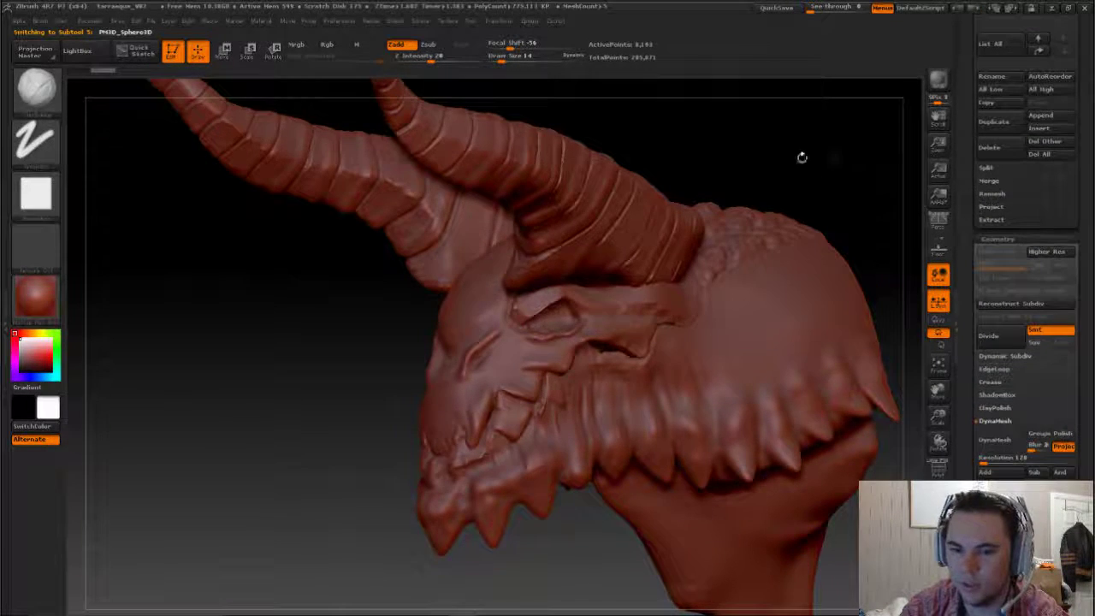
left_click_drag(801, 157, 859, 158)
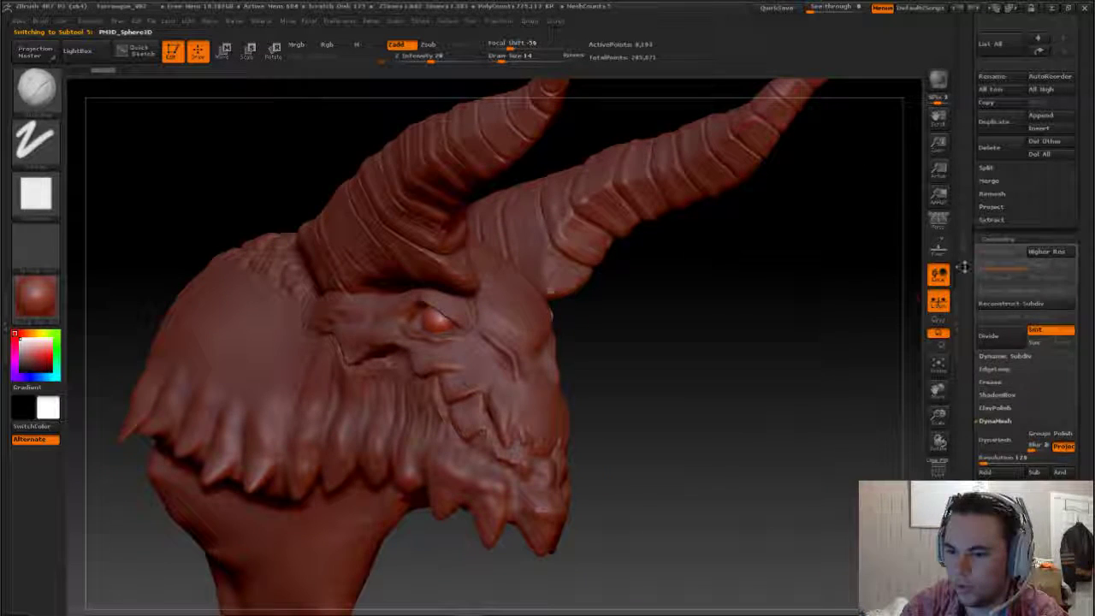
scroll(957, 282, "down", 2)
scroll(957, 222, "down", 4)
scroll(958, 154, "down", 3)
scroll(958, 154, "down", 2)
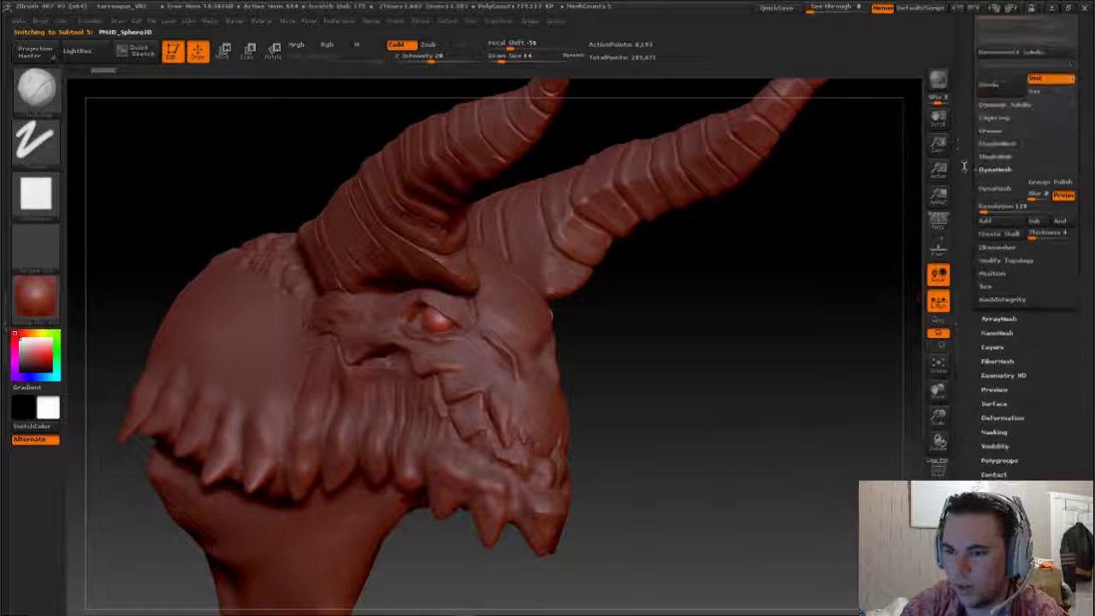
scroll(967, 171, "down", 2)
scroll(975, 188, "up", 1)
left_click(999, 229)
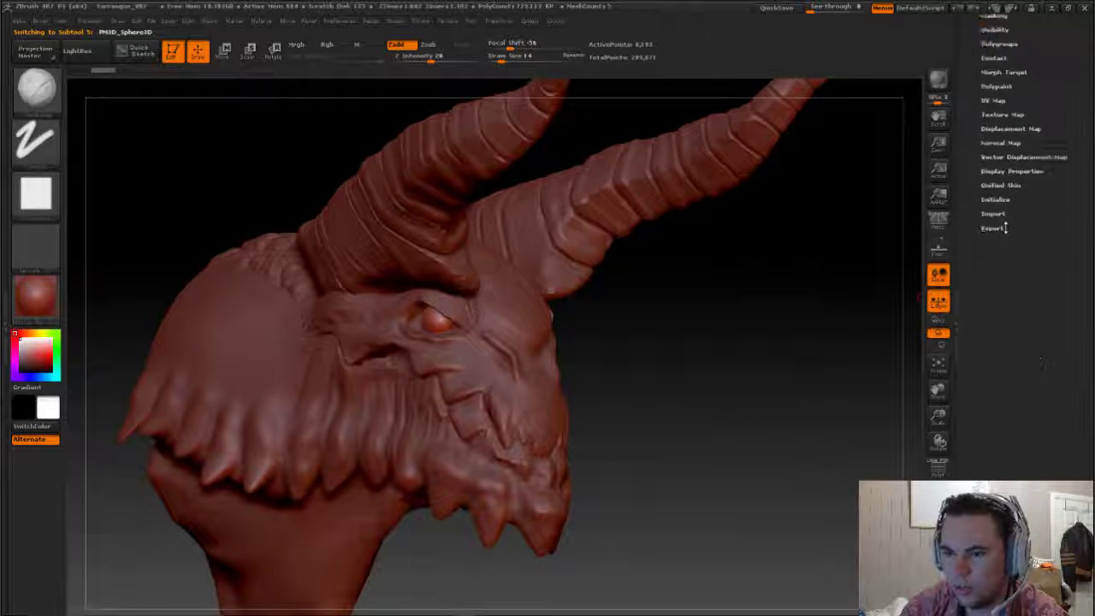
Step: Orbit the head through front and side views to inspect the sculpt
scroll(966, 184, "up", 1)
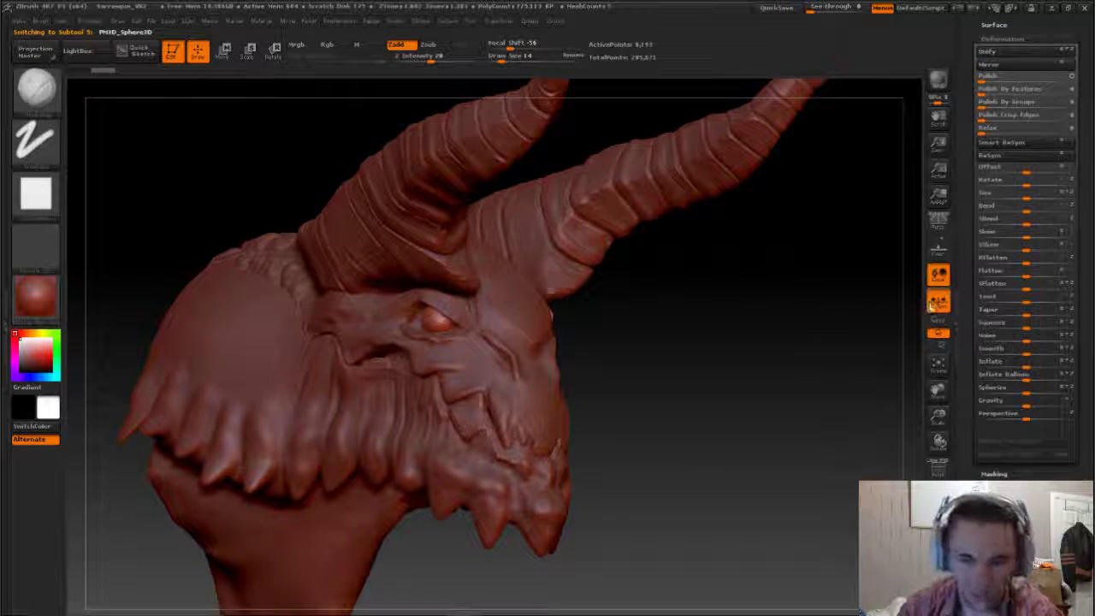
scroll(972, 254, "up", 2)
scroll(975, 266, "up", 1)
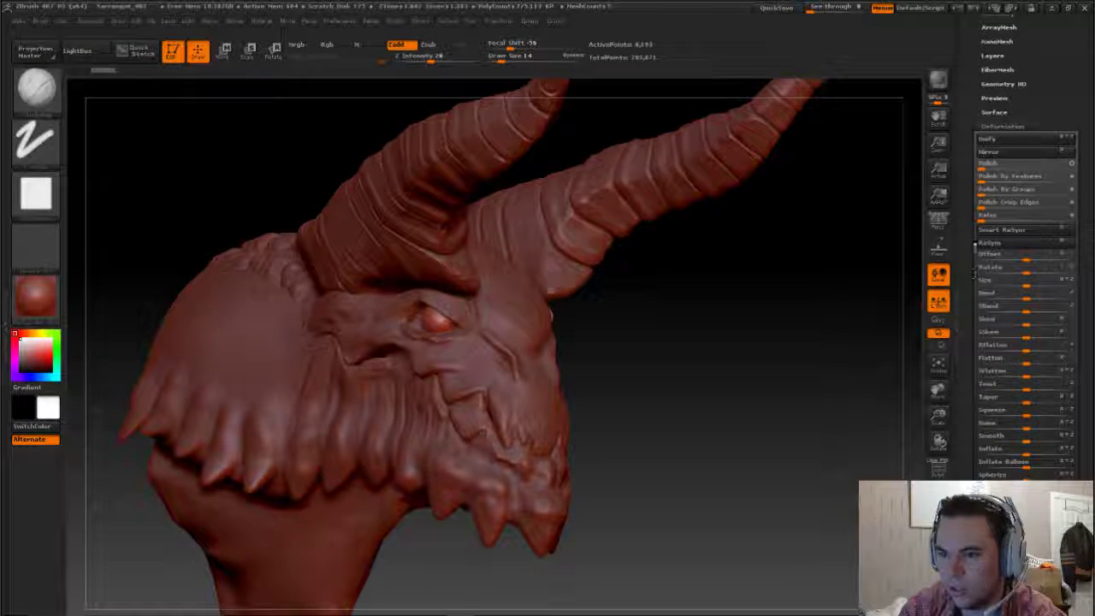
mouse_move(769, 385)
left_mouse_down()
mouse_move(734, 338)
mouse_move(671, 340)
left_mouse_up()
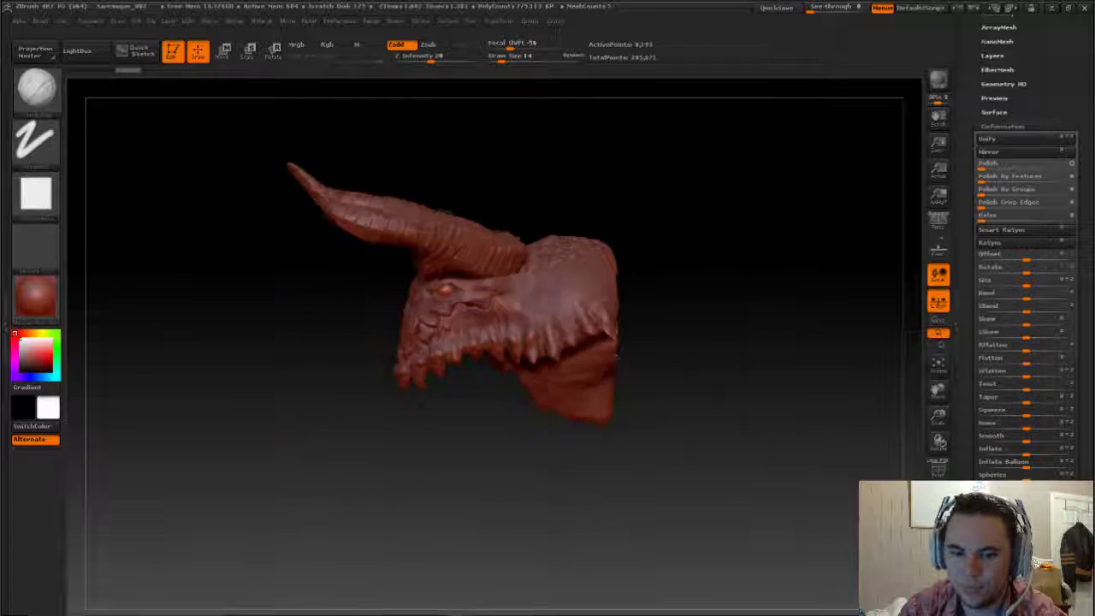
left_click_drag(671, 341, 599, 341)
left_click_drag(713, 281, 730, 315)
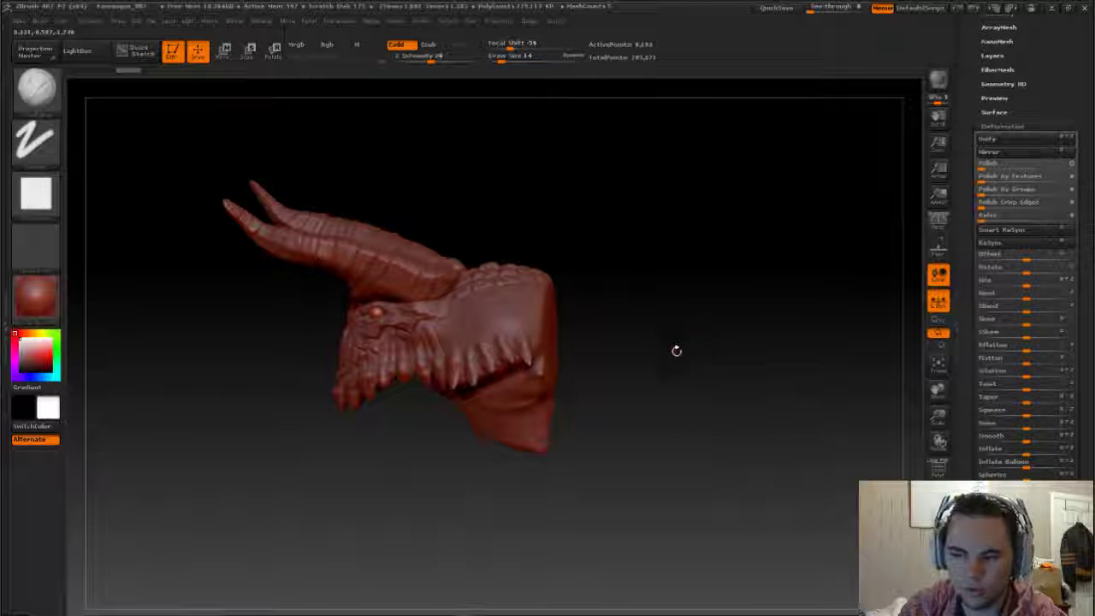
mouse_move(741, 376)
left_mouse_down()
mouse_move(782, 366)
mouse_move(848, 265)
left_mouse_up()
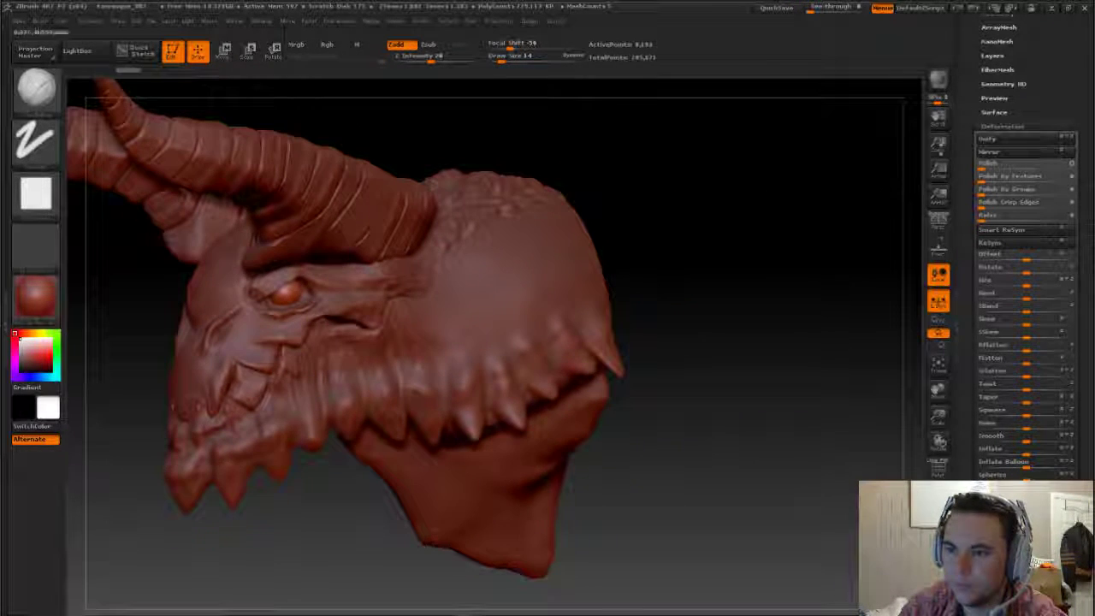
Step: Expand the Geometry and SubTool lists and select the Bottom_Tarrasque subtool
scroll(973, 99, "up", 10)
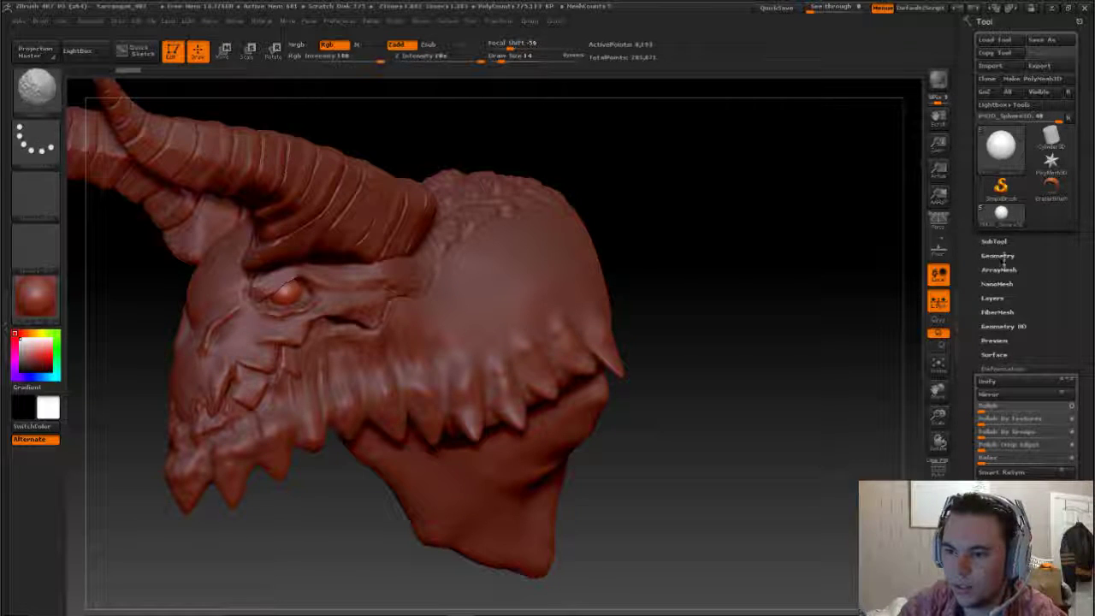
left_click(997, 255)
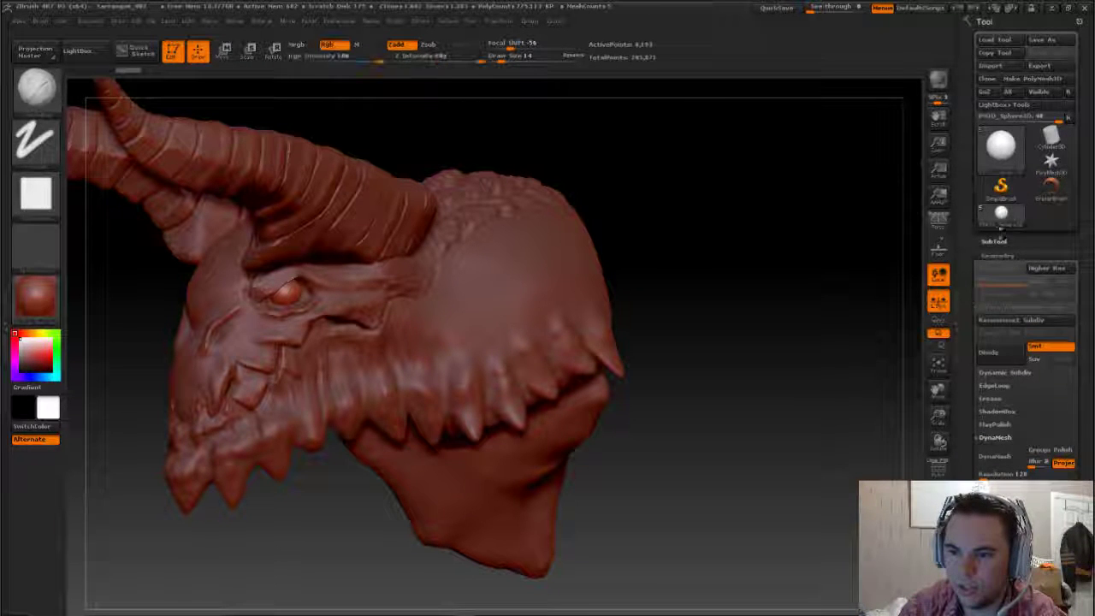
left_click(993, 240)
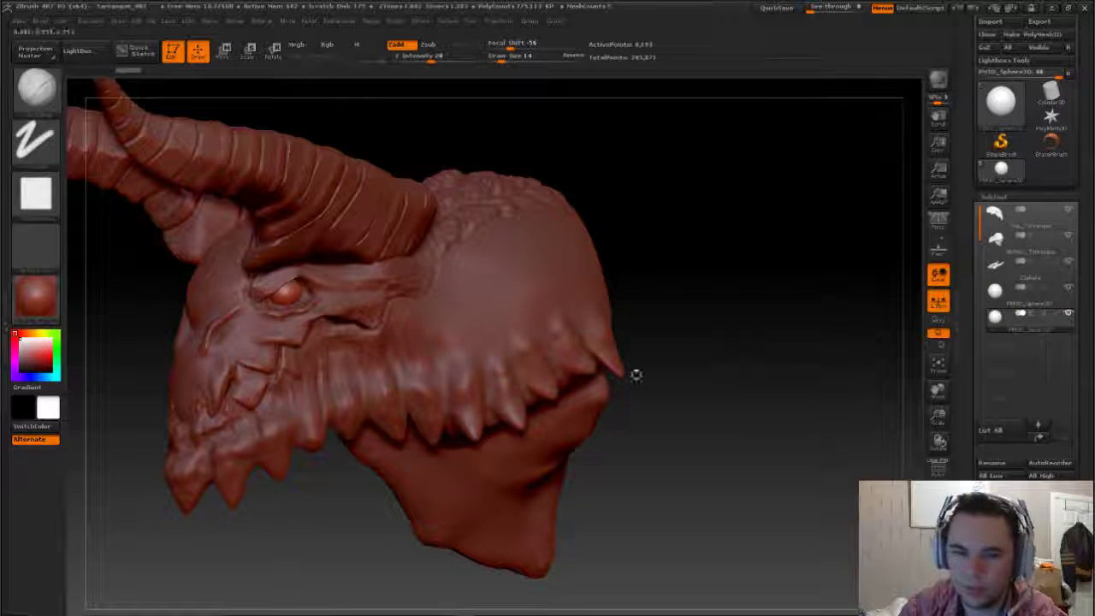
left_click(1012, 251)
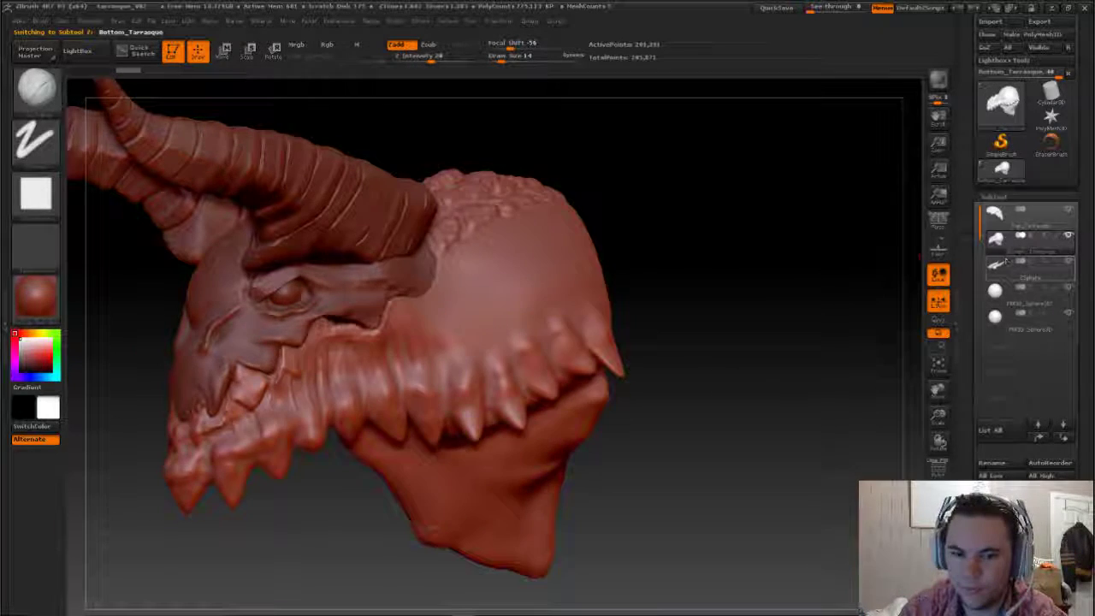
Step: Choose a dotted-stroke sculpting brush from the brush picker
left_click_drag(747, 410, 752, 435)
key("b")
key("s")
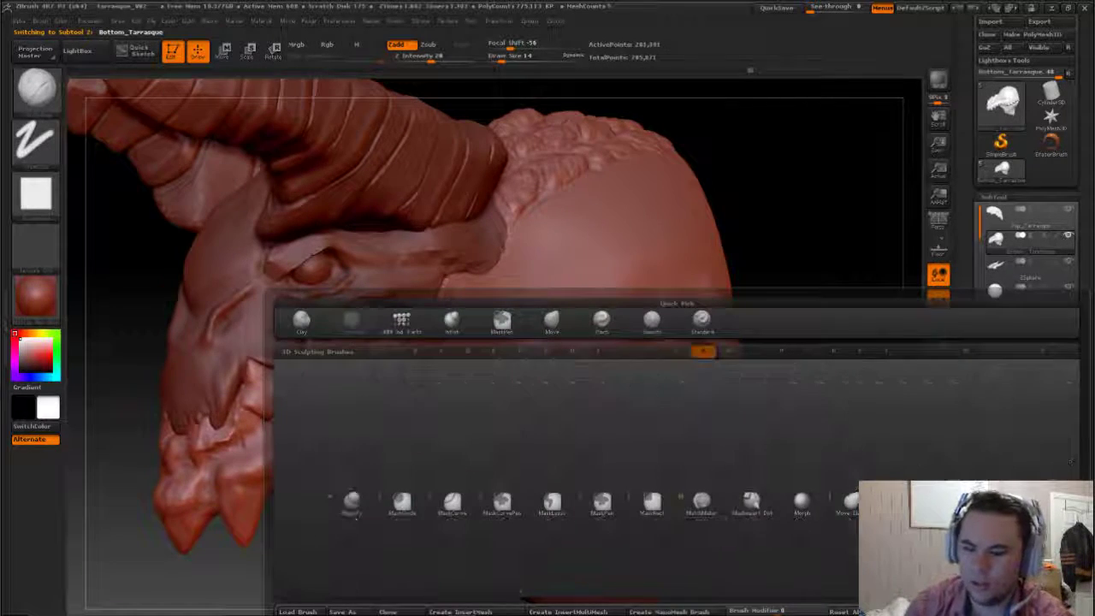
key("p")
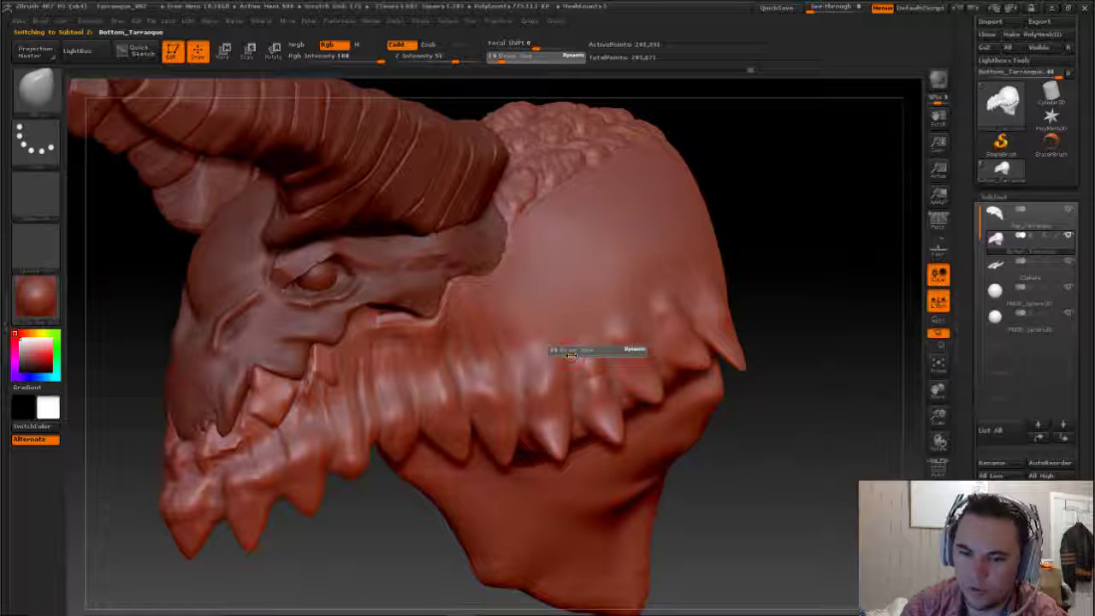
left_click_drag(784, 347, 762, 359)
key("s")
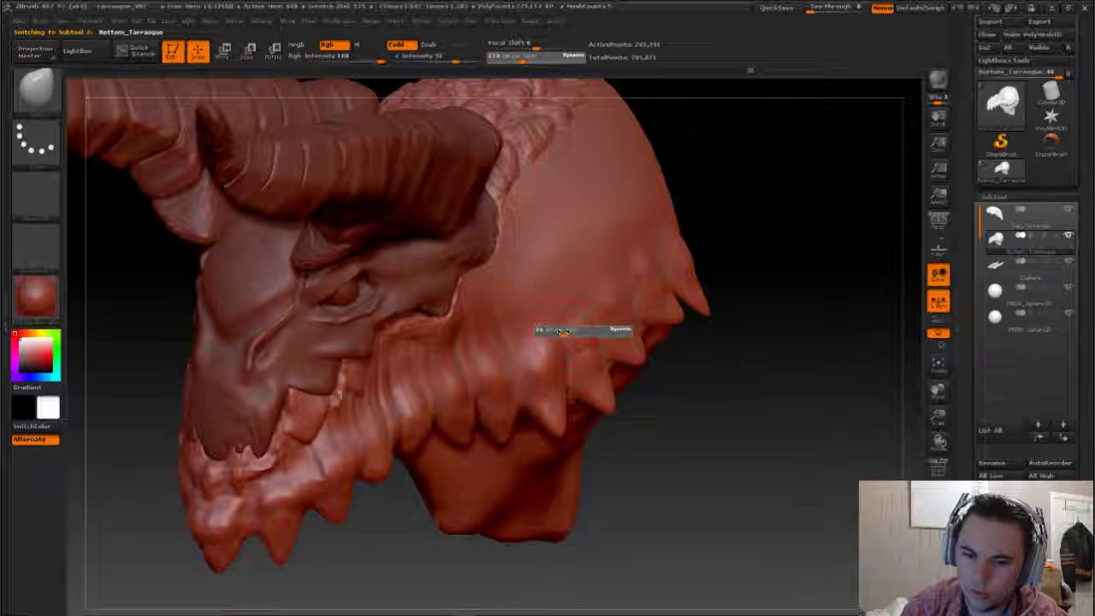
key("b")
key("c")
key("b")
key("b")
key("s")
key("t")
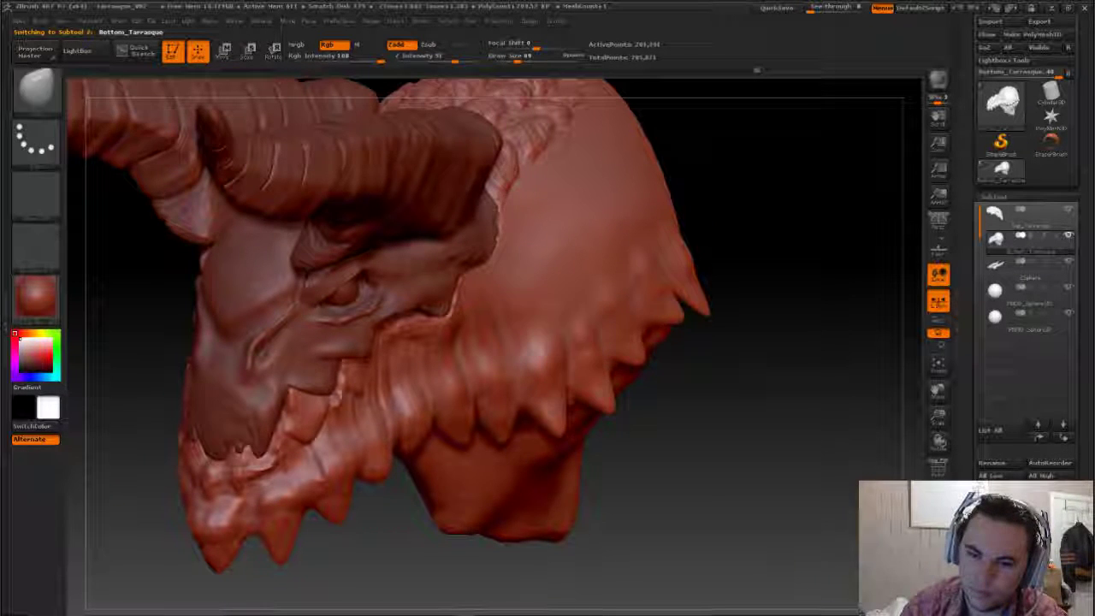
mouse_move(777, 379)
left_mouse_down()
mouse_move(631, 350)
mouse_move(588, 274)
mouse_move(633, 272)
left_mouse_up()
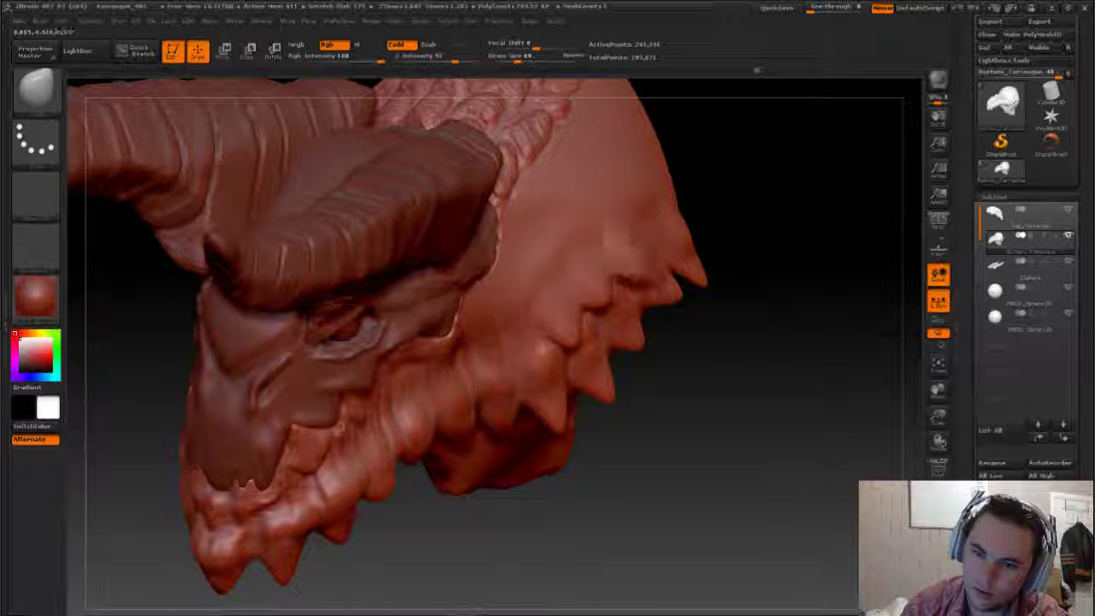
Step: Carve a crease into the side of the head and add bumps and creases on the lower jaw
left_click_drag(649, 226, 606, 279)
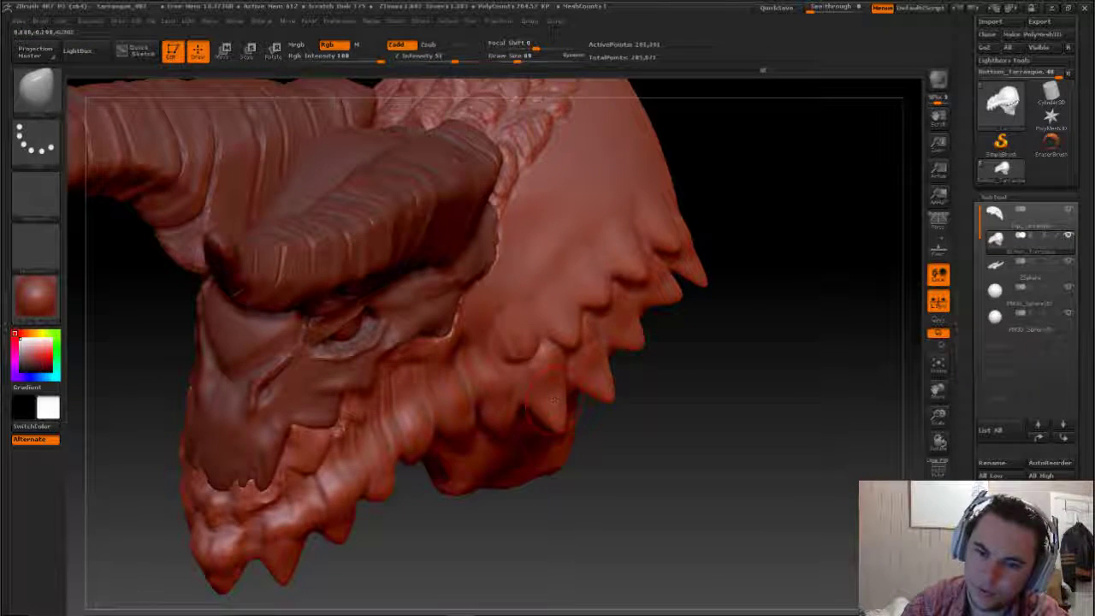
mouse_move(702, 360)
left_mouse_down()
mouse_move(762, 327)
mouse_move(789, 288)
mouse_move(818, 335)
mouse_move(804, 325)
left_mouse_up()
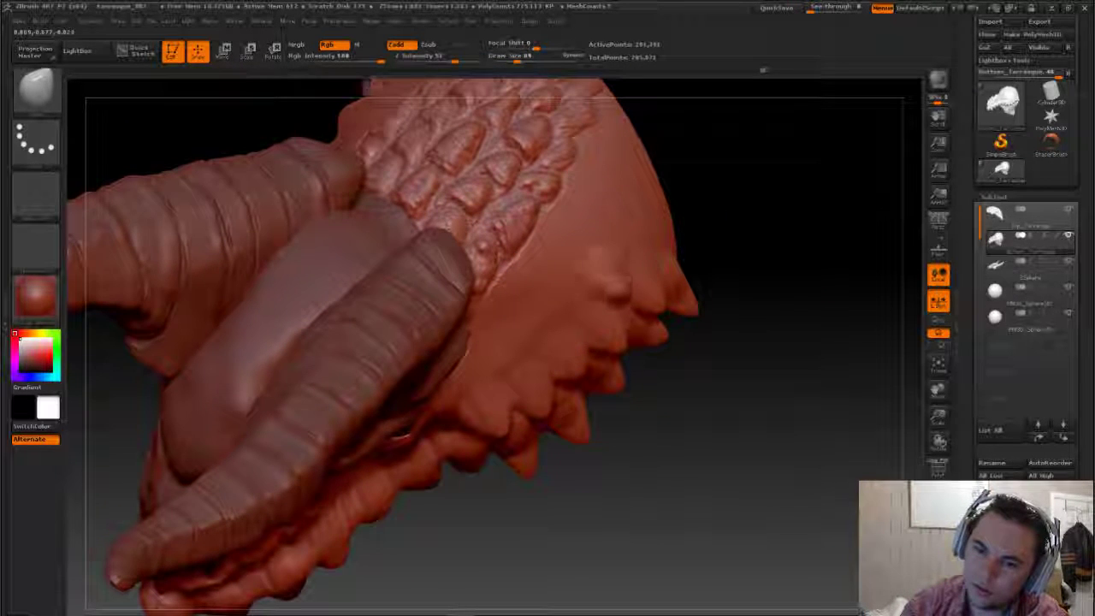
mouse_move(582, 283)
left_mouse_down()
mouse_move(498, 381)
mouse_move(479, 364)
left_mouse_up()
left_click_drag(664, 216, 676, 244)
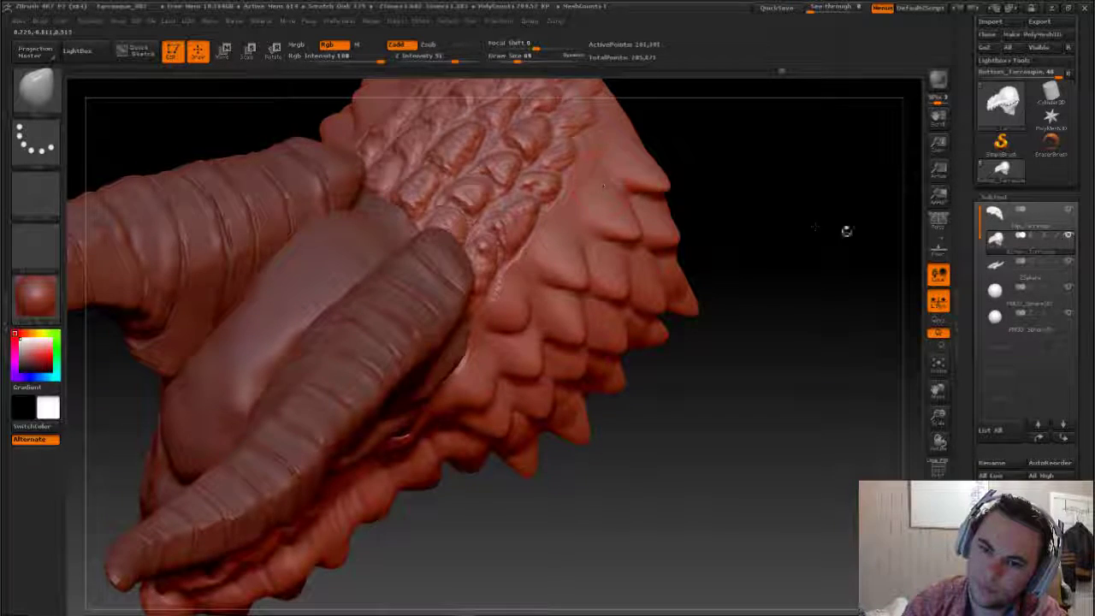
left_click_drag(844, 230, 825, 25)
mouse_move(785, 257)
left_mouse_down("alt")
mouse_move(781, 225)
mouse_move(791, 372)
left_mouse_up("alt")
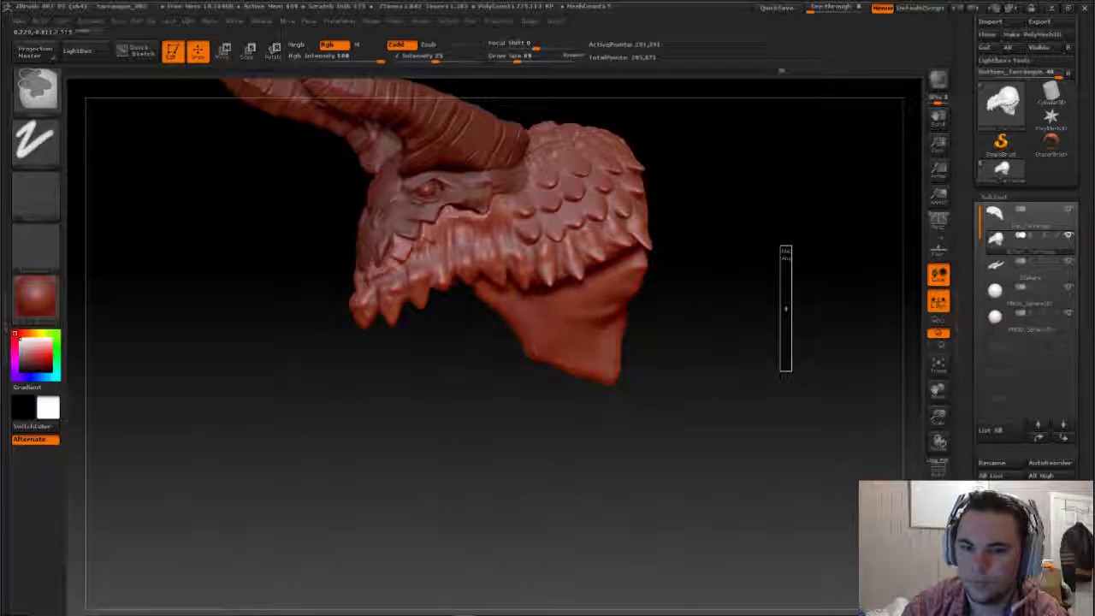
left_click_drag(750, 426, 710, 424)
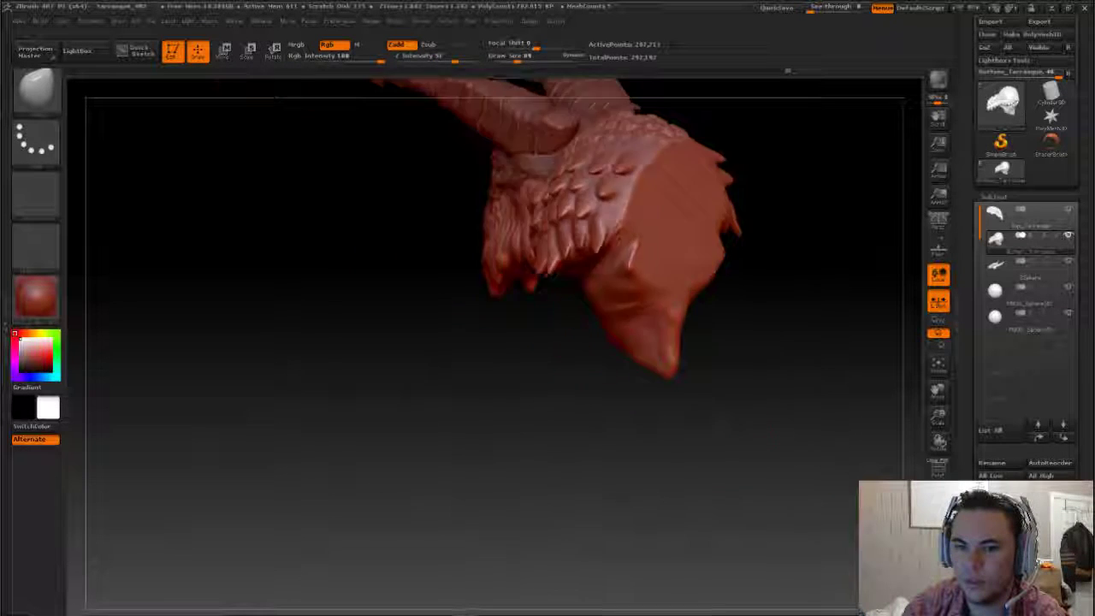
mouse_move(744, 413)
left_mouse_down()
mouse_move(812, 402)
mouse_move(676, 489)
mouse_move(691, 505)
mouse_move(414, 383)
left_mouse_up()
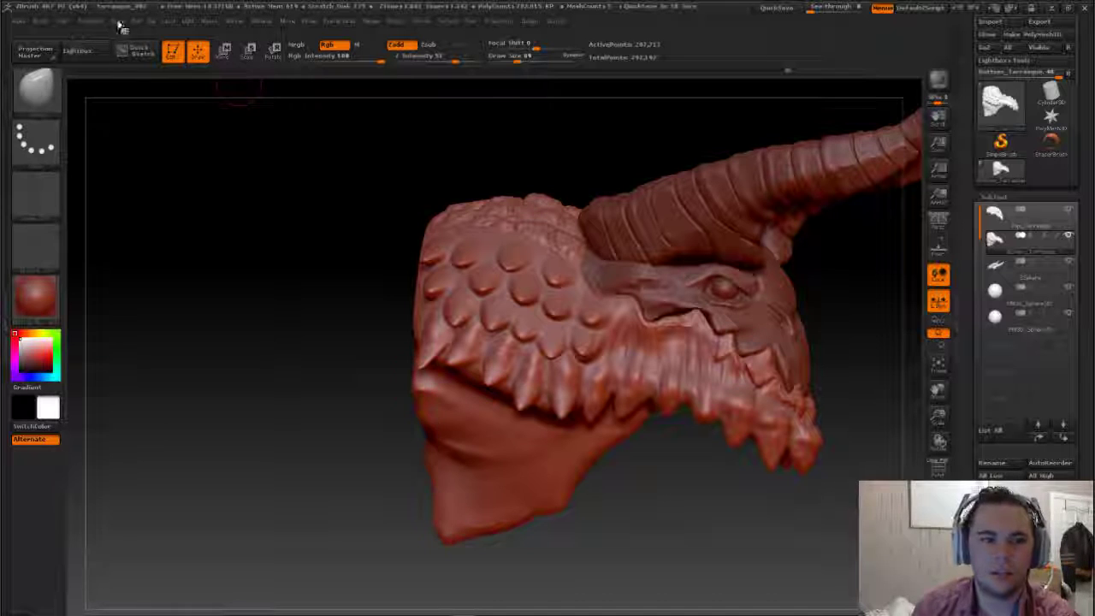
Step: Save the dragon head project as tarrasque_V03 alongside the earlier versions
left_click(149, 26)
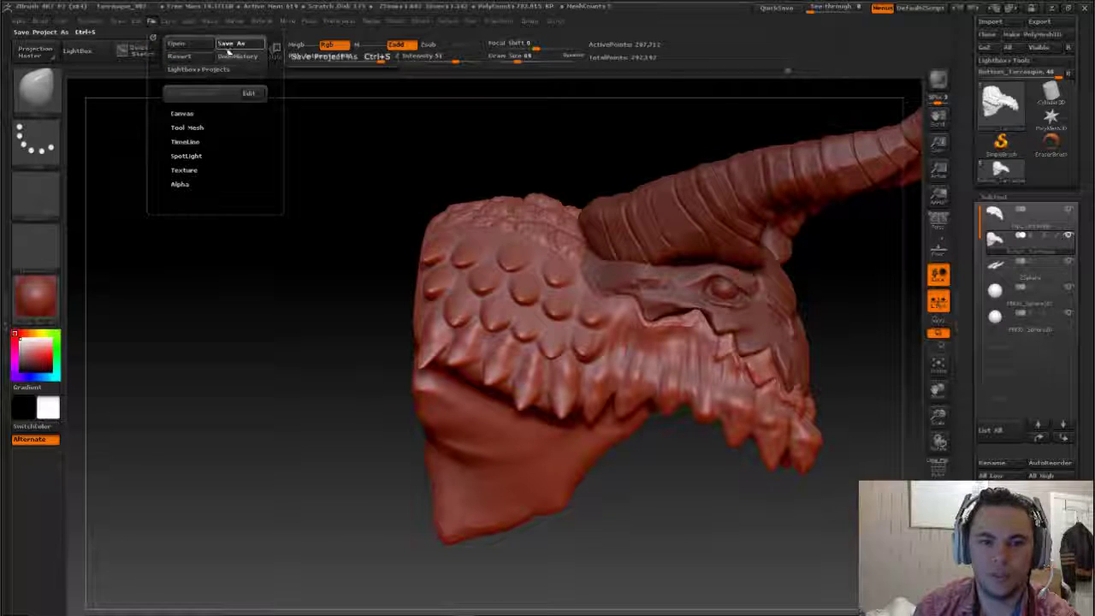
left_click(226, 48)
left_click(124, 259)
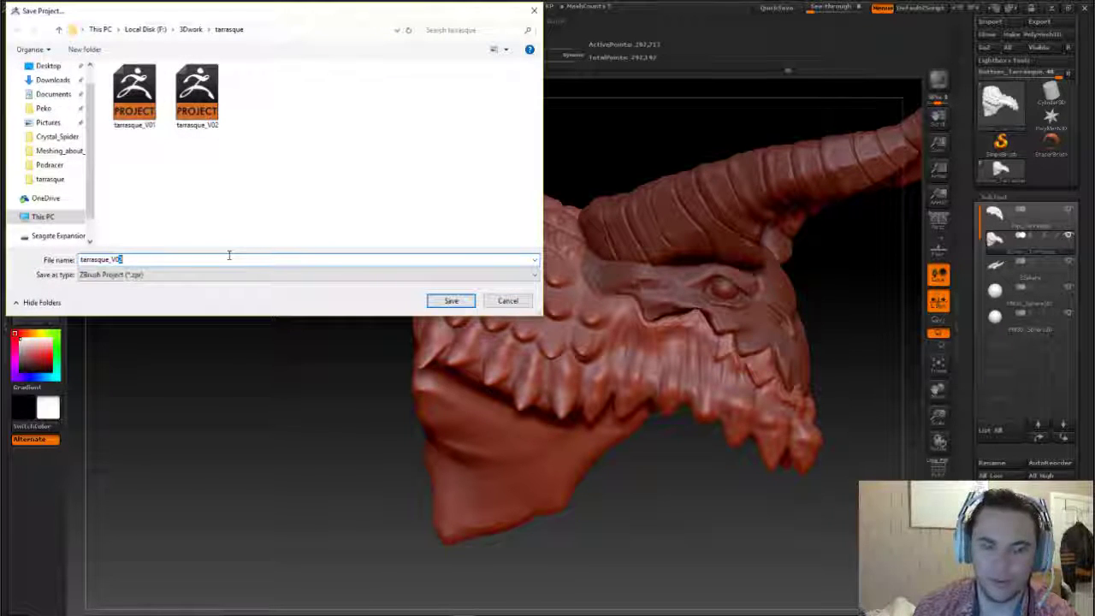
type("3")
left_click(451, 301)
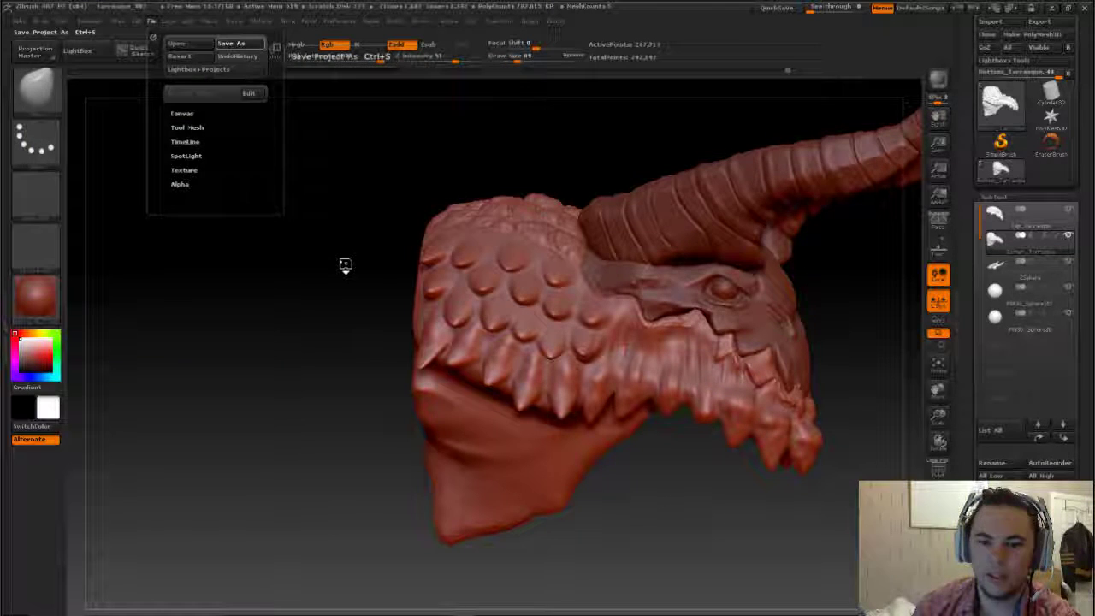